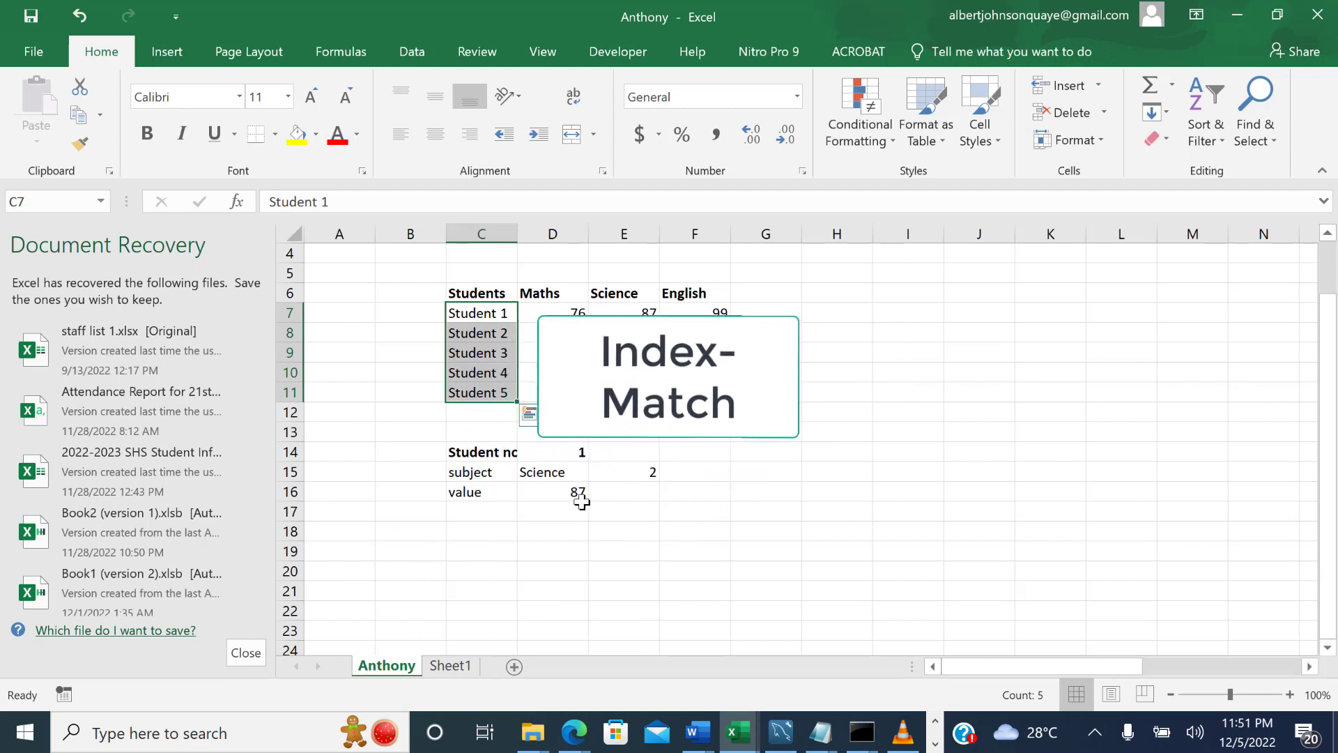
Examine the INDEX formula in D16, the student names in C7:C11 and the marks range D7:F11.
click(582, 497)
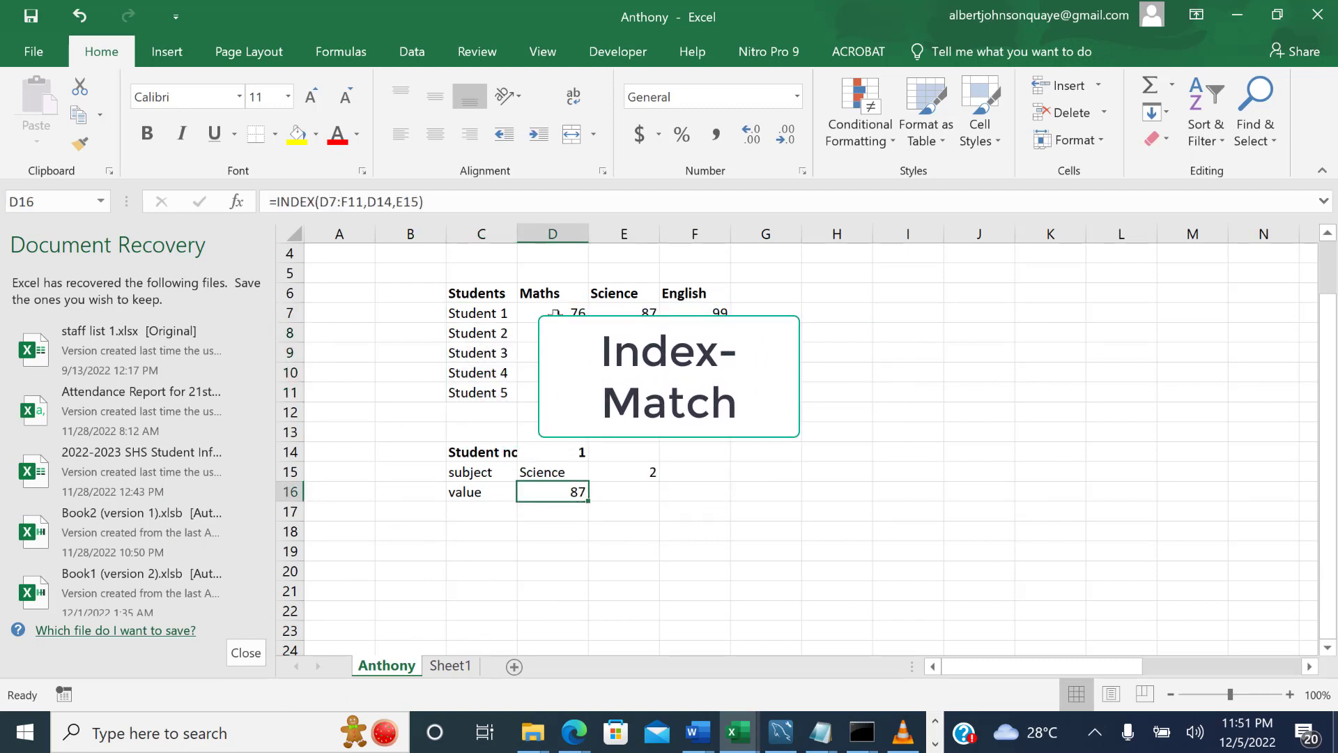
drag(551, 313, 694, 392)
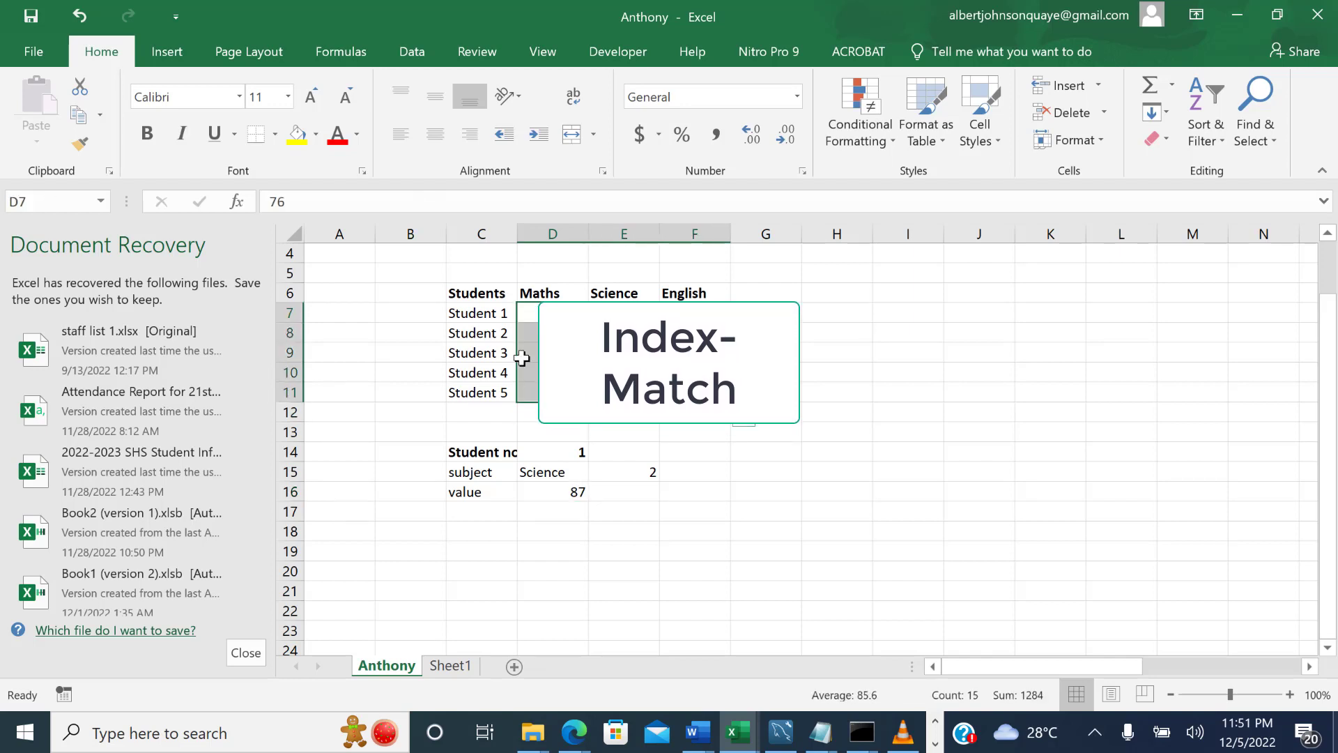
click(488, 333)
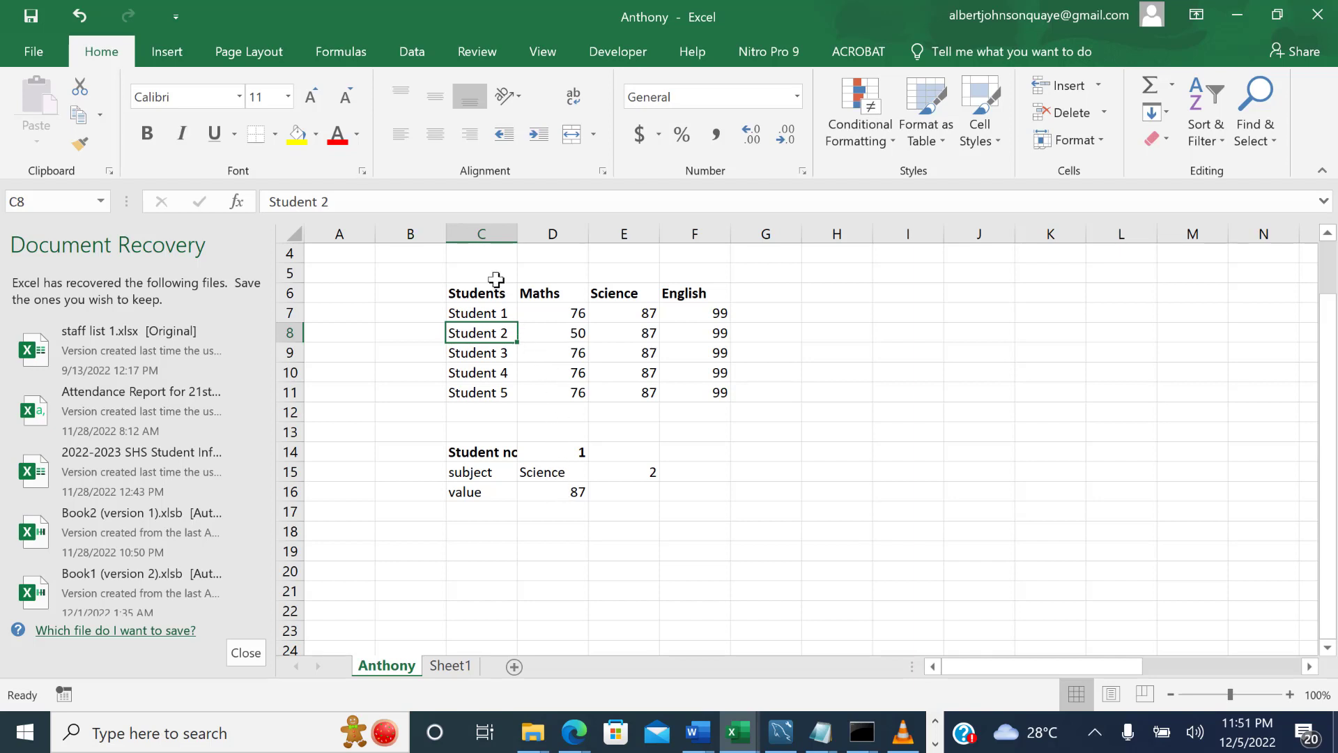
drag(481, 311, 488, 392)
drag(561, 312, 697, 400)
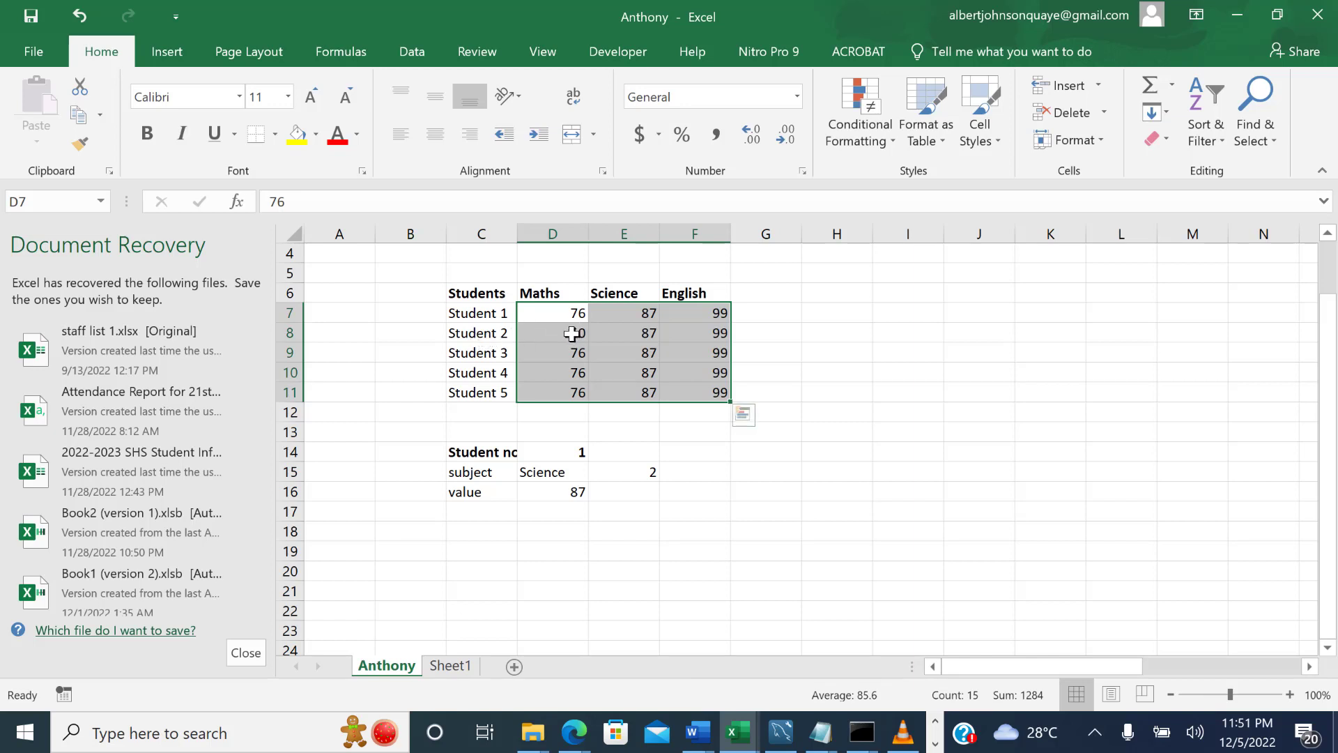
Replace the value formula in D16 with =INDEX(D7:F11,D14,E15).
click(580, 491)
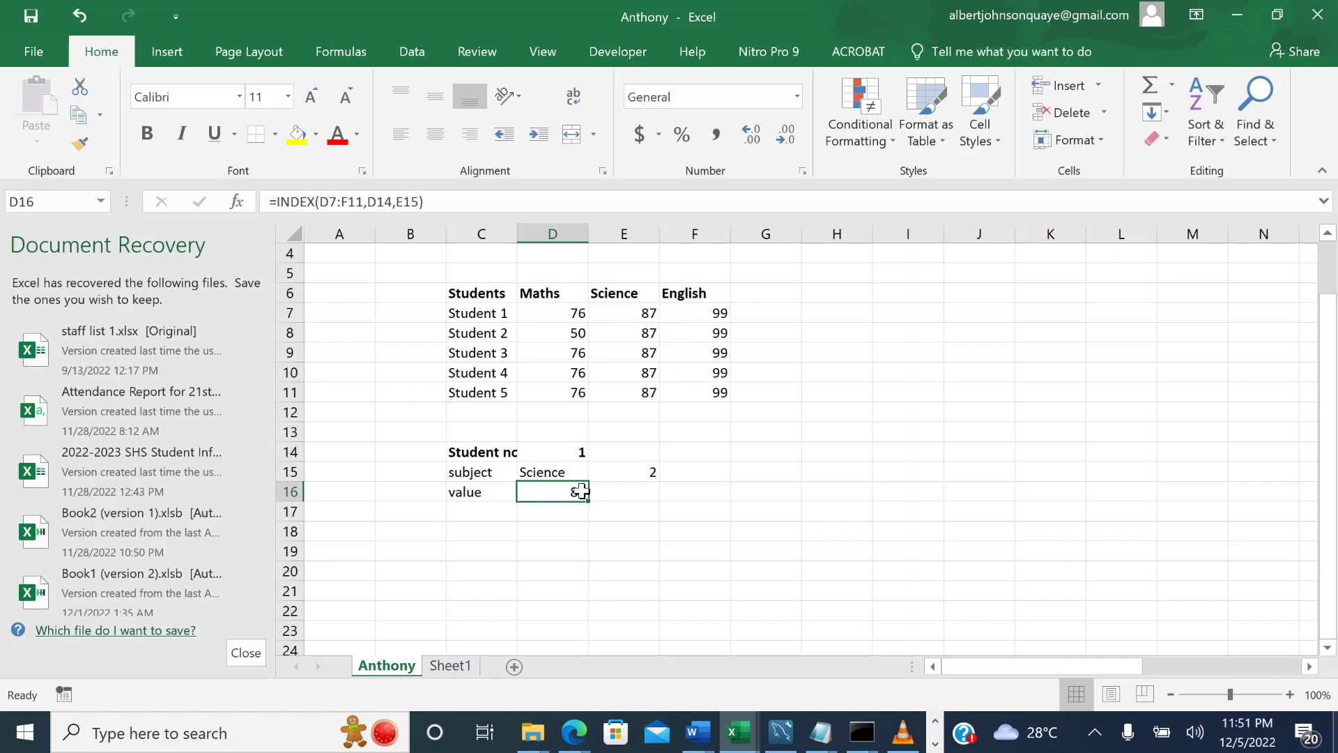
key(Delete)
text(=)
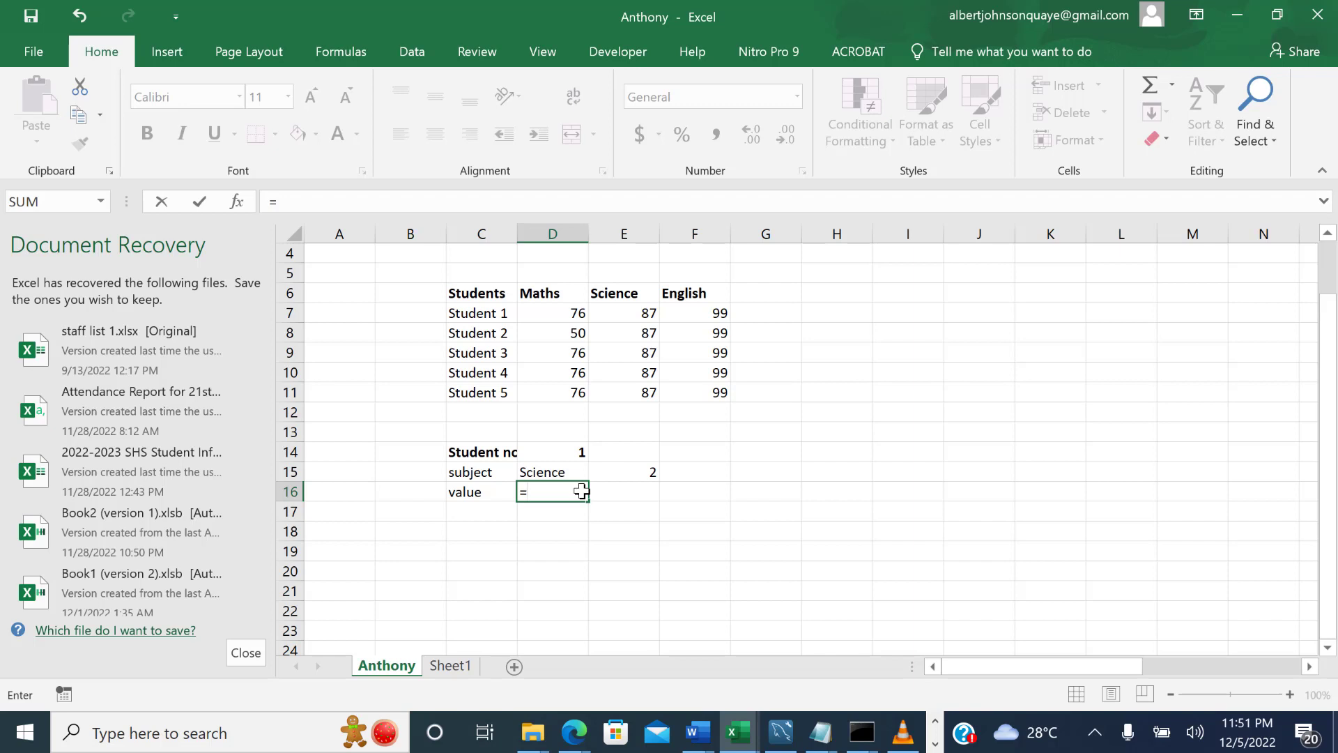
text(in)
key(Tab)
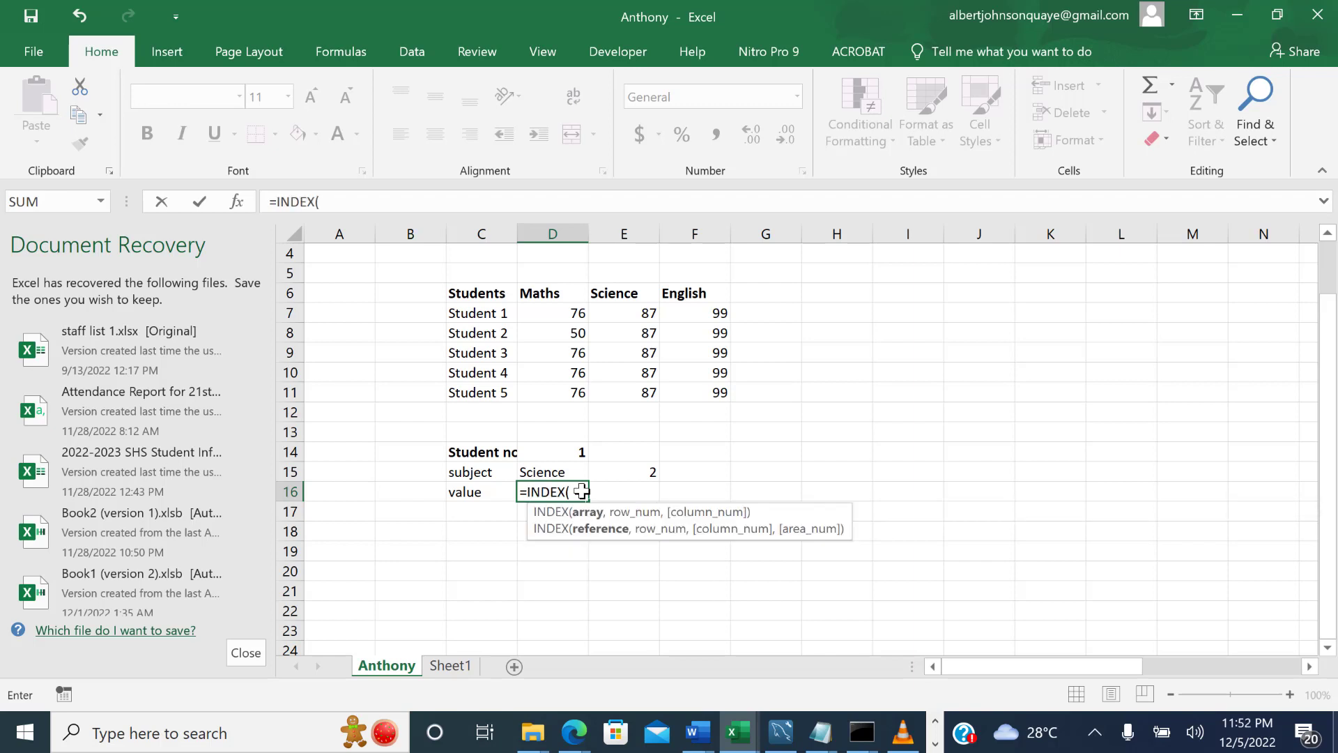
drag(566, 313, 688, 389)
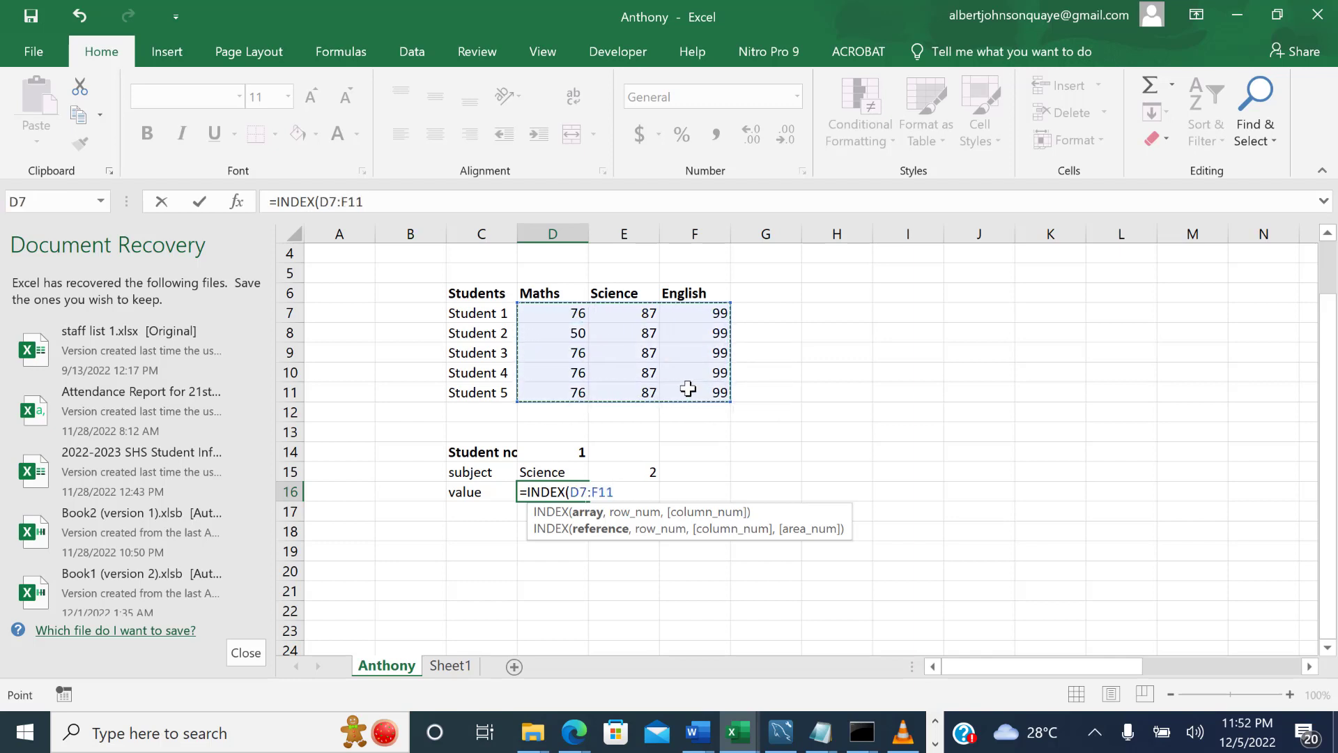
text(,)
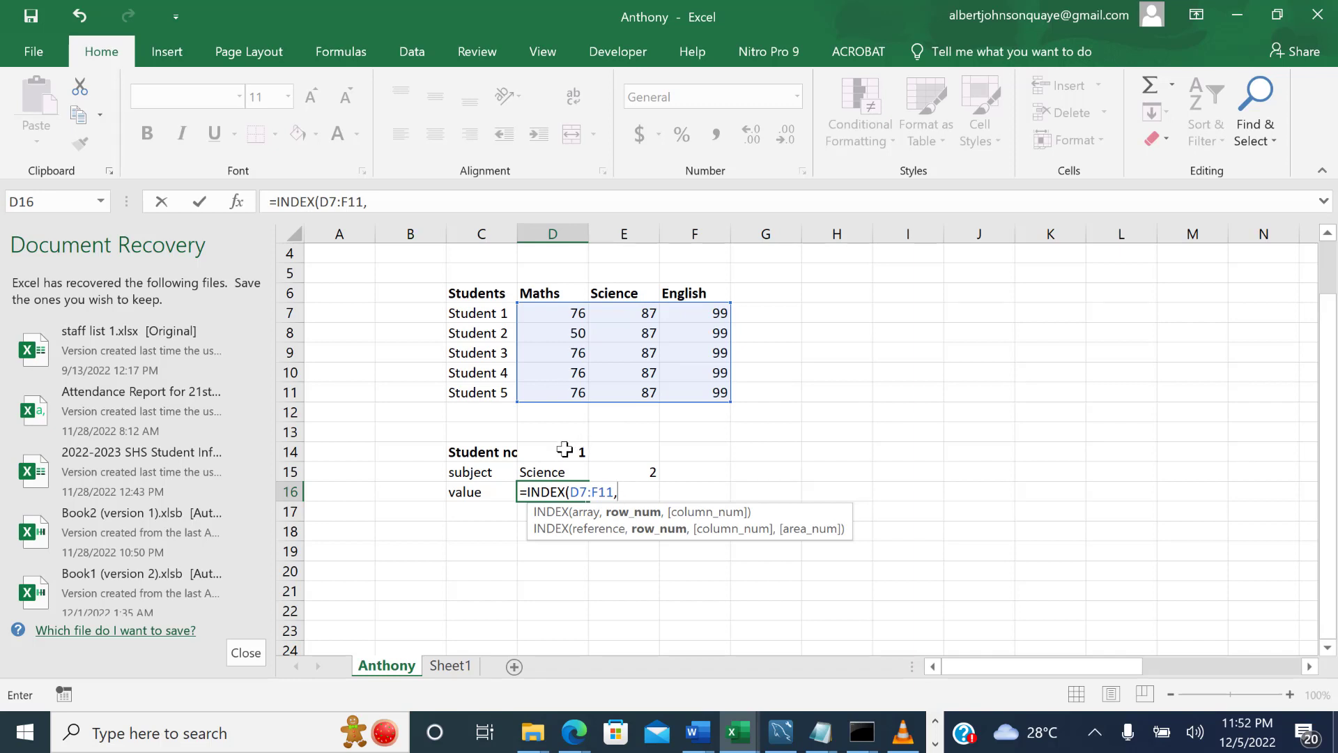
click(564, 450)
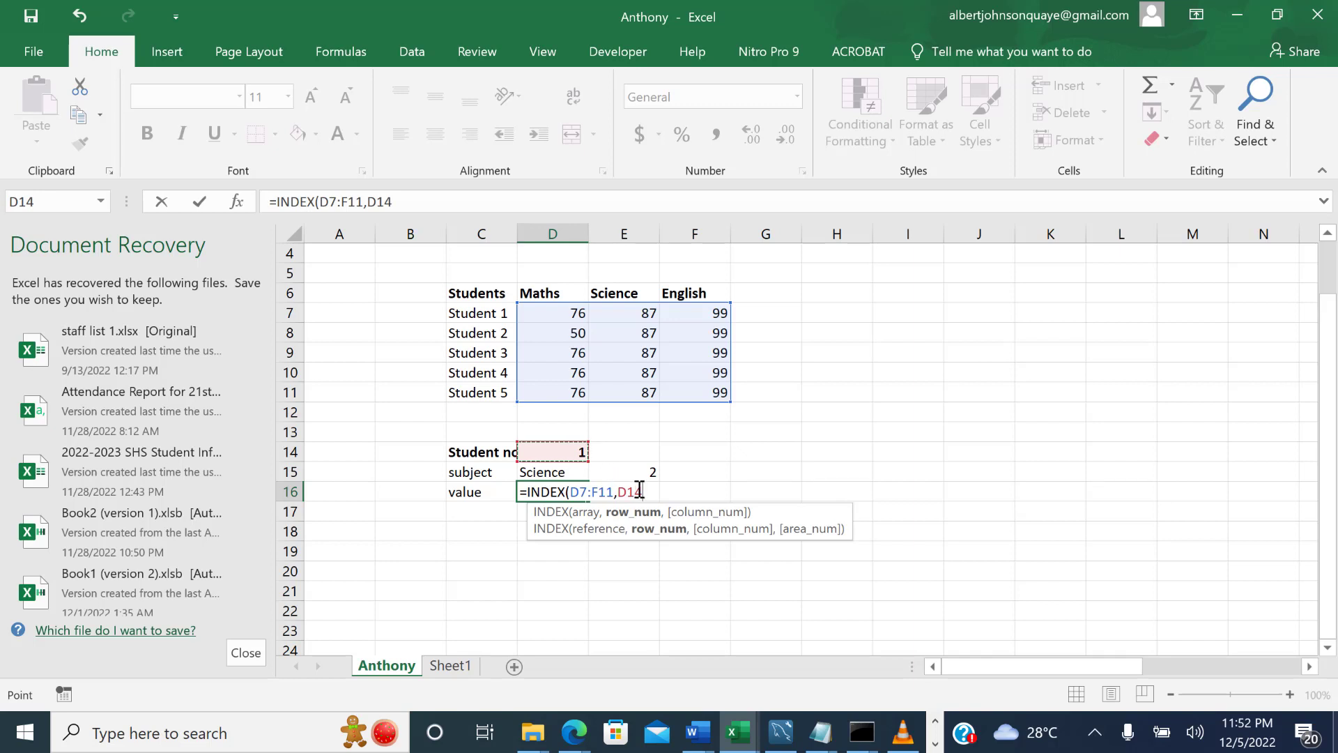
text(,)
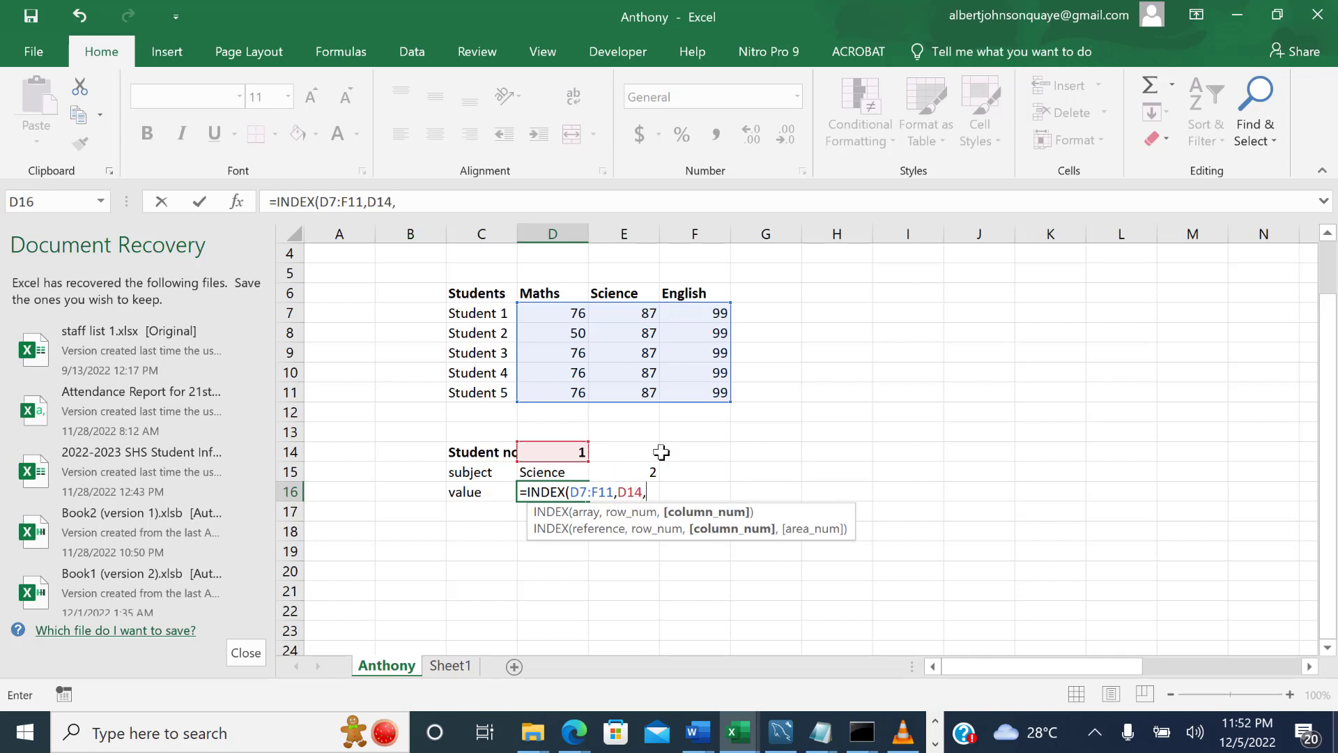
click(647, 473)
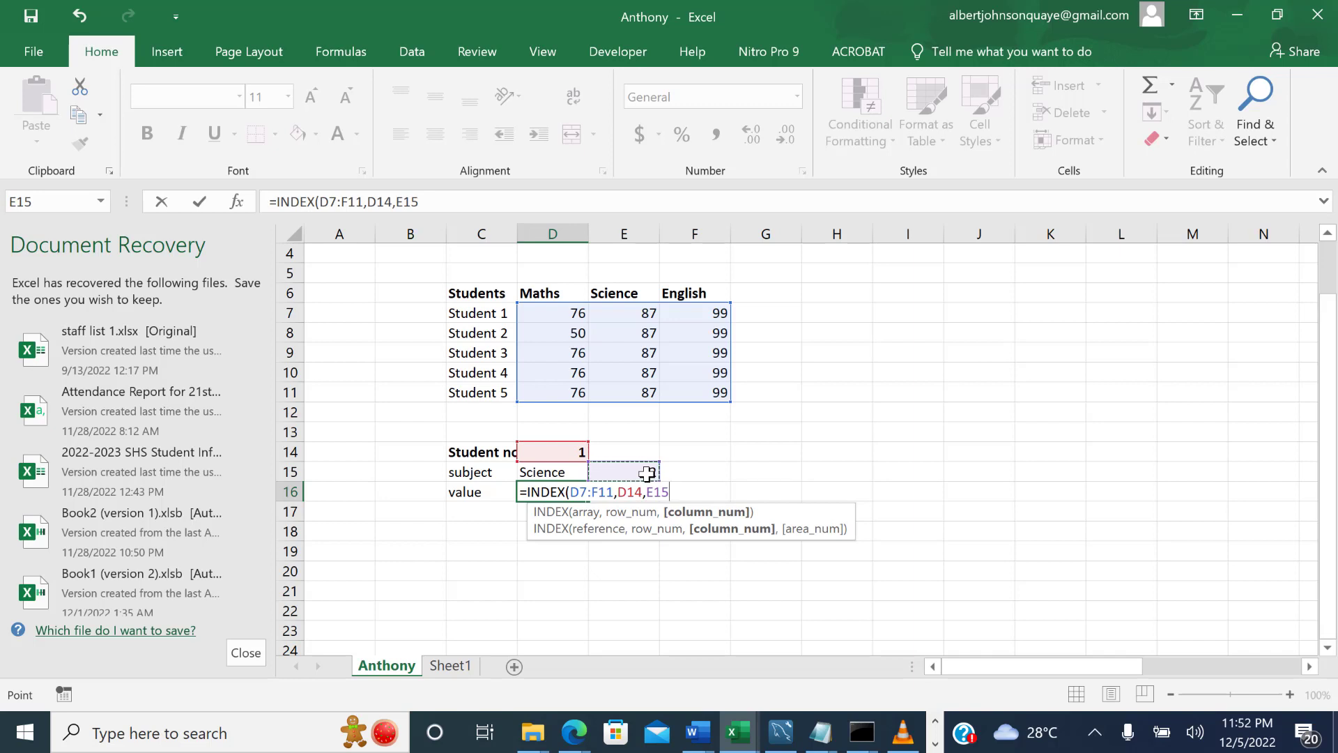
text())
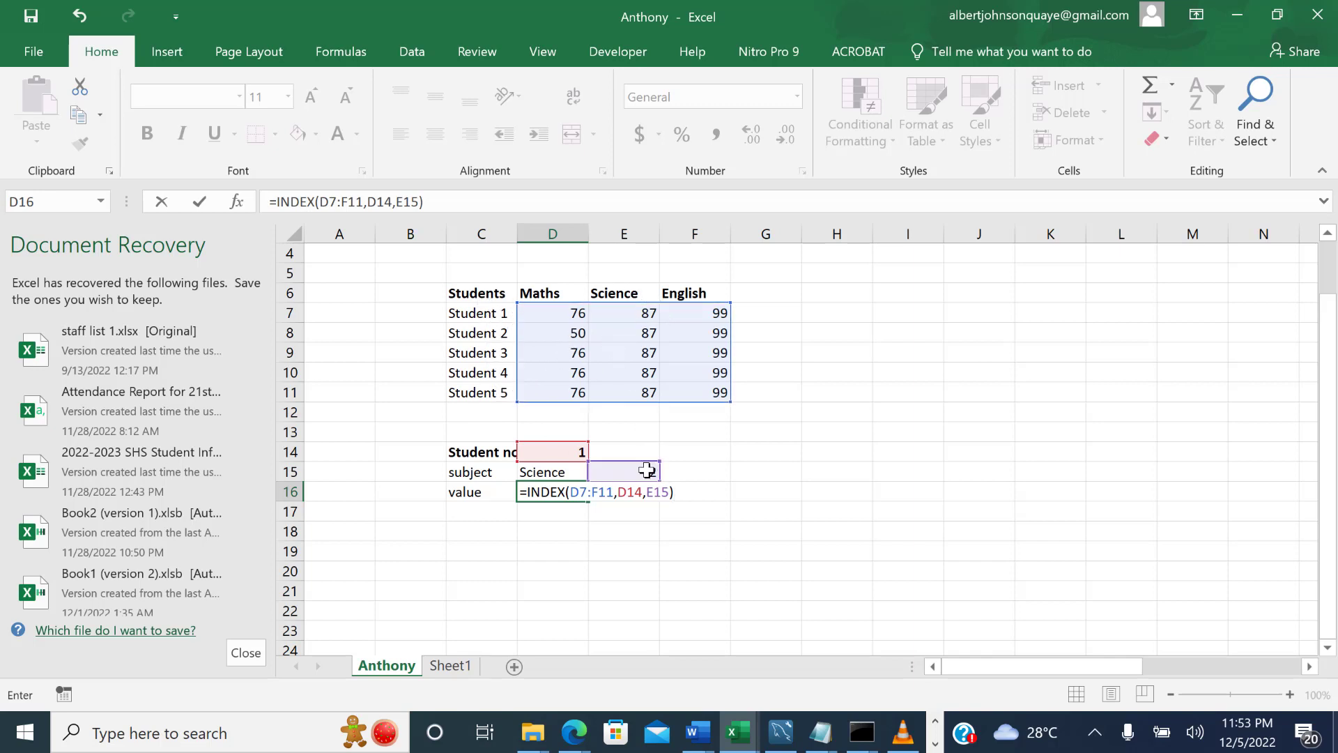
key(Return)
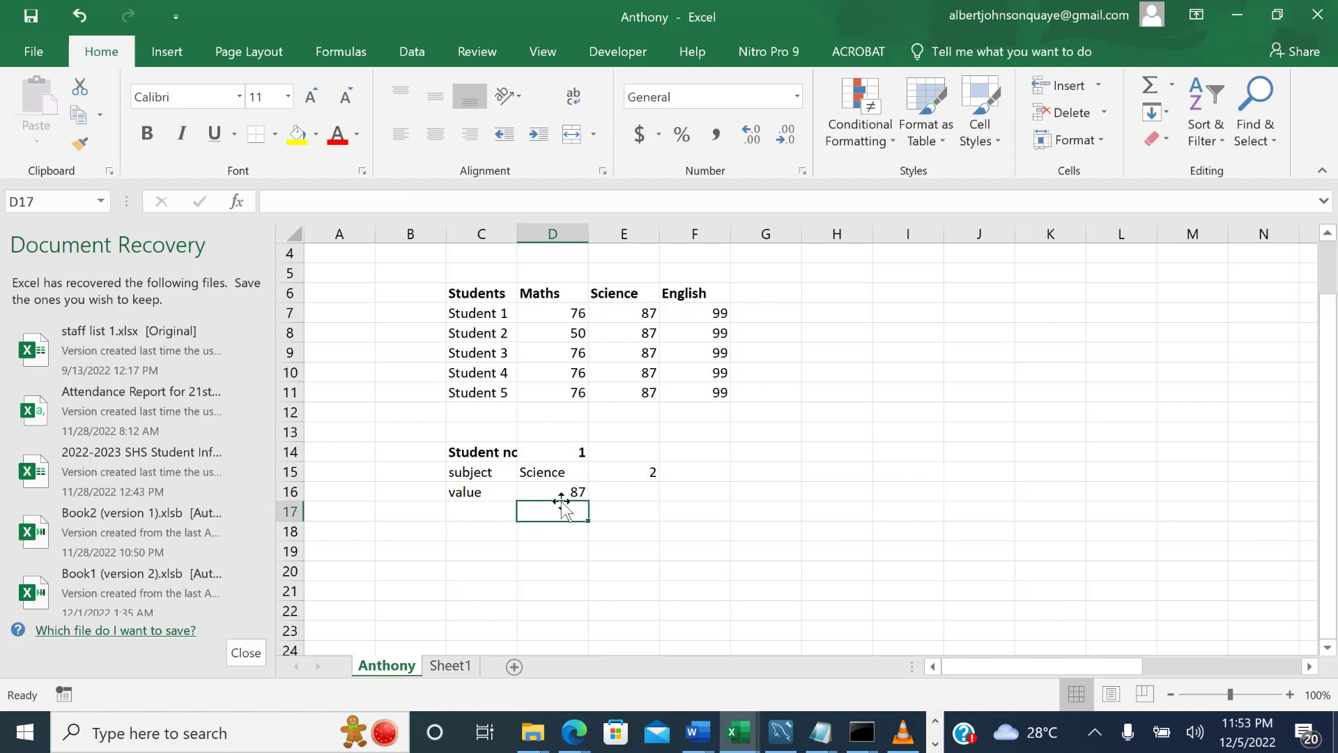
Check Student 1's Science mark against the lookup value, and change the subject in D15 to Maths.
click(635, 315)
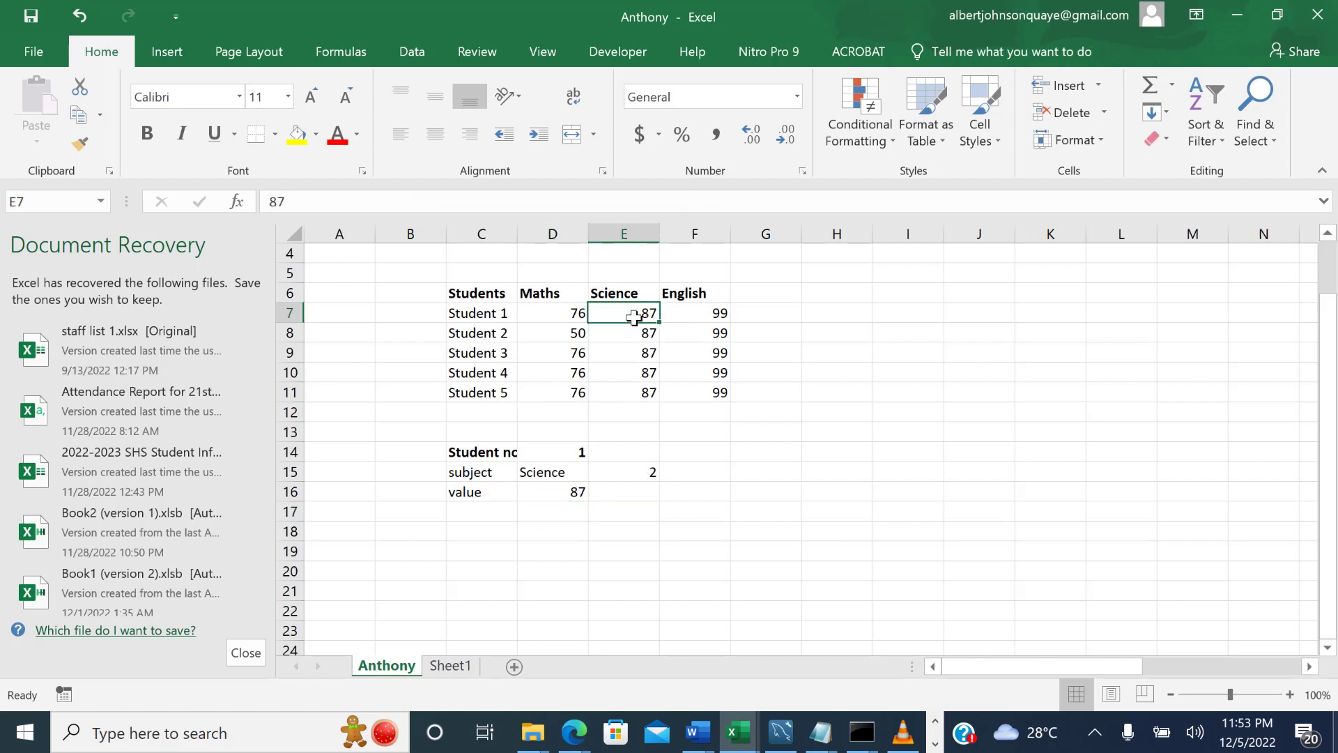
click(568, 473)
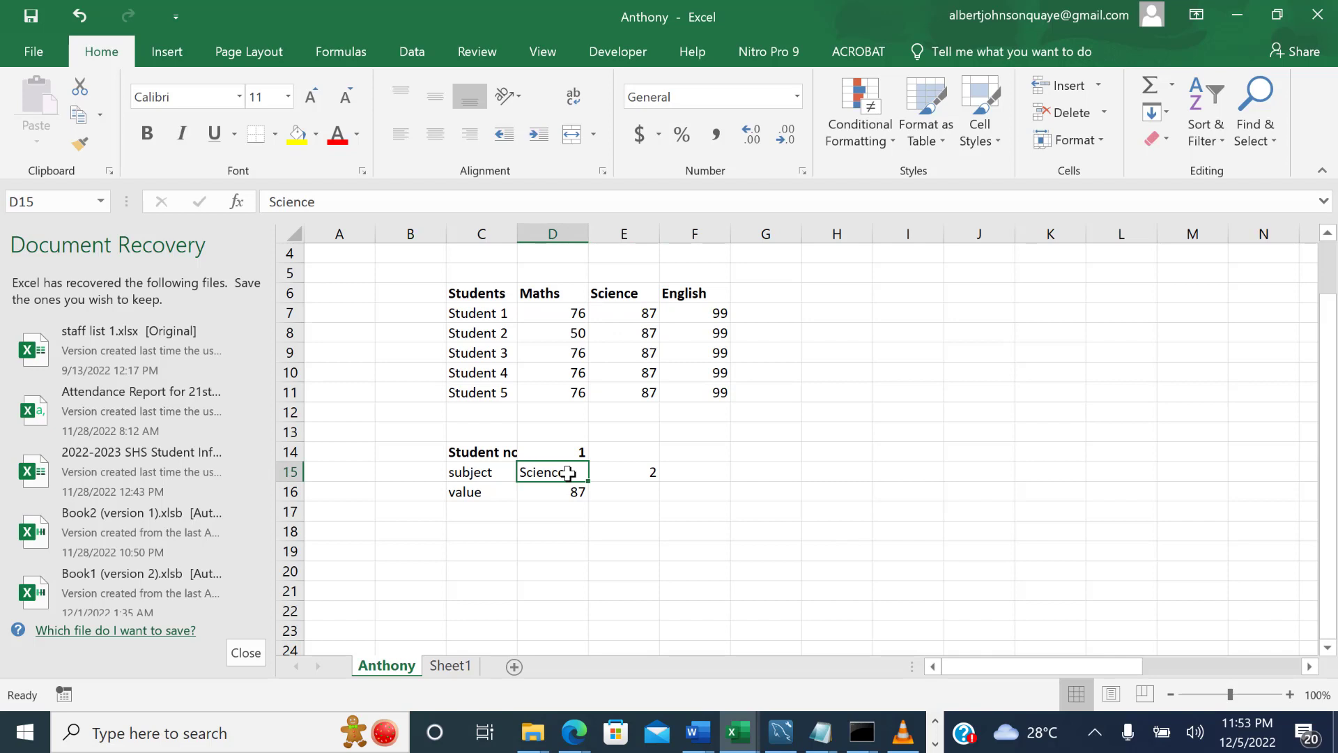
text(Maths)
key(Return)
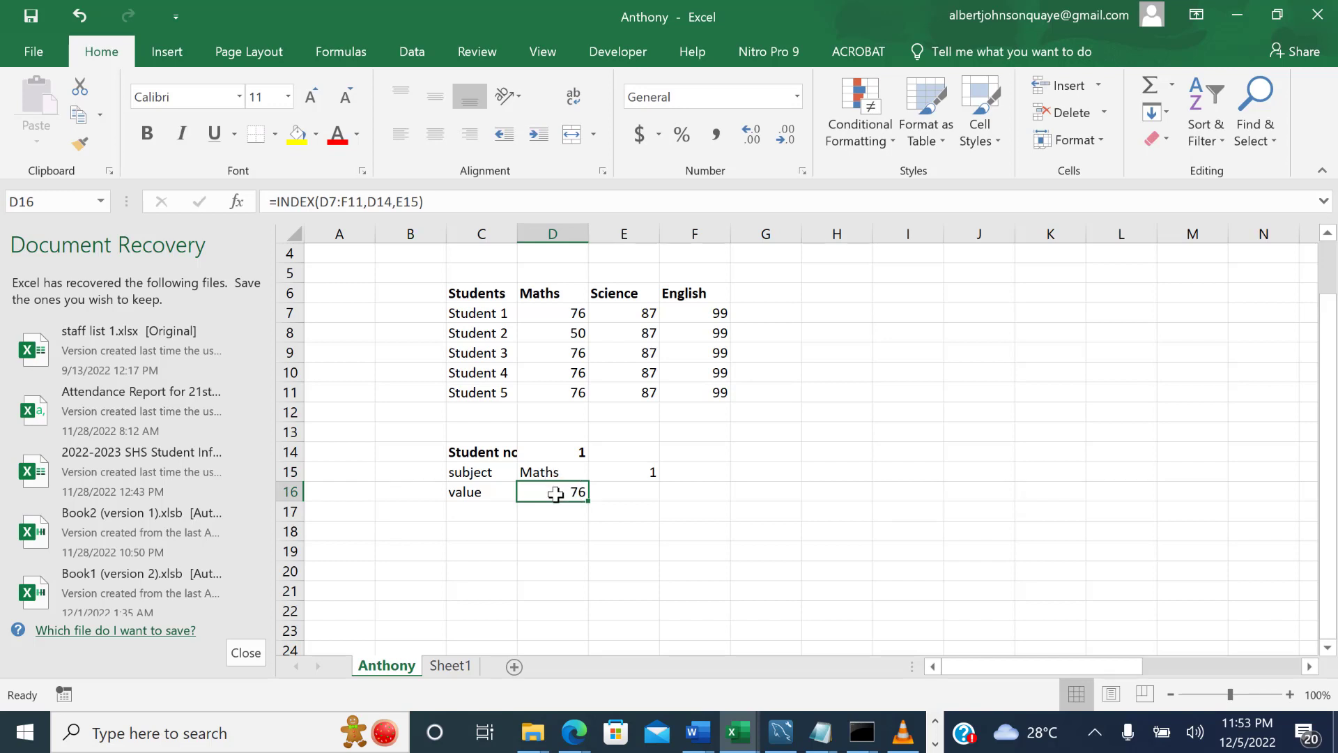
Examine Student 1's Maths mark, the INDEX formula in D16 and the column-number formula in E15.
click(569, 312)
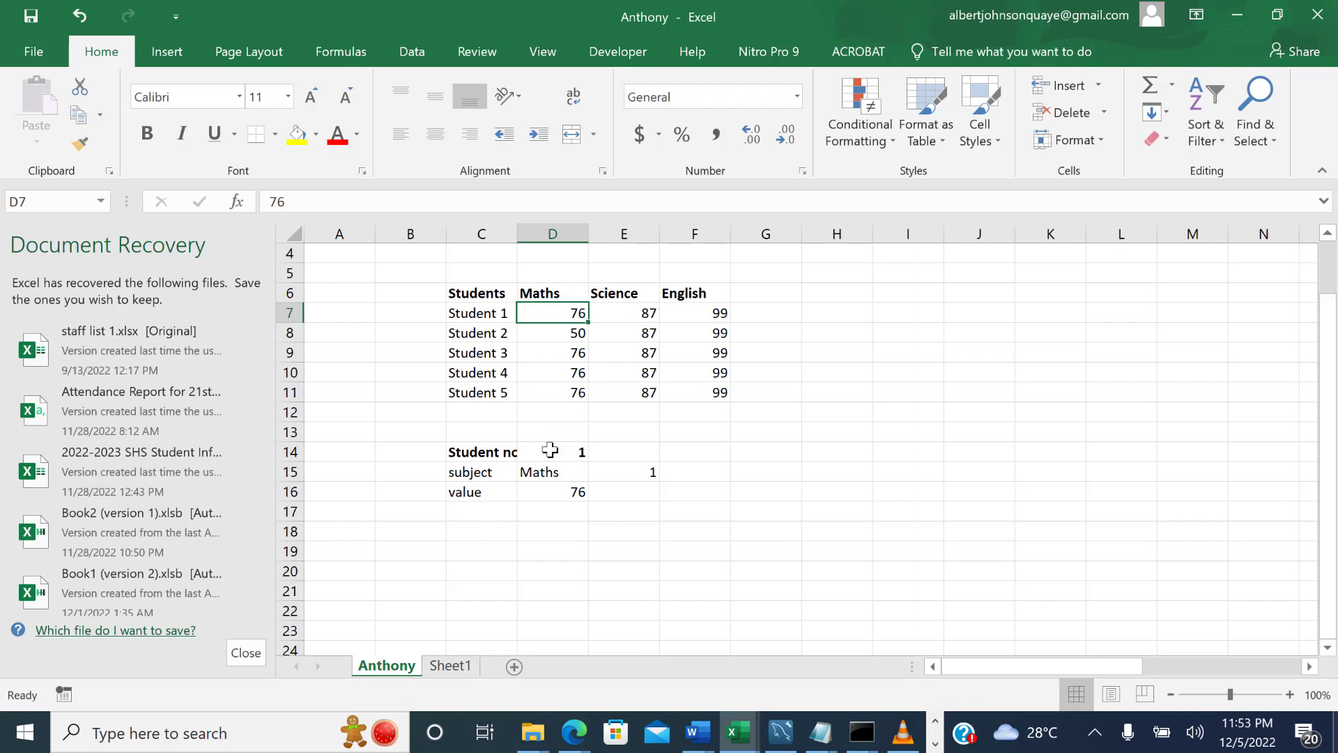
click(559, 472)
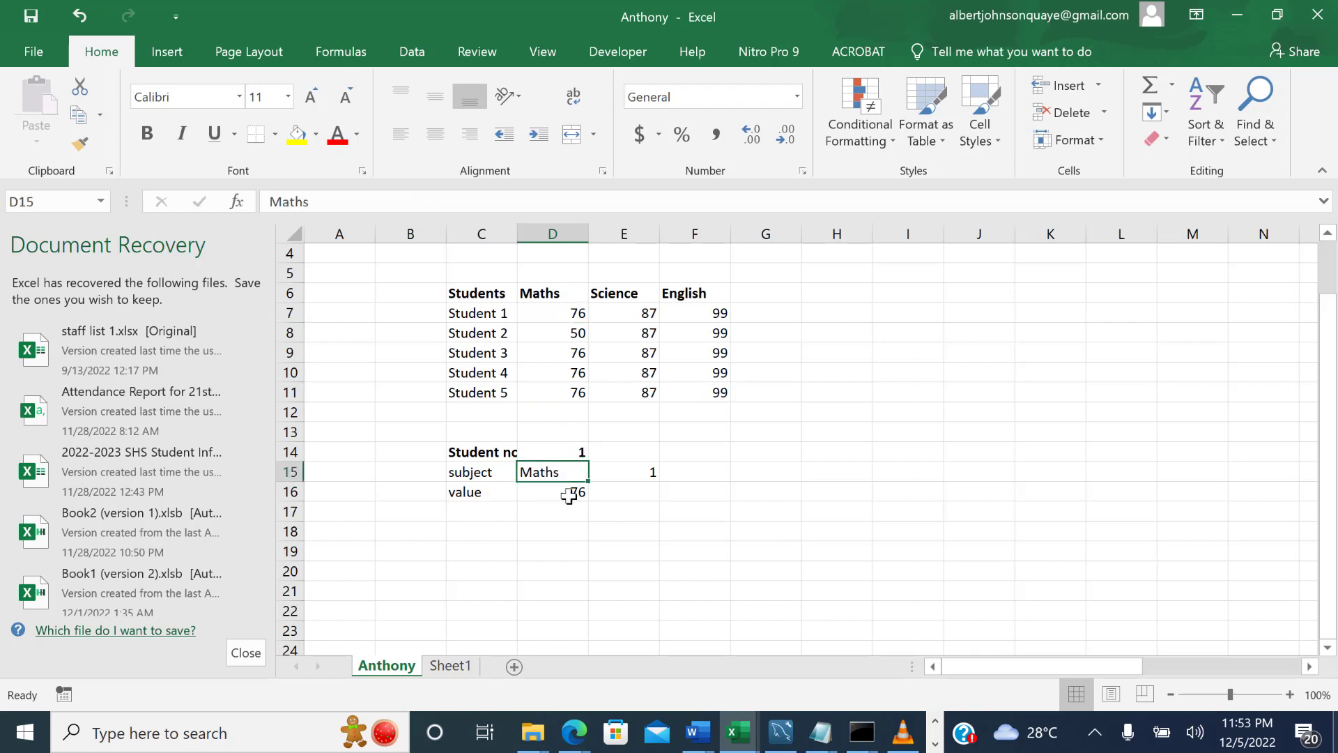
click(573, 494)
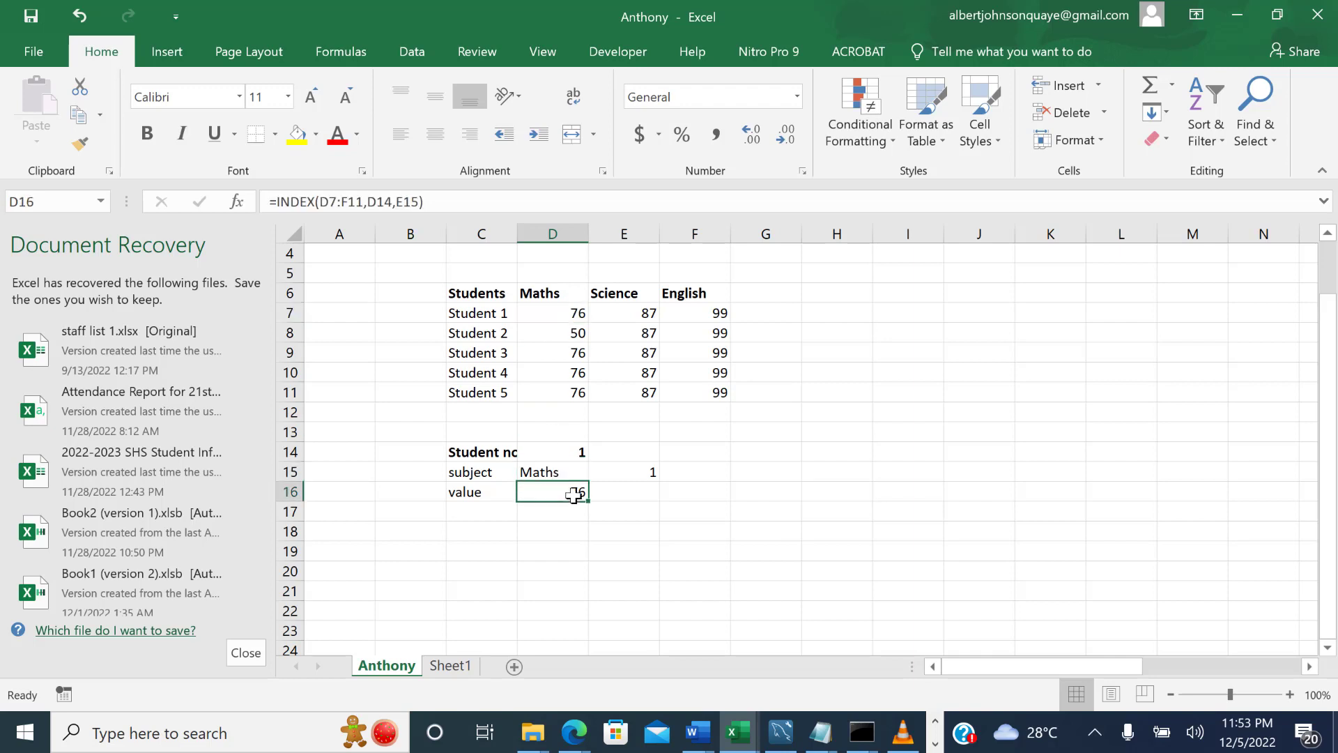
click(635, 478)
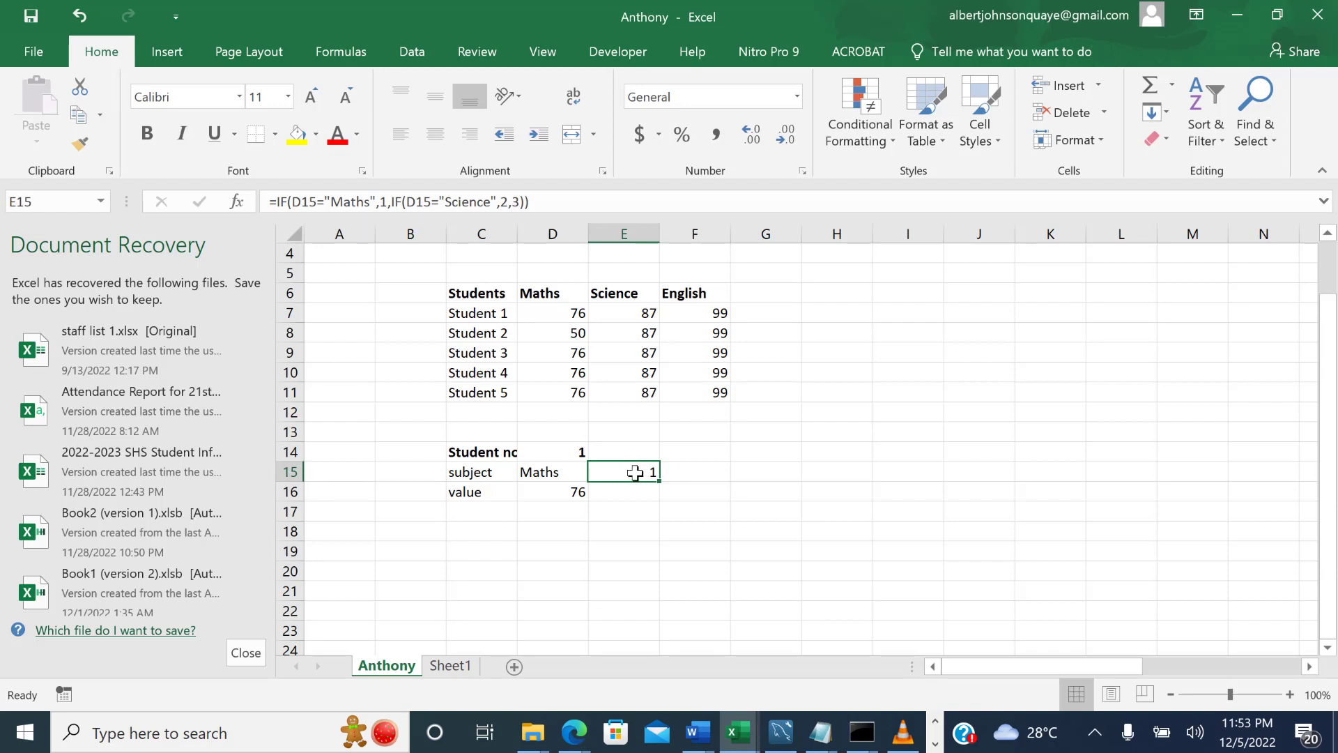
click(579, 496)
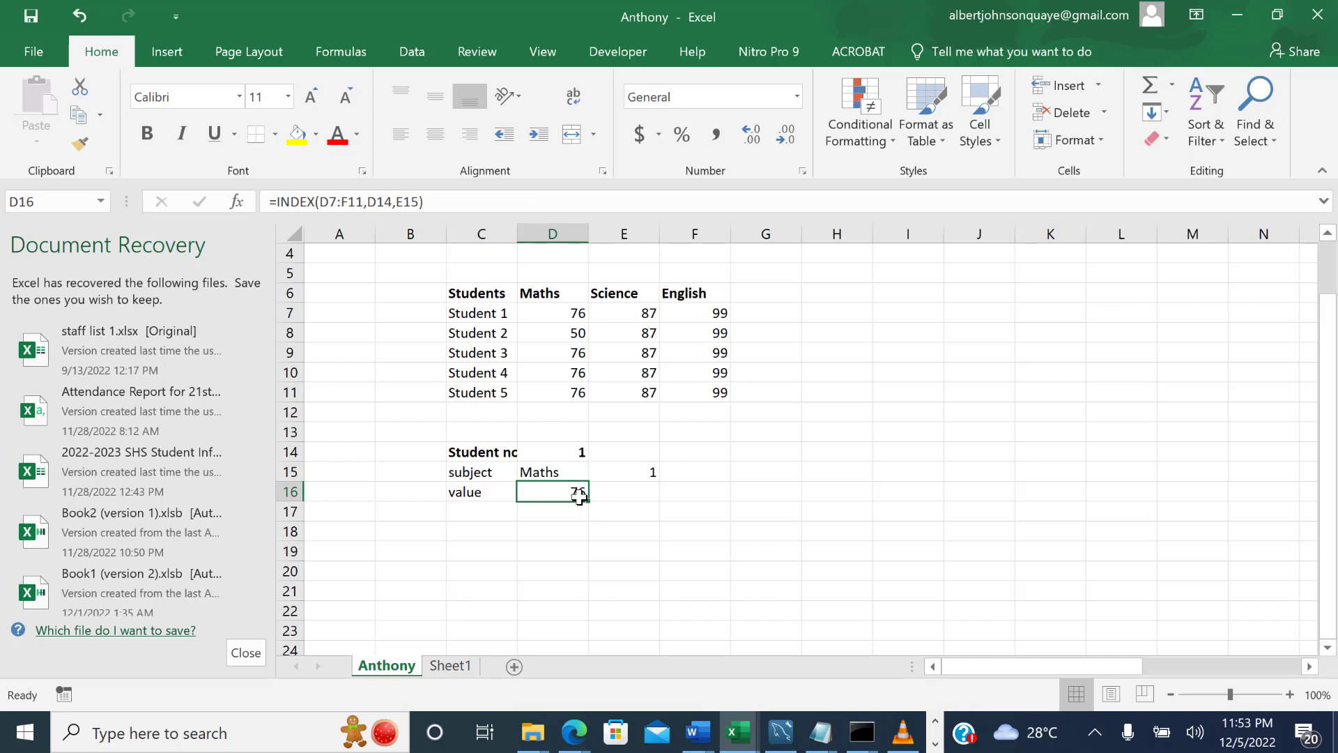
Change the subject in D15 to English.
click(576, 474)
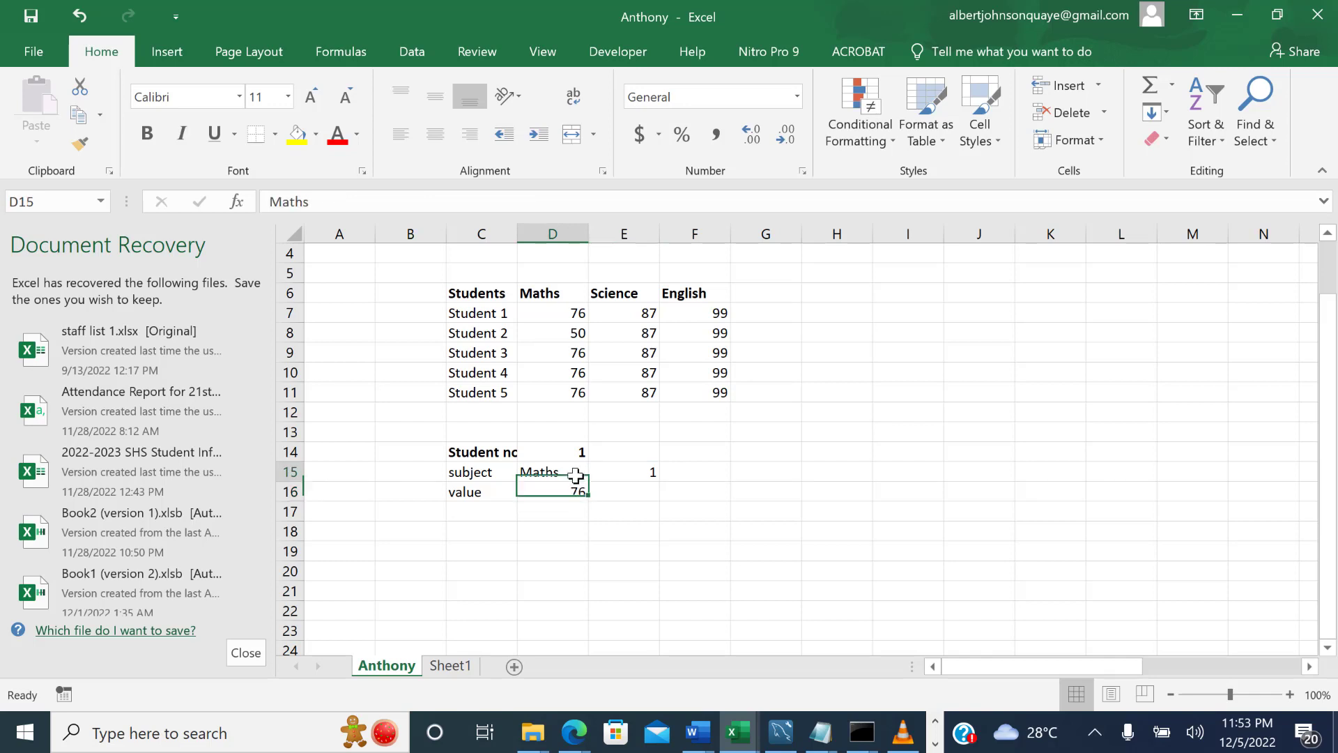
text(English)
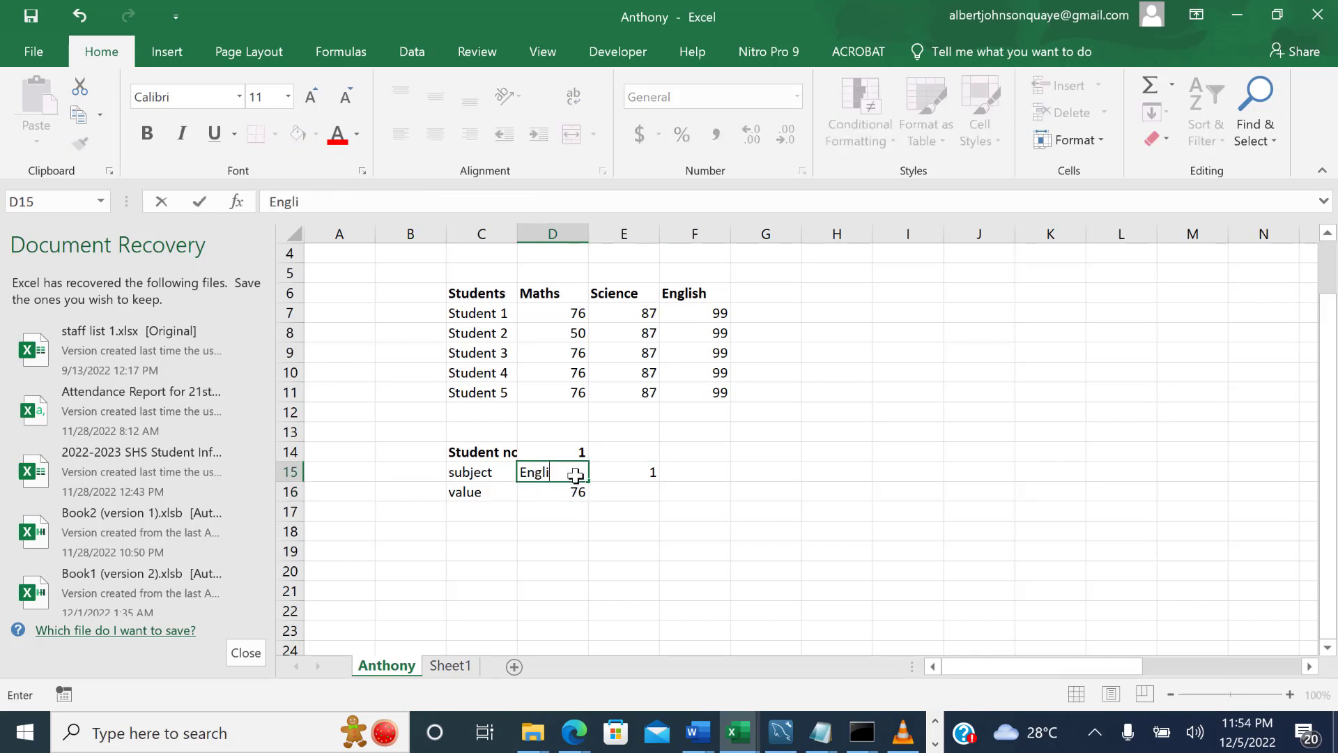
key(Return)
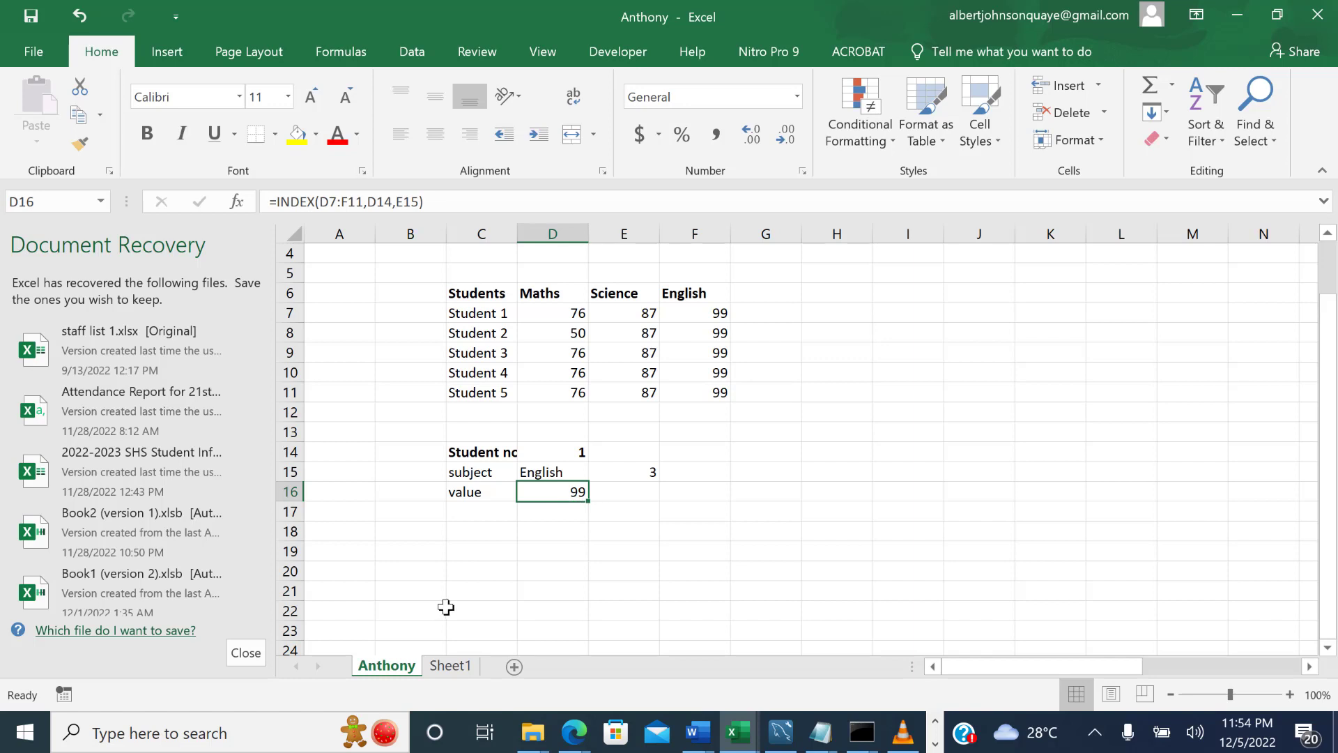
Switch to Sheet1 and examine the Maths marks and the Max row formula in D9.
click(436, 667)
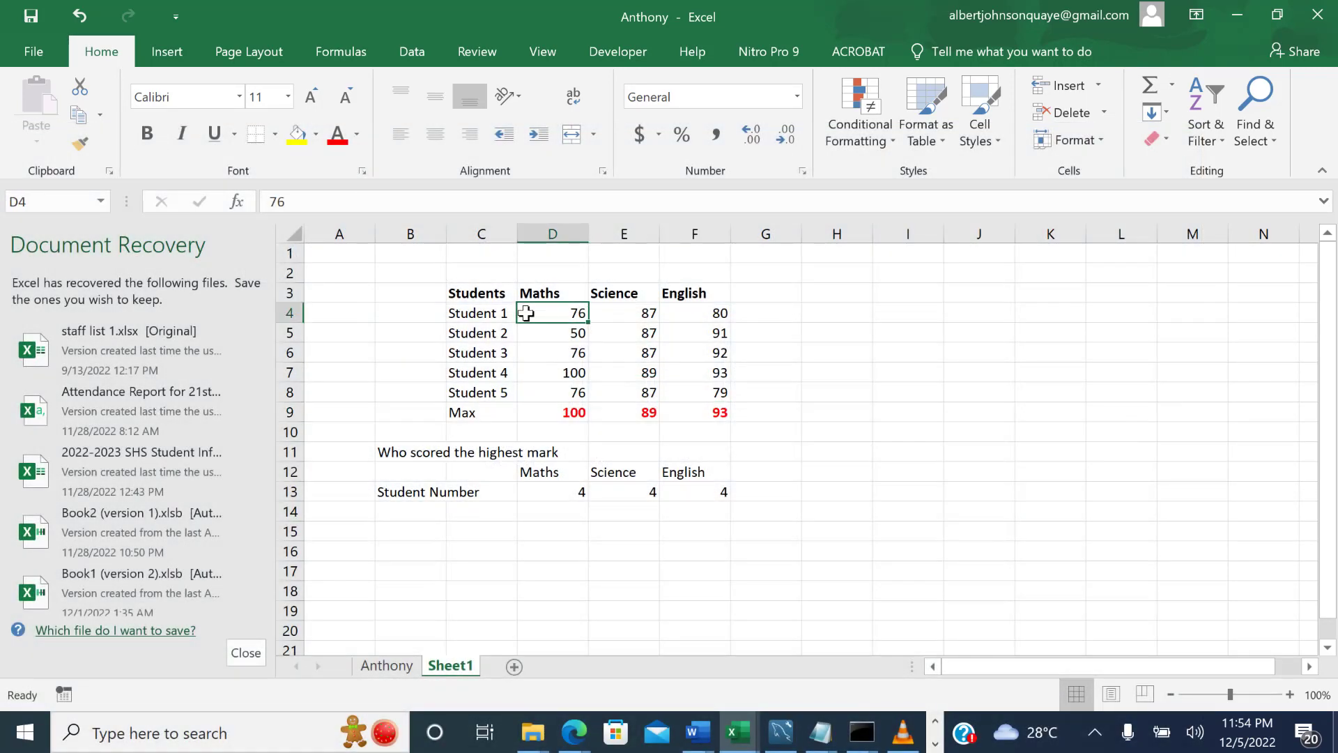
click(560, 230)
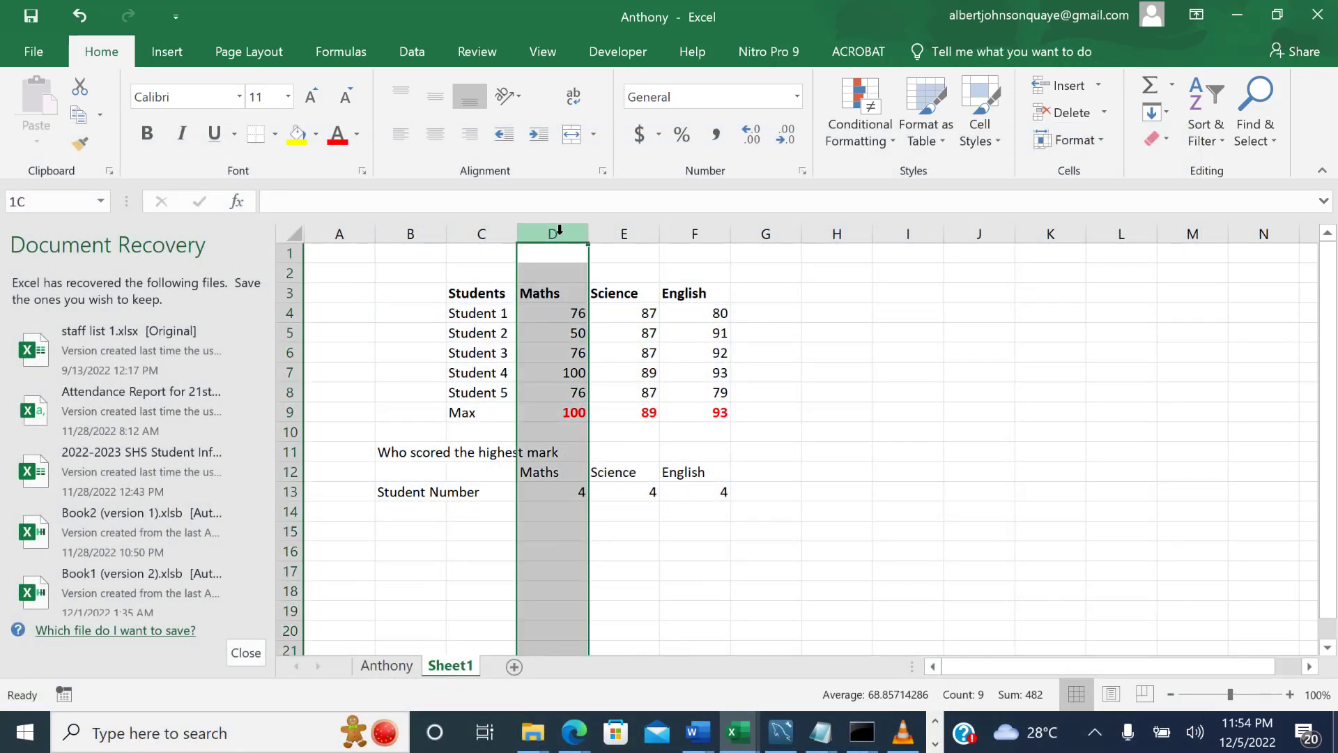
click(544, 374)
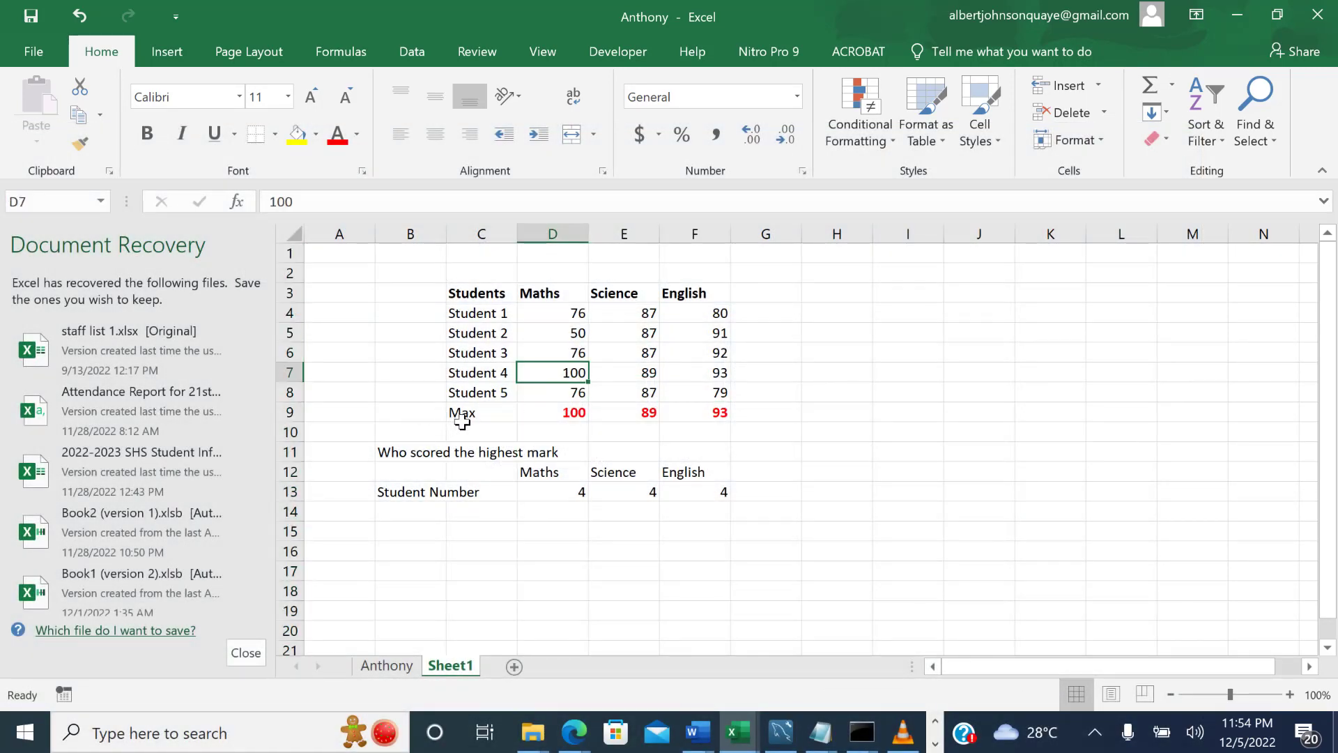
click(551, 416)
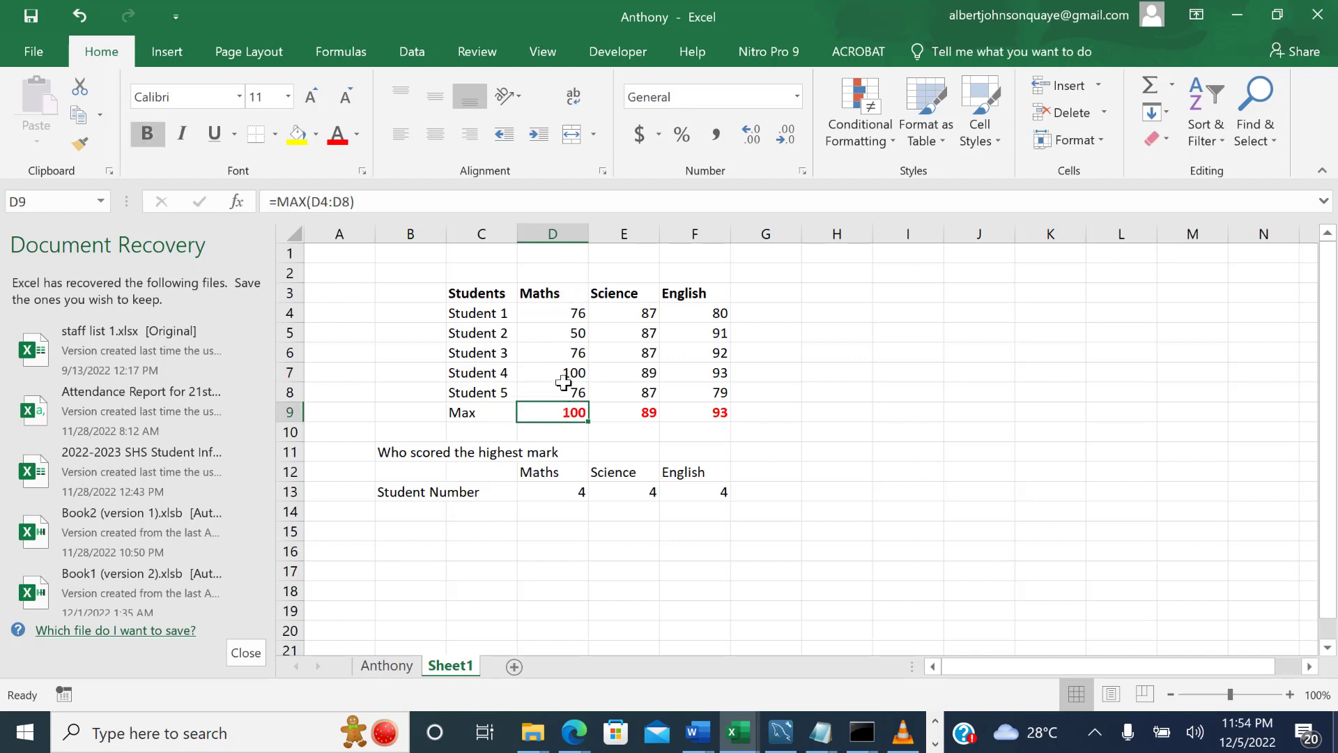
click(474, 410)
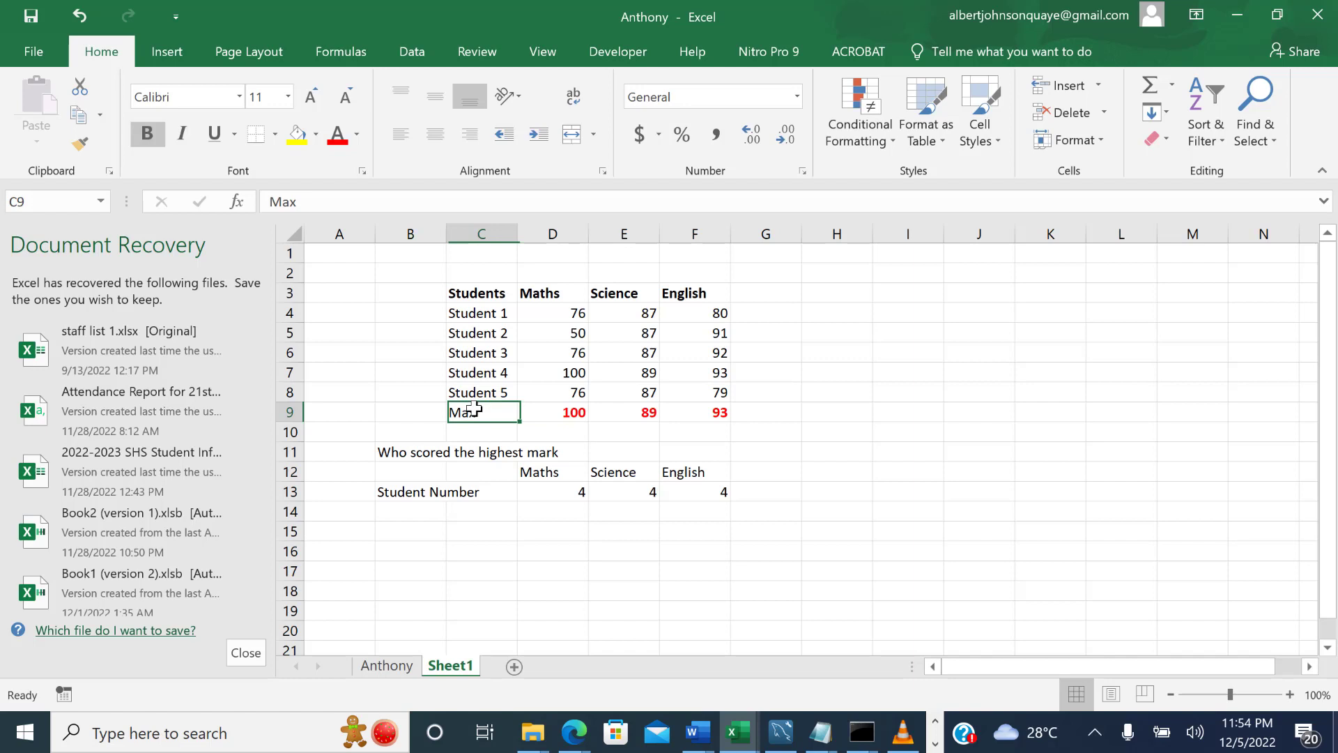
Re-enter the Maths maximum in D9 as =MAX(D4:D8).
click(550, 413)
text(=max)
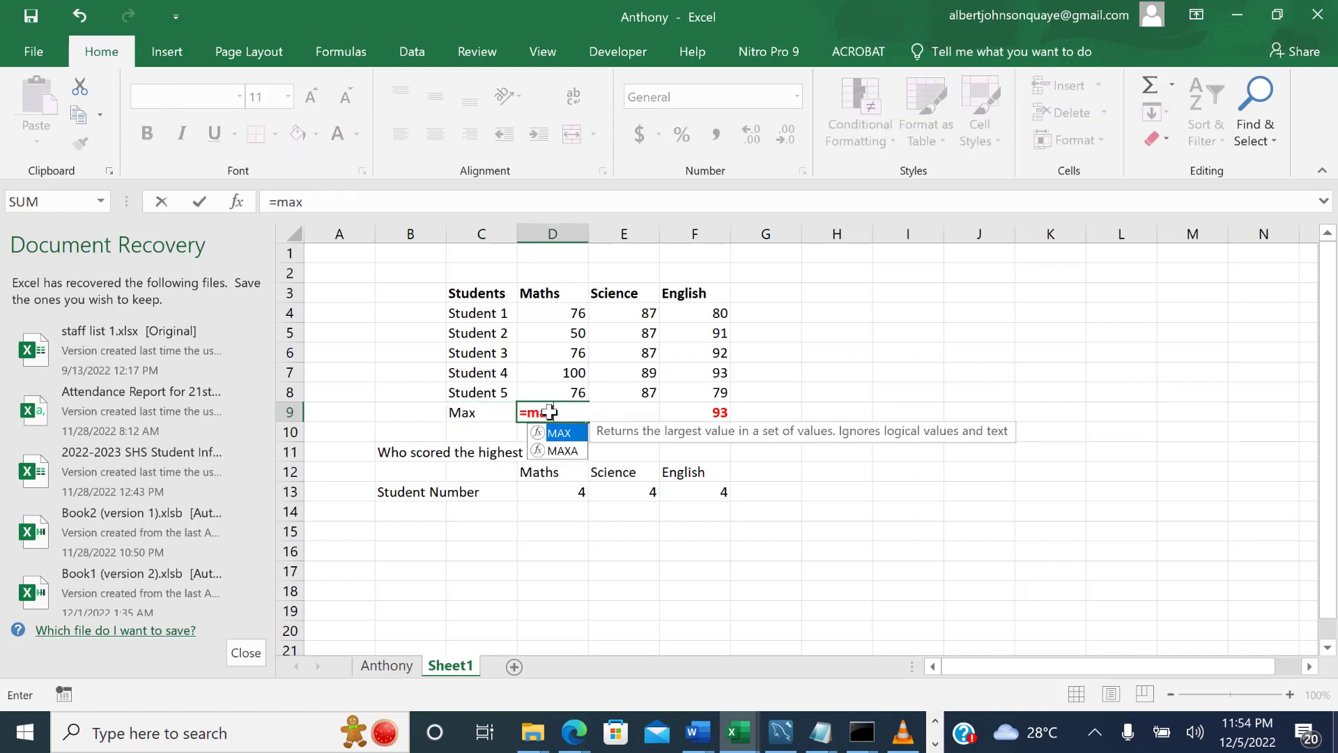
key(Tab)
click(575, 314)
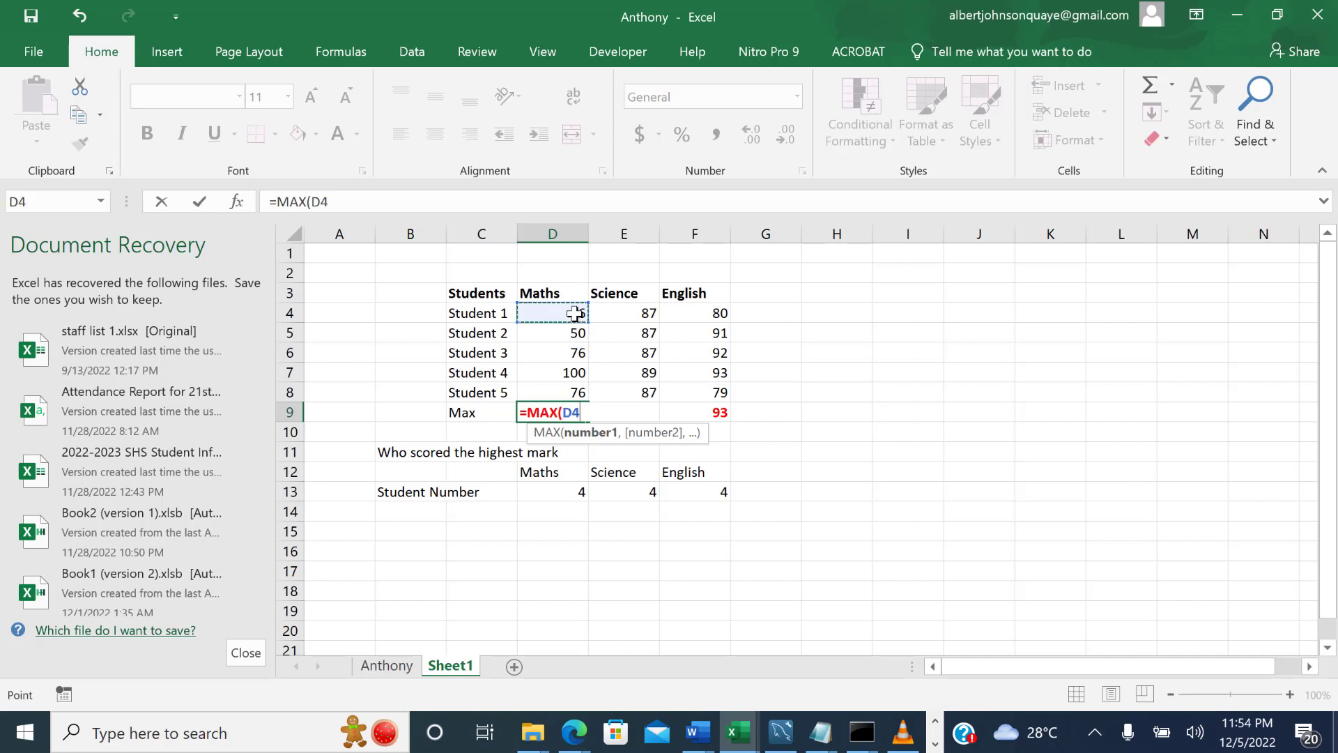
drag(575, 315, 575, 388)
text())
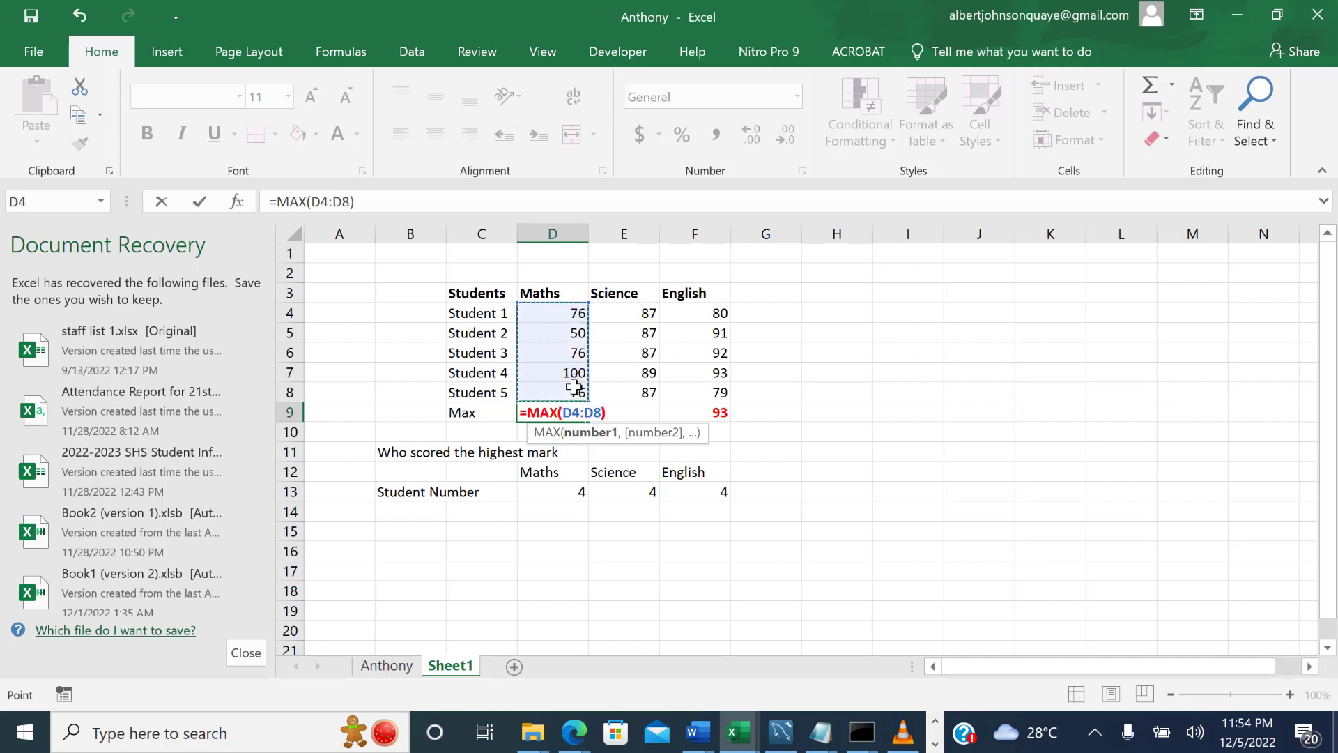
key(Return)
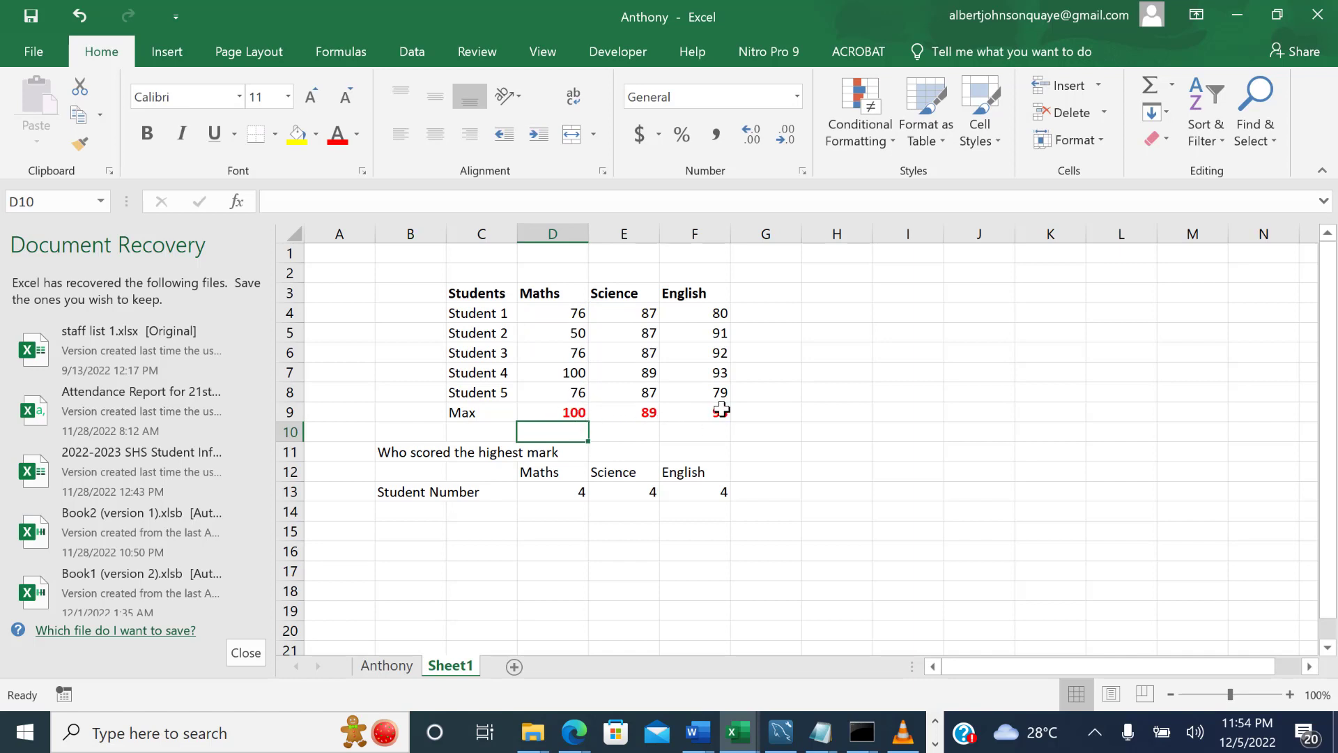
Clear the Student Number results in D13:F13.
drag(555, 500, 693, 499)
key(Delete)
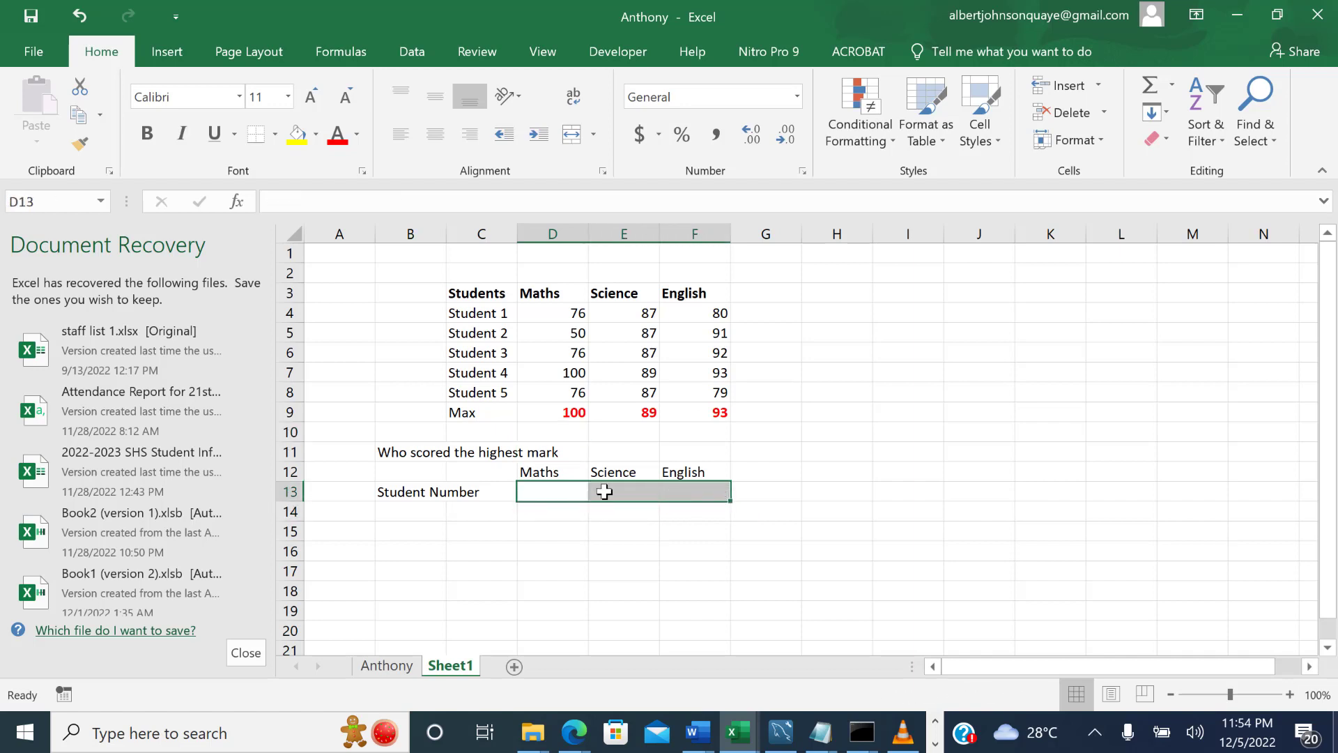
Enter =MATCH(D9,D4:D8) in D13 to find the position of the highest Maths mark, and compare it with the student list.
click(533, 489)
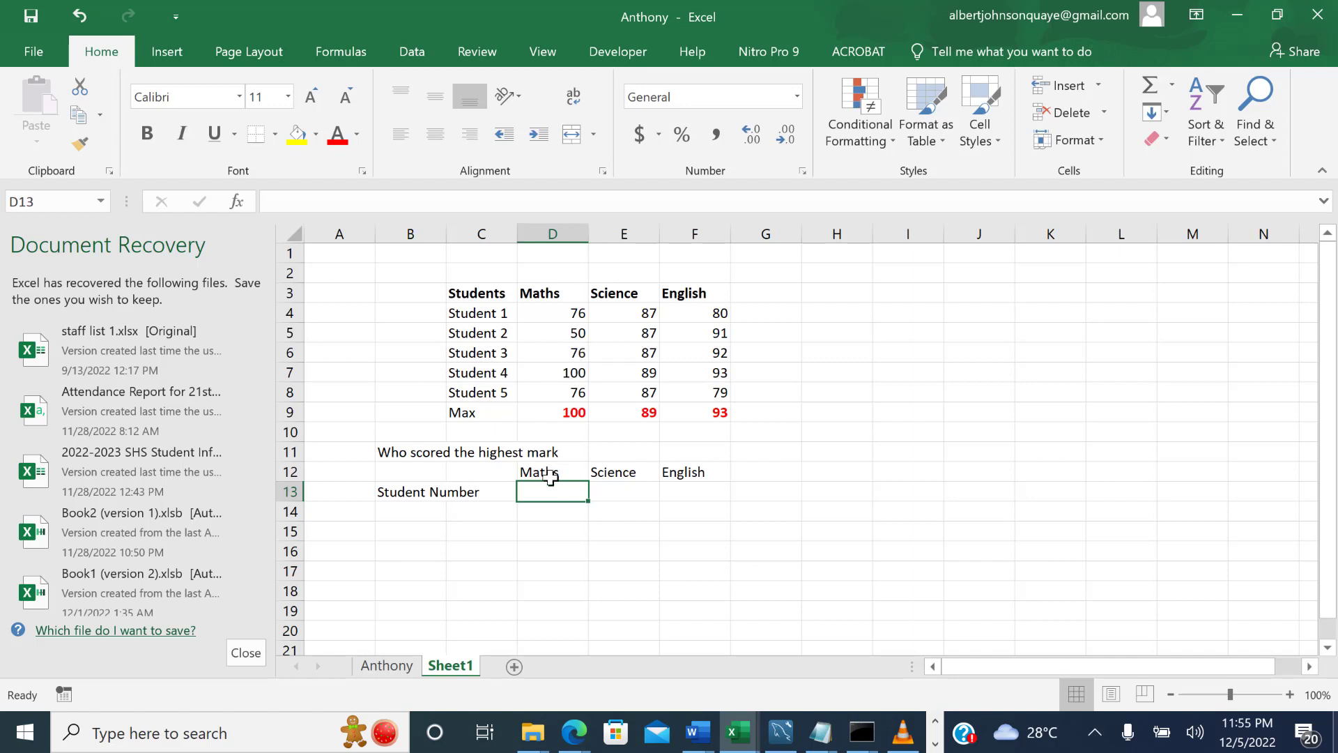
text(=)
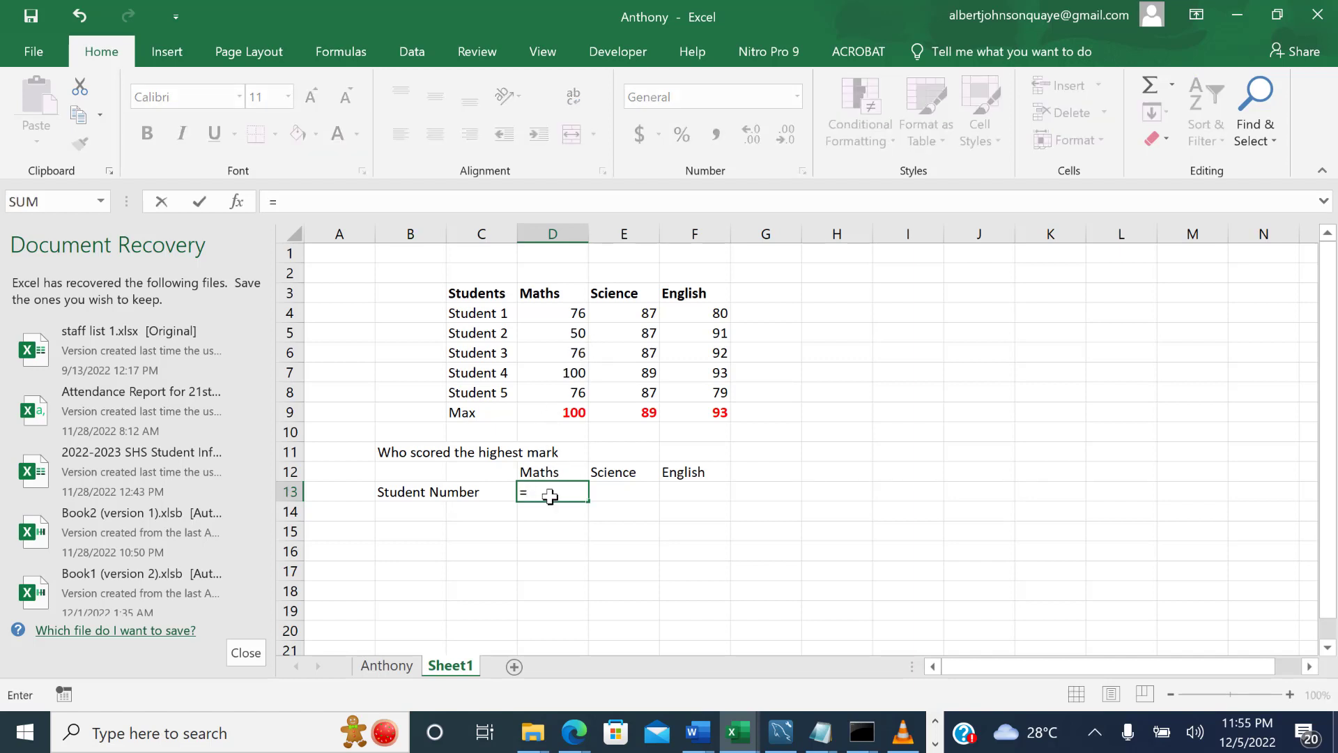
text(ma)
key(Tab)
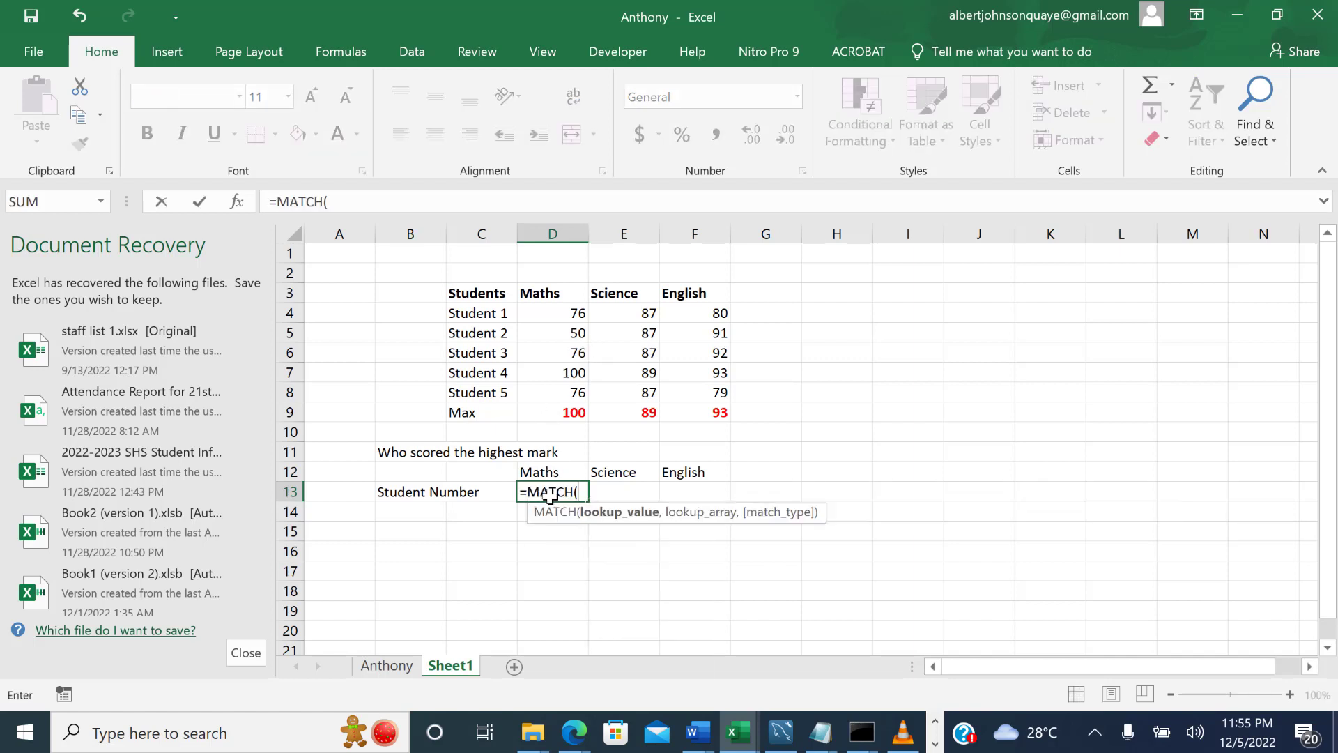
click(570, 413)
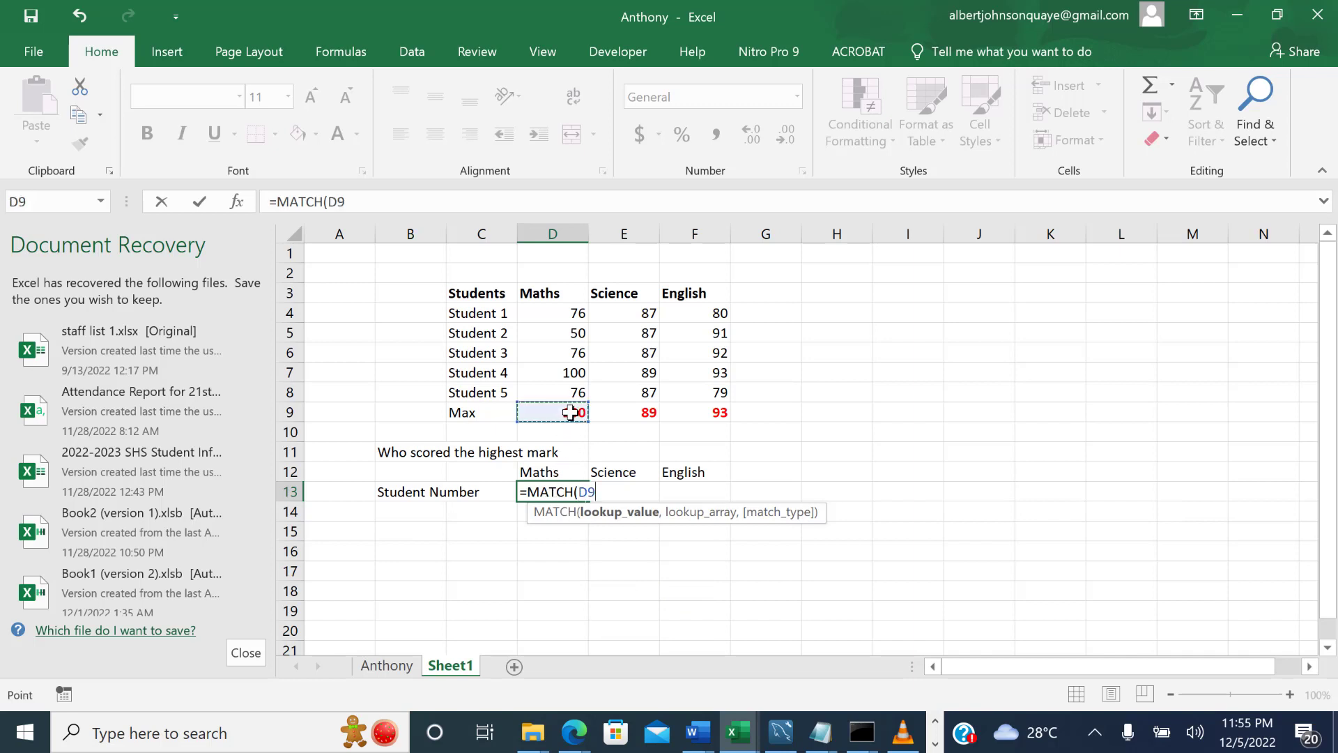
text(,)
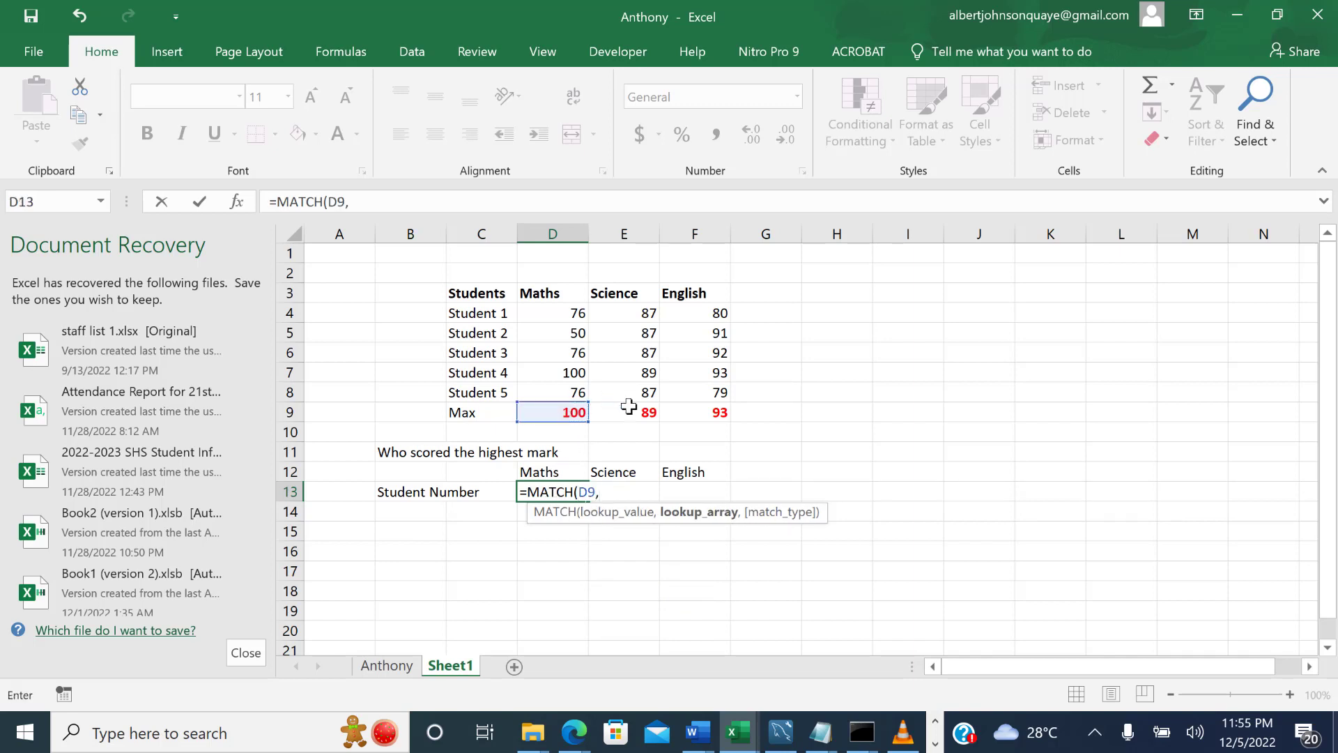
drag(568, 313, 563, 400)
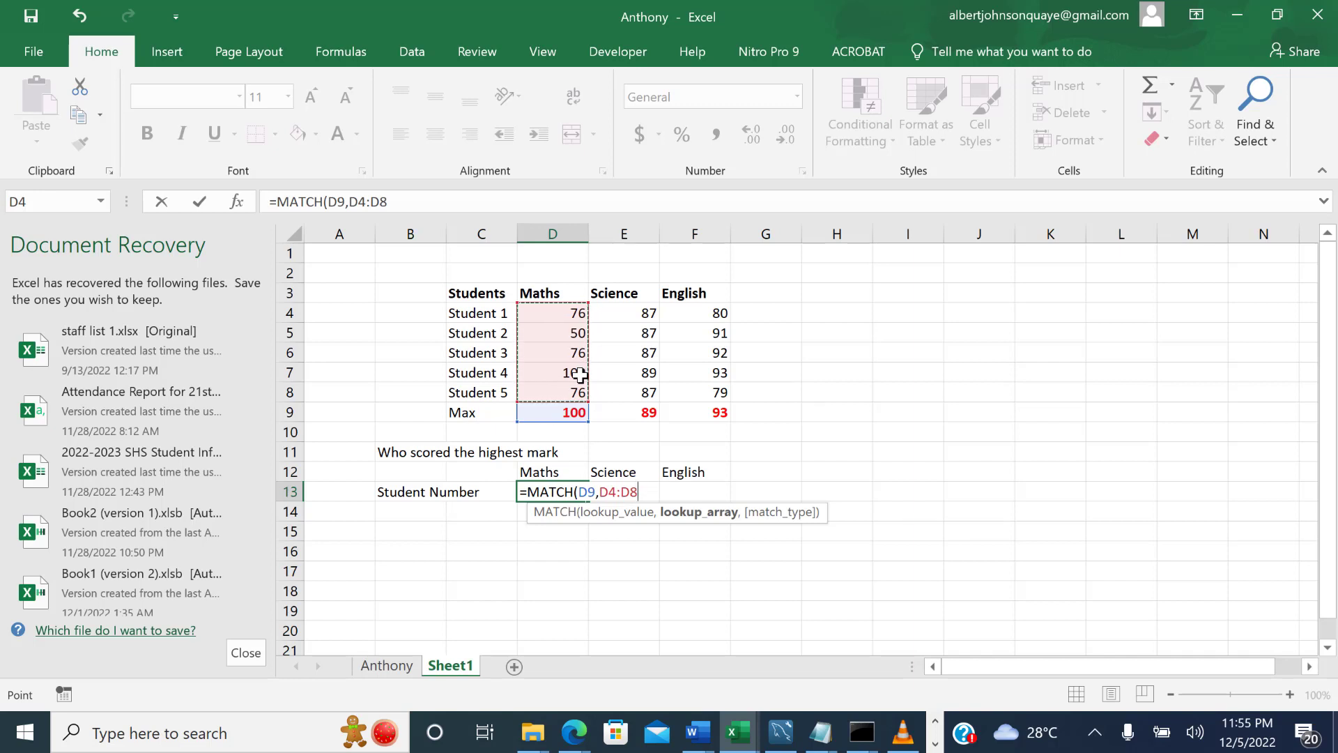
text())
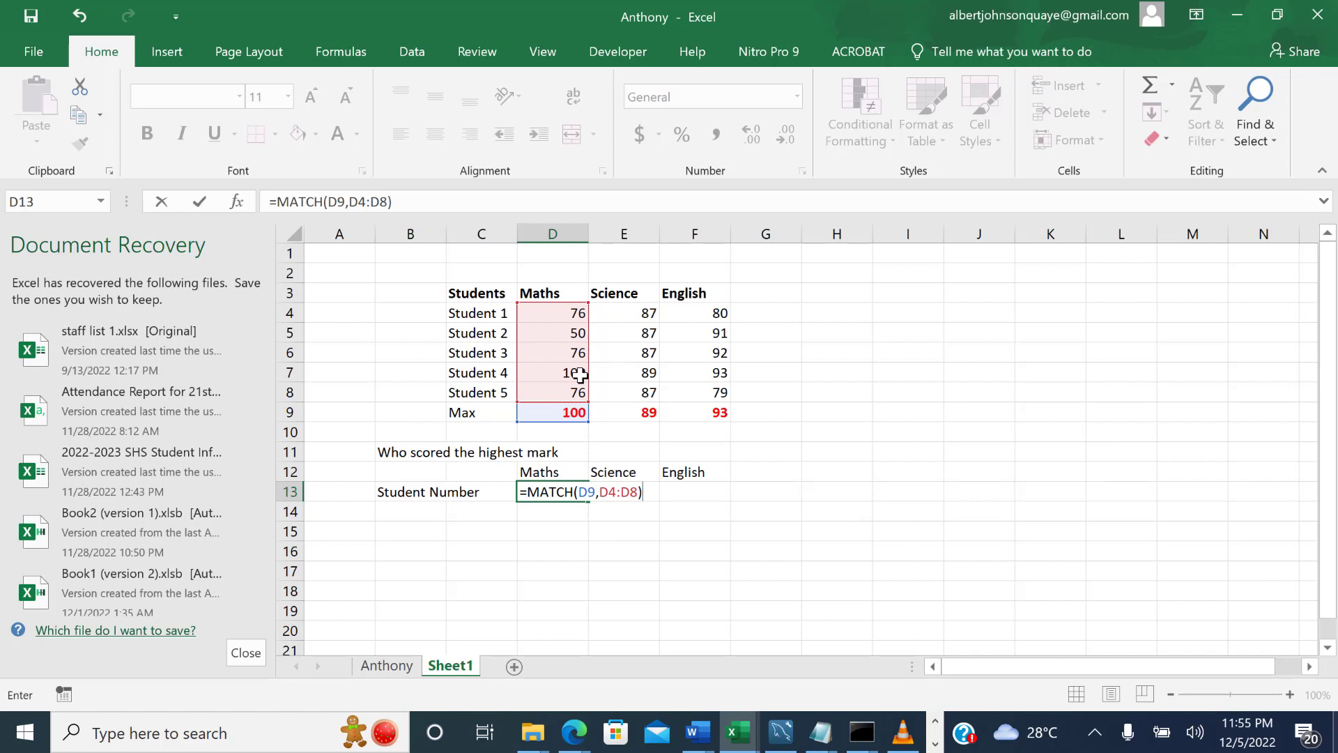
key(Return)
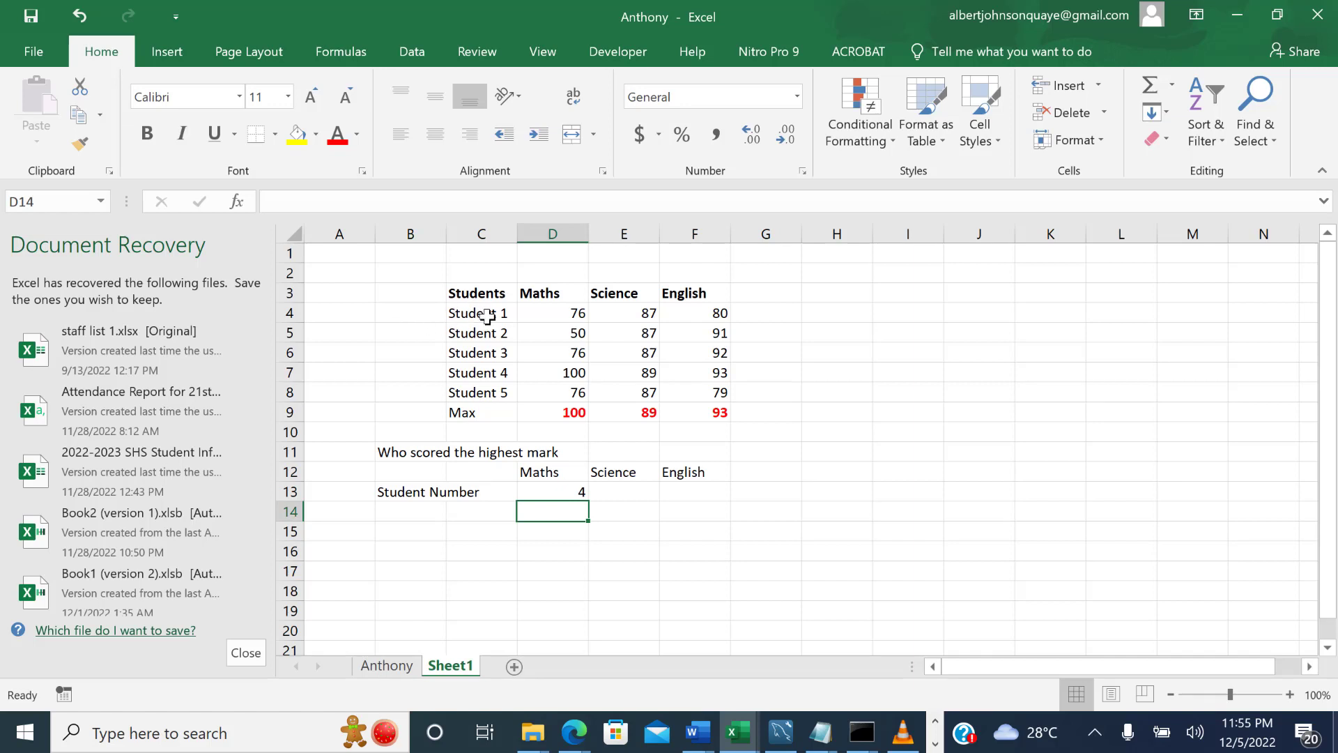
click(497, 375)
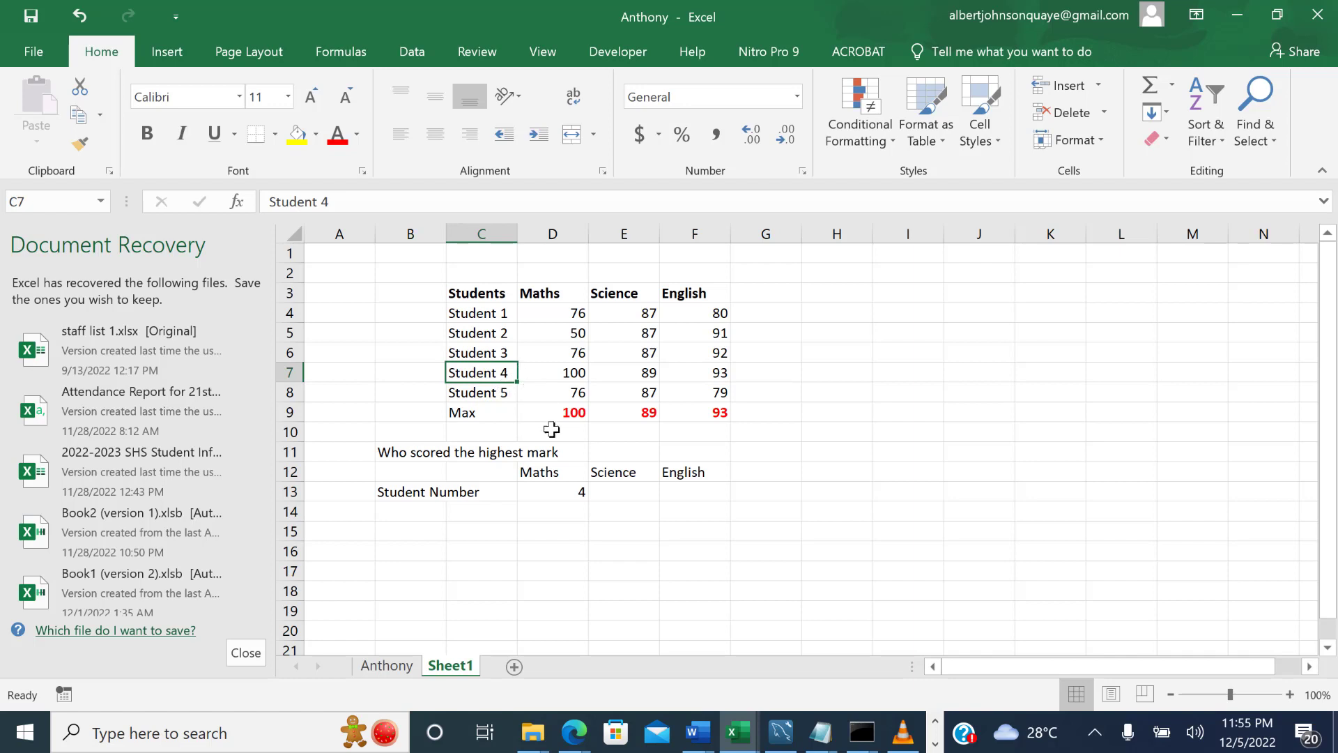
click(578, 497)
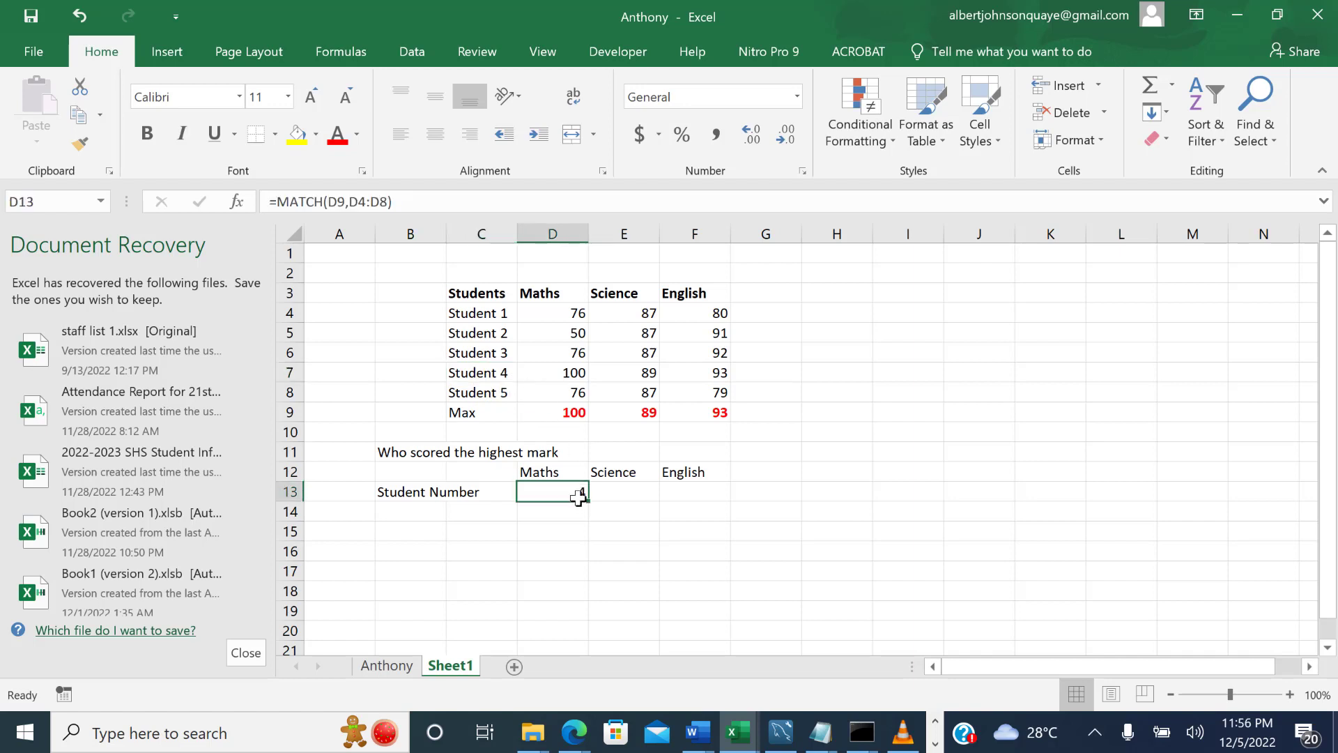
Enter =MATCH(E9,E4:E8) in E13 to find the position of the highest Science mark.
click(620, 492)
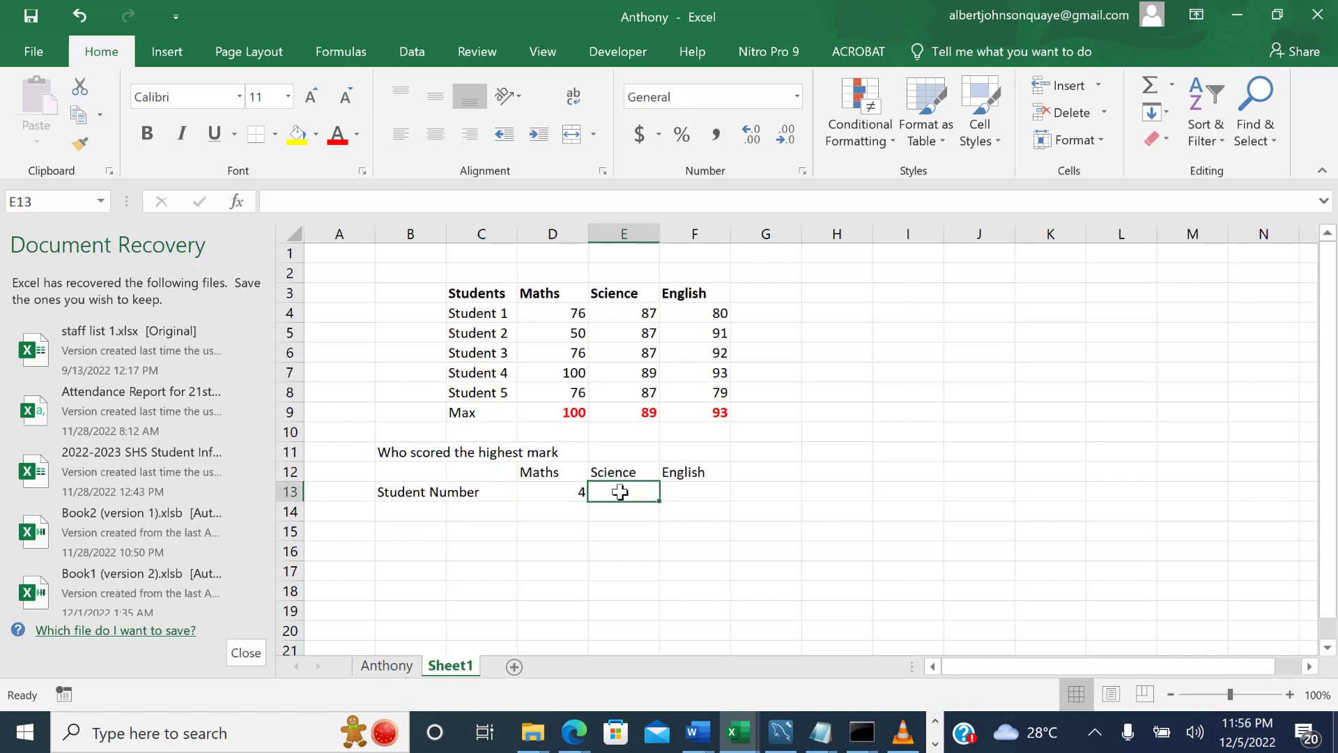
text(=match)
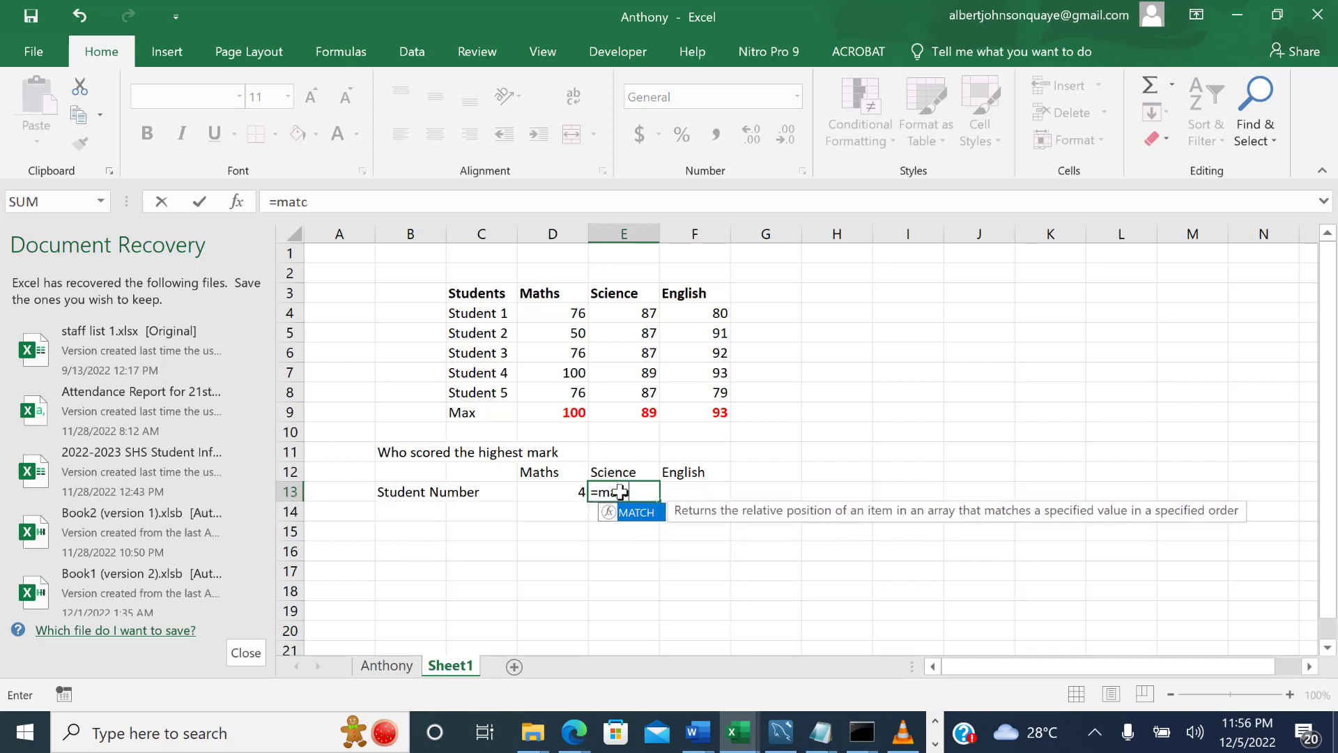
key(Tab)
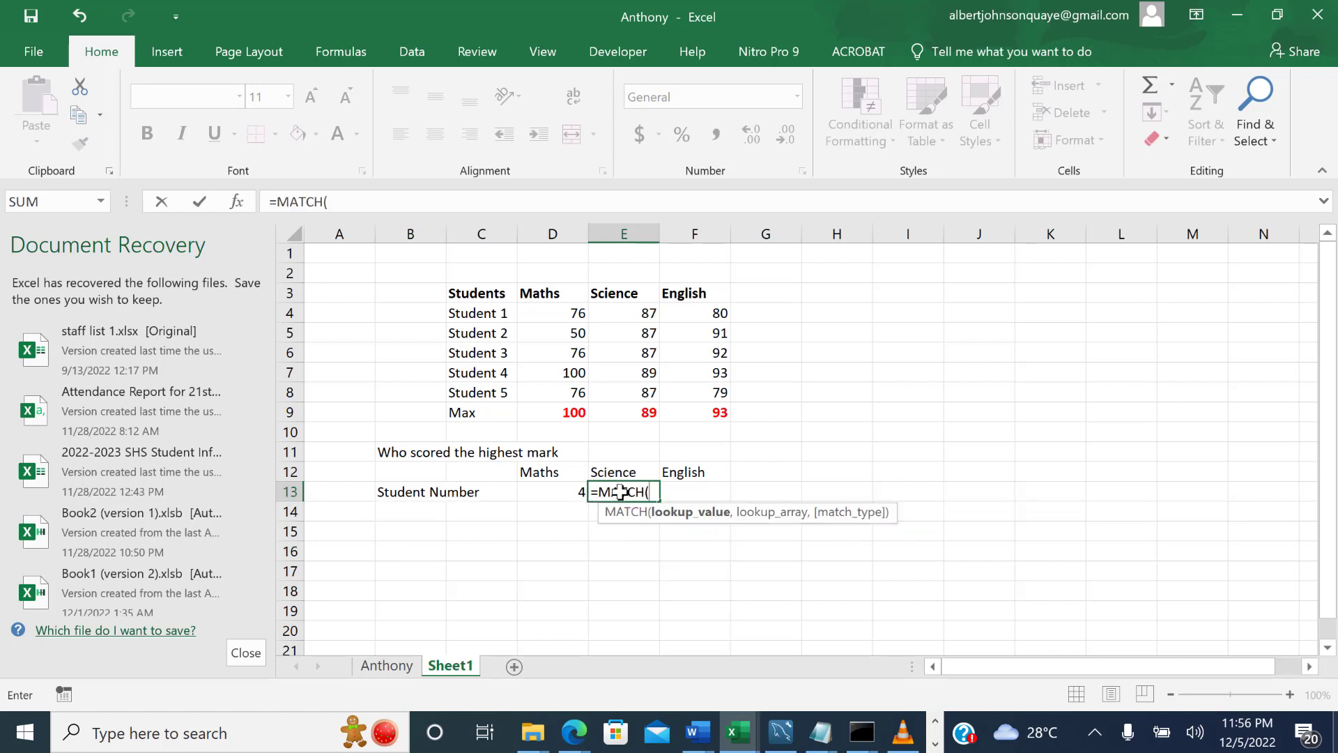
click(652, 412)
text(,)
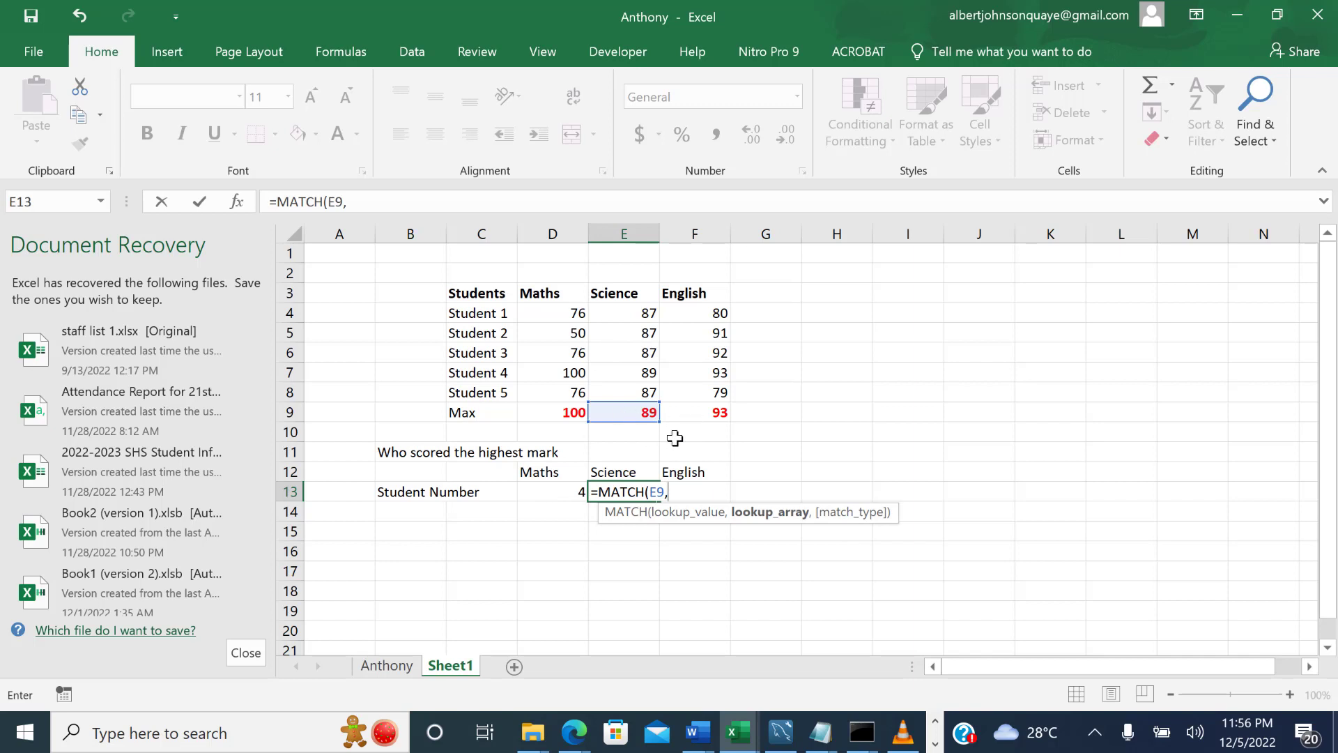
drag(648, 314, 648, 390)
key(Return)
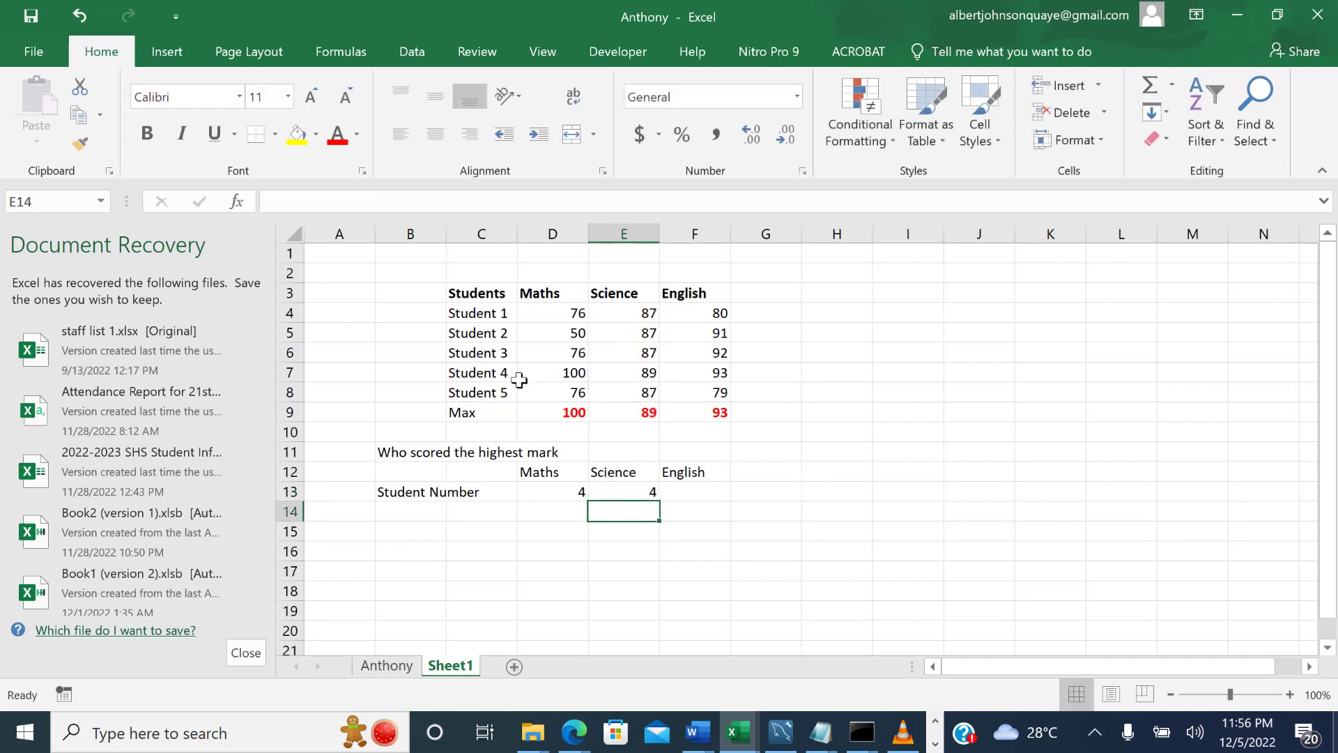
click(701, 496)
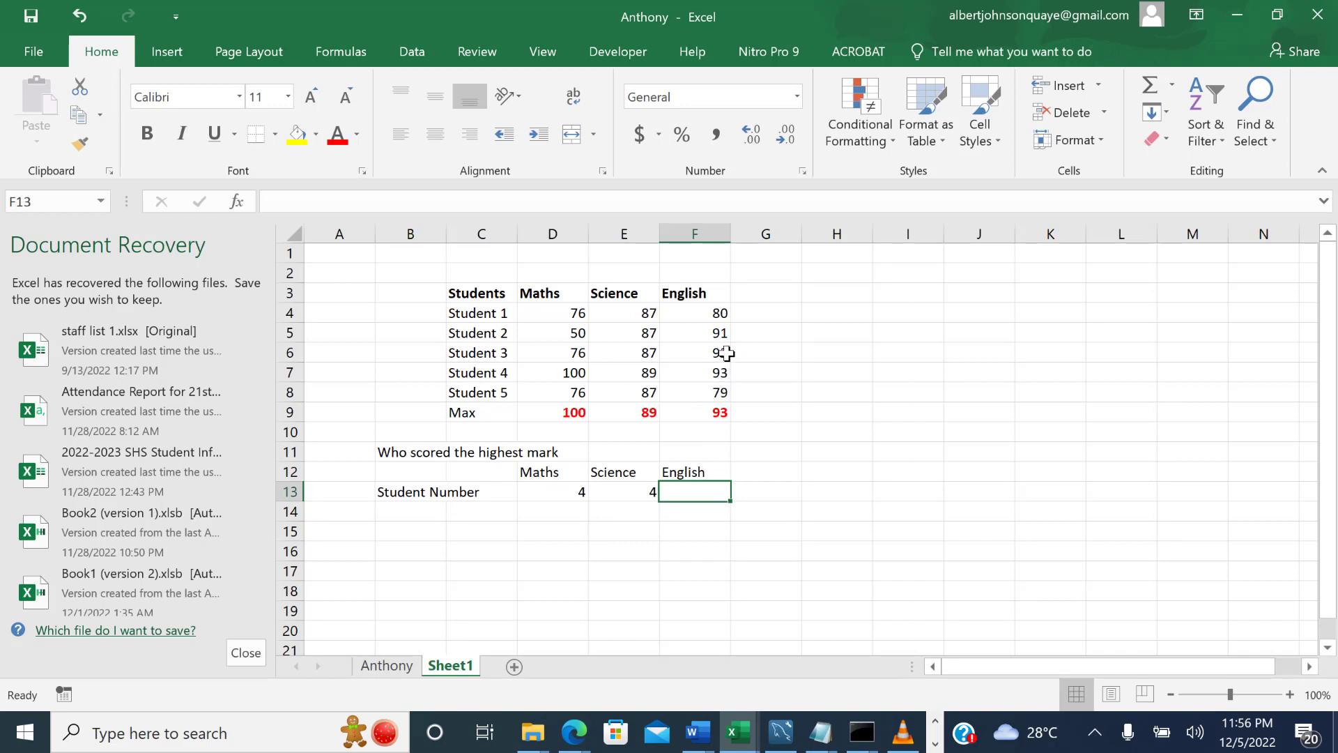
drag(723, 372, 724, 392)
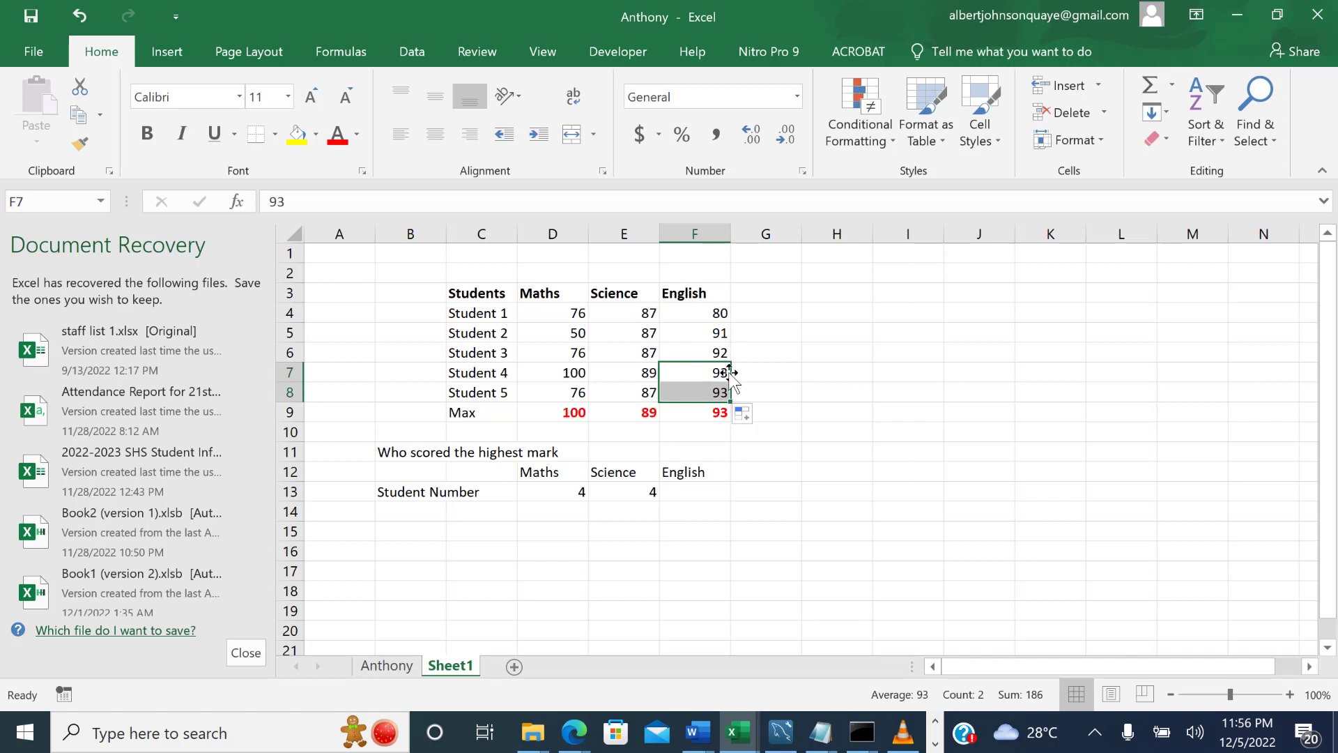
key(ctrl+z)
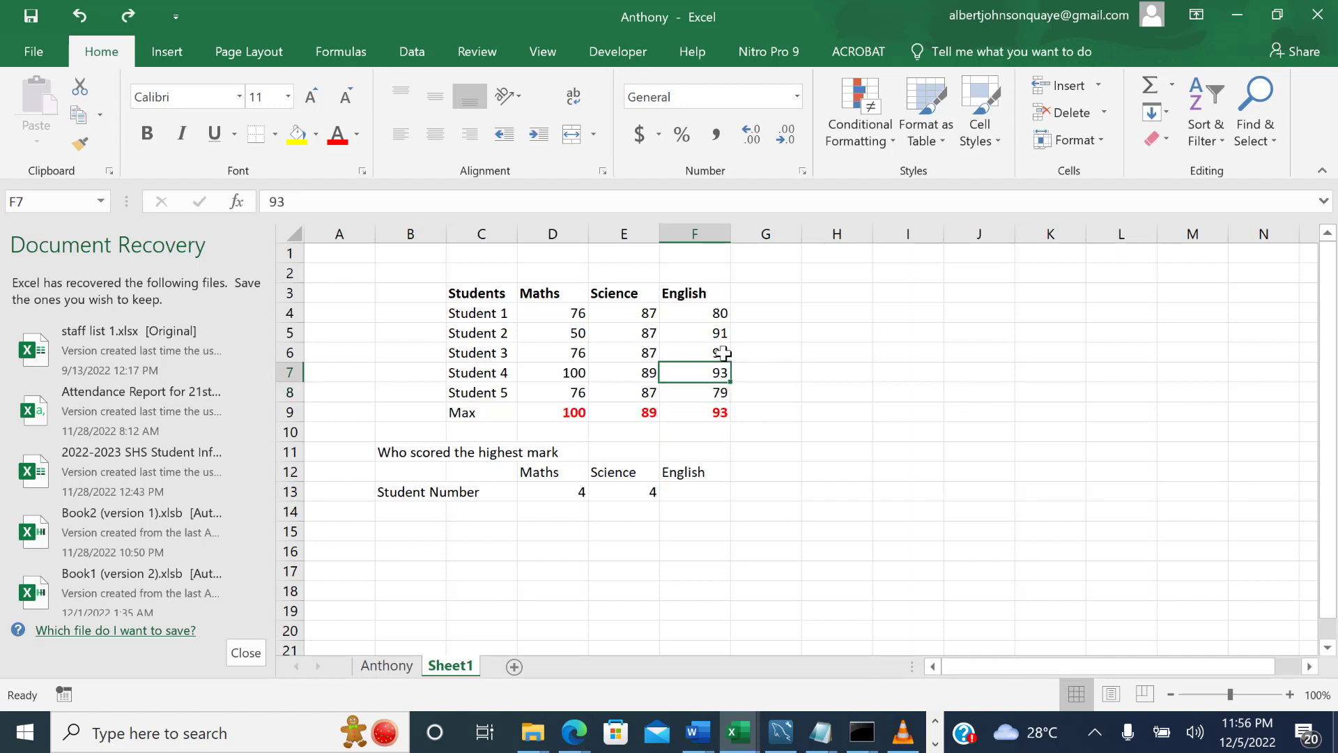
Set Student 2's English mark in F5 to 94.
click(720, 353)
click(723, 333)
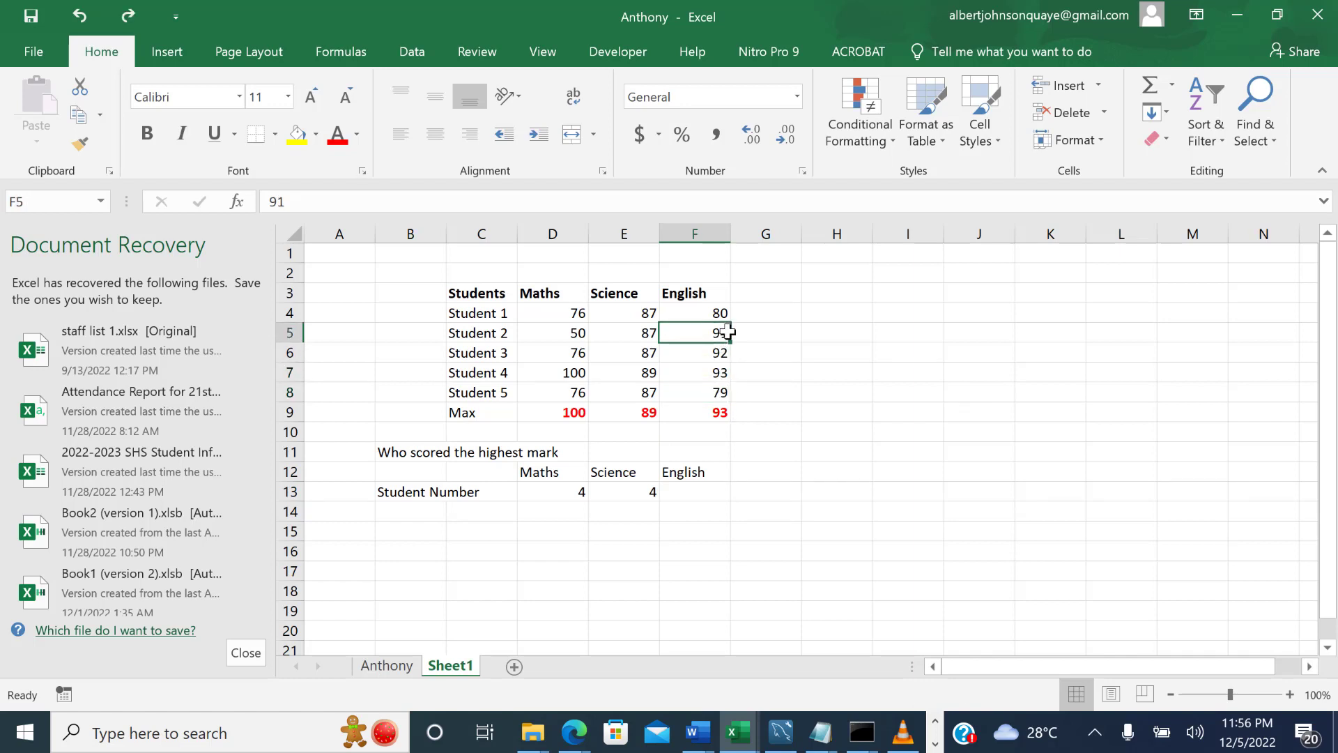
double_click(724, 332)
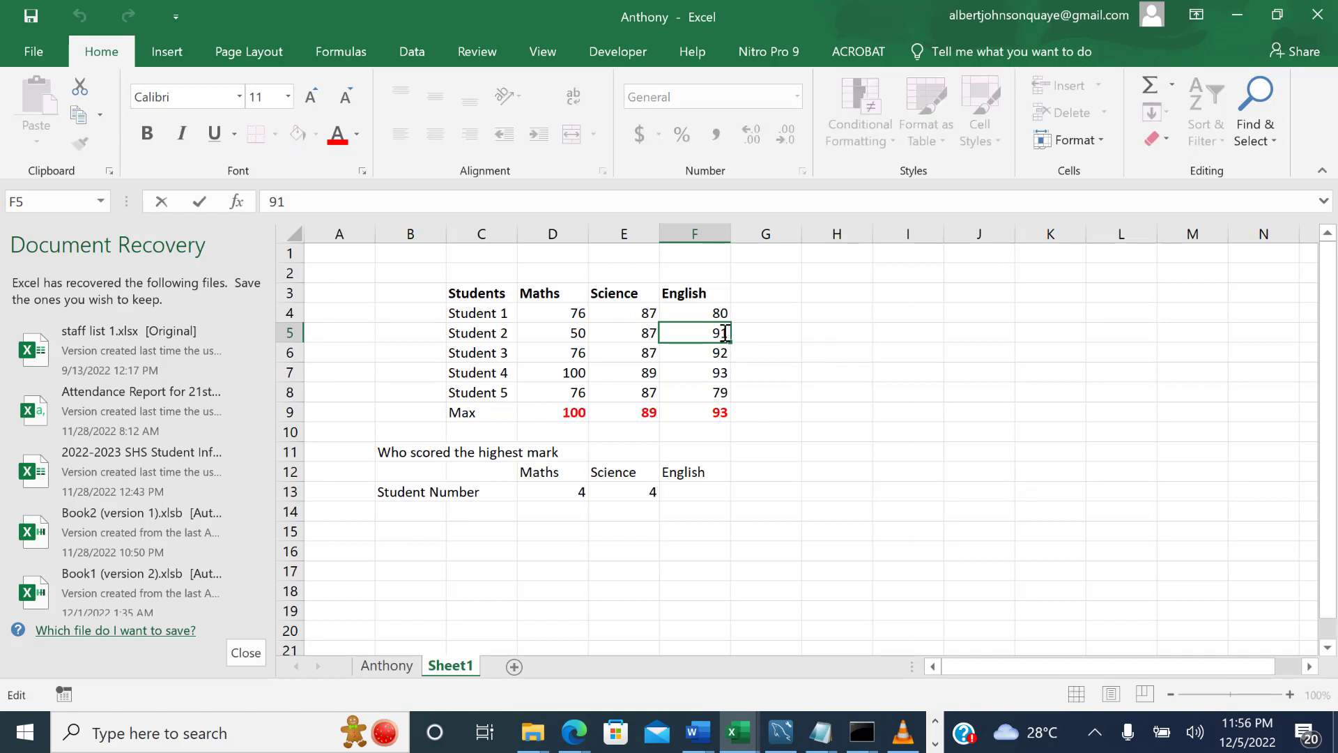
key(BackSpace)
text(4)
key(Return)
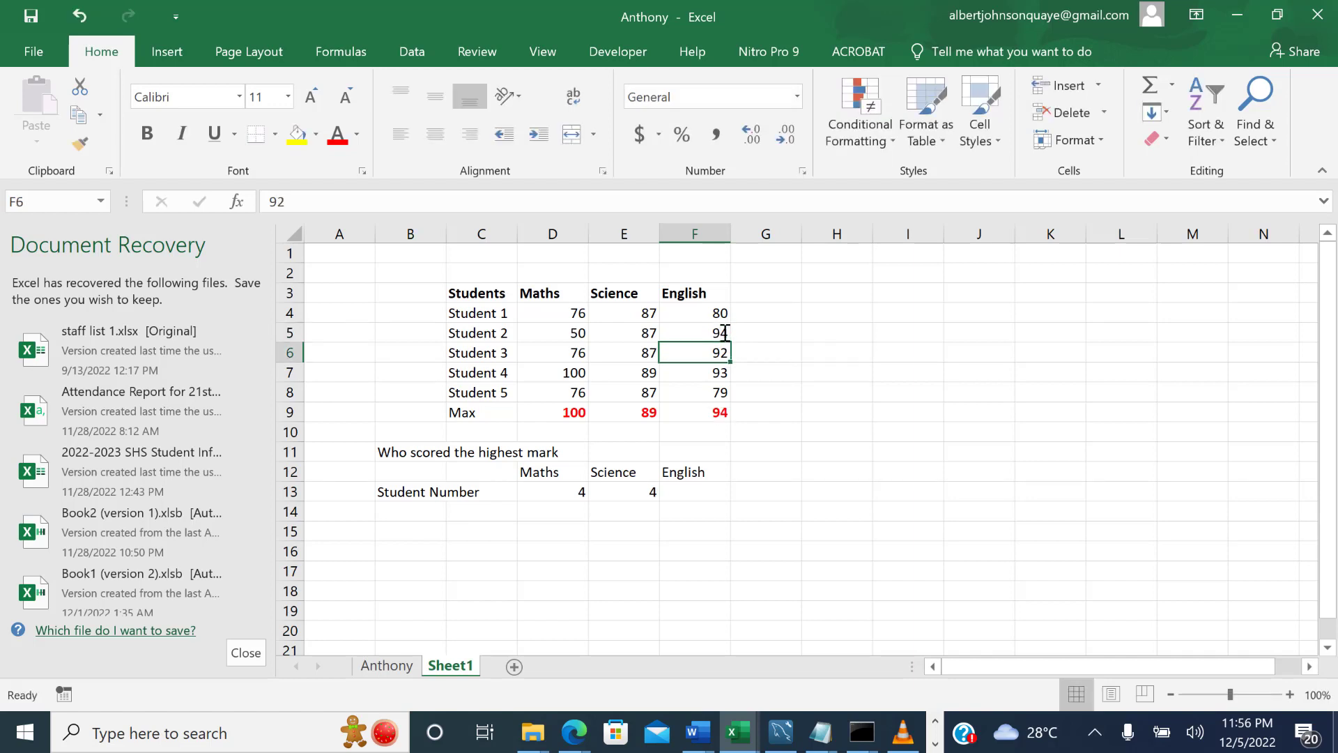
click(690, 474)
click(704, 494)
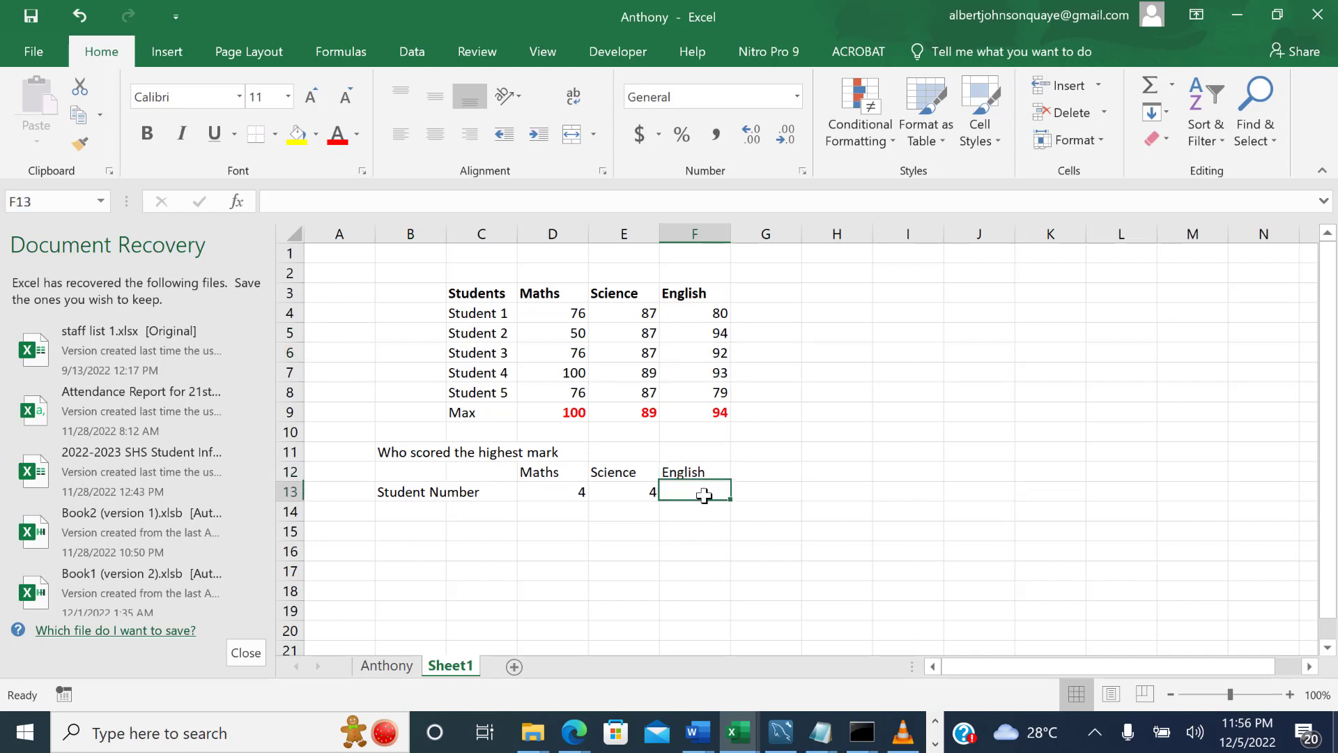
text(=)
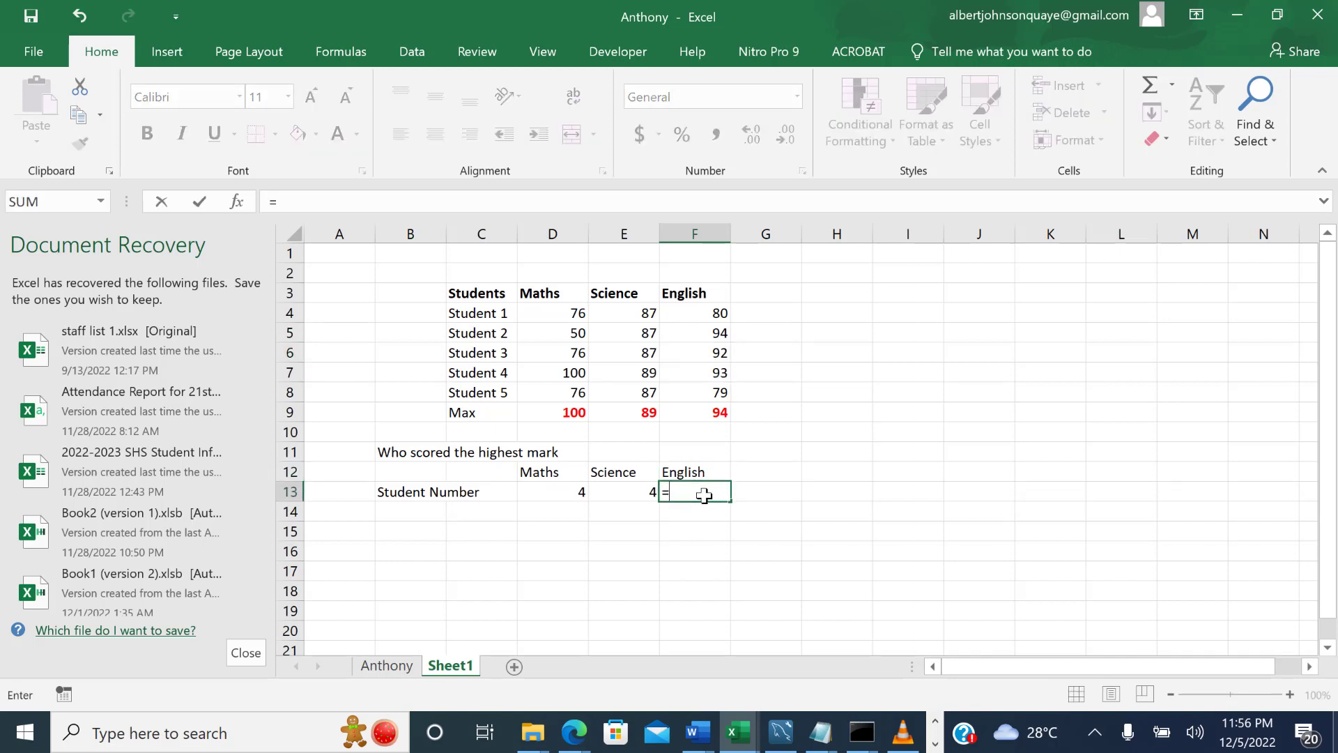
click(729, 413)
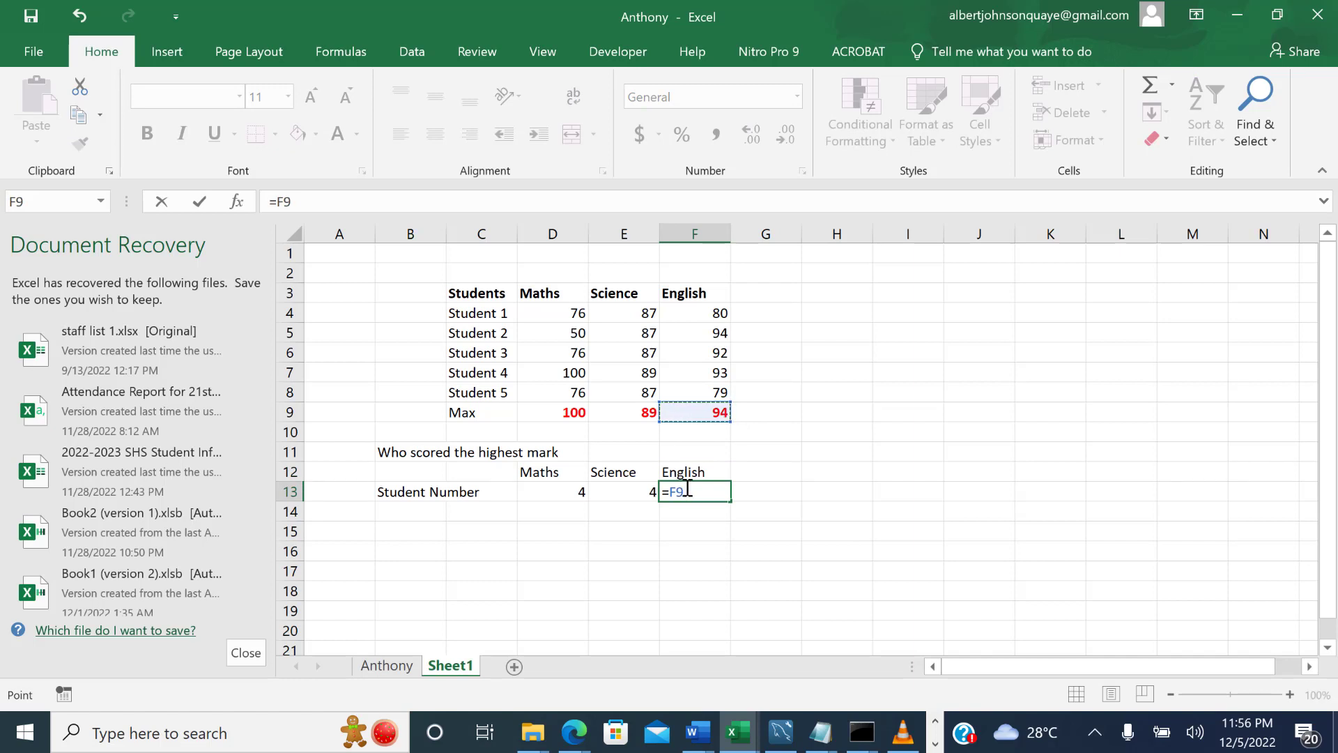
key(BackSpace)
key(BackSpace)
key(BackSpace)
Enter =MATCH(F9,F4:F8) in F13 to find the position of the highest English mark.
text(=mat)
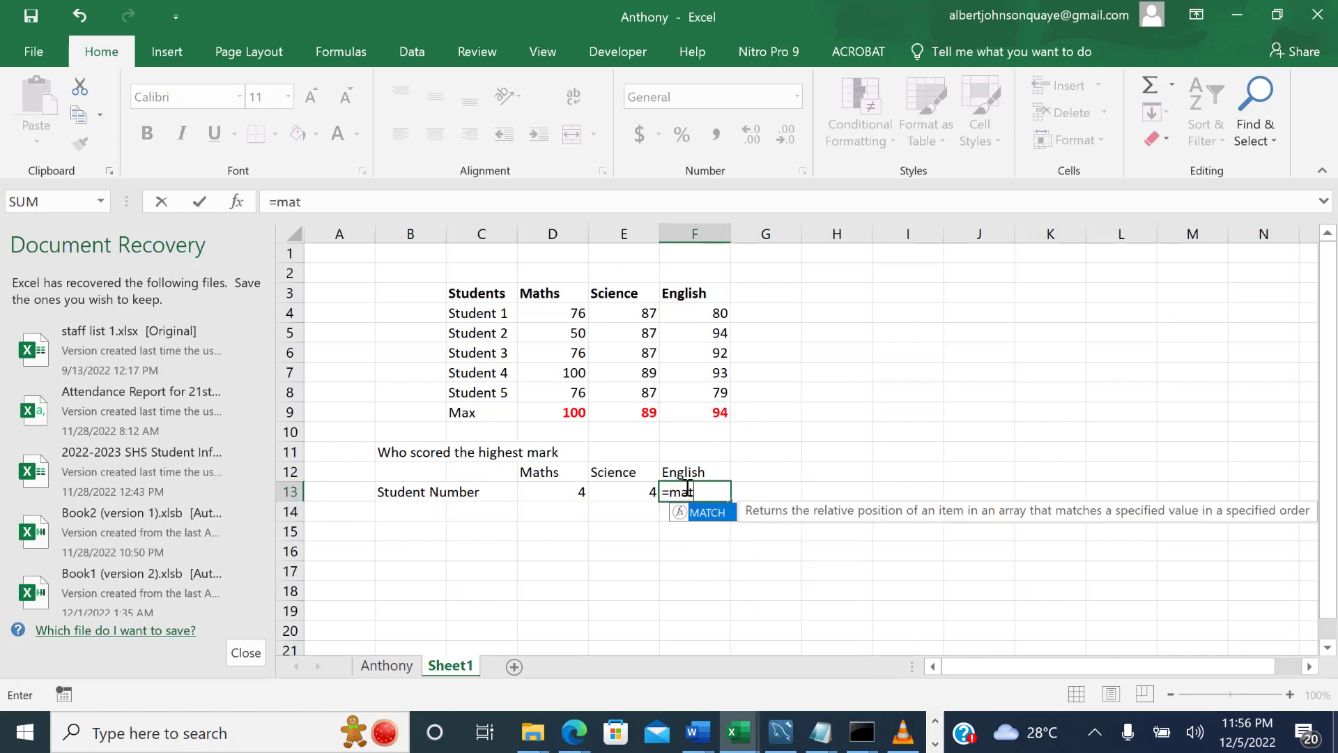
key(Tab)
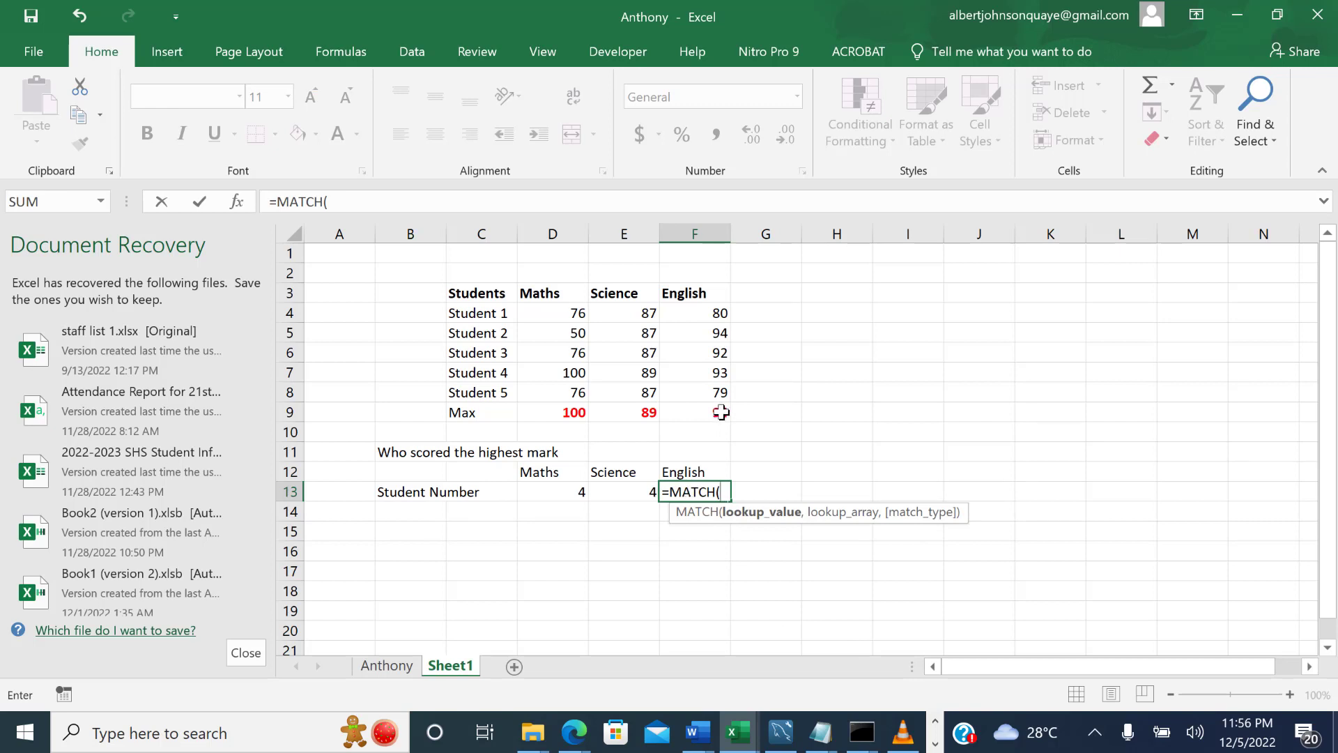
click(720, 412)
text(,)
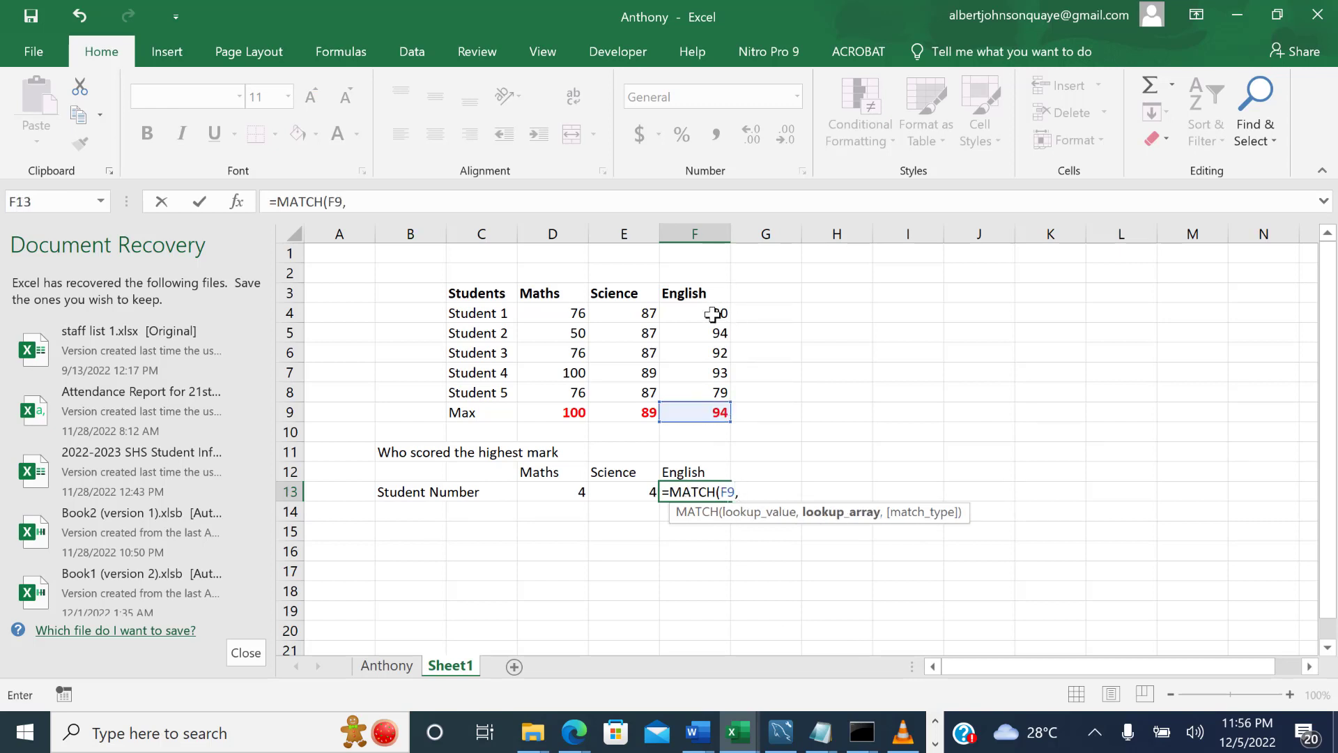
drag(714, 312, 711, 389)
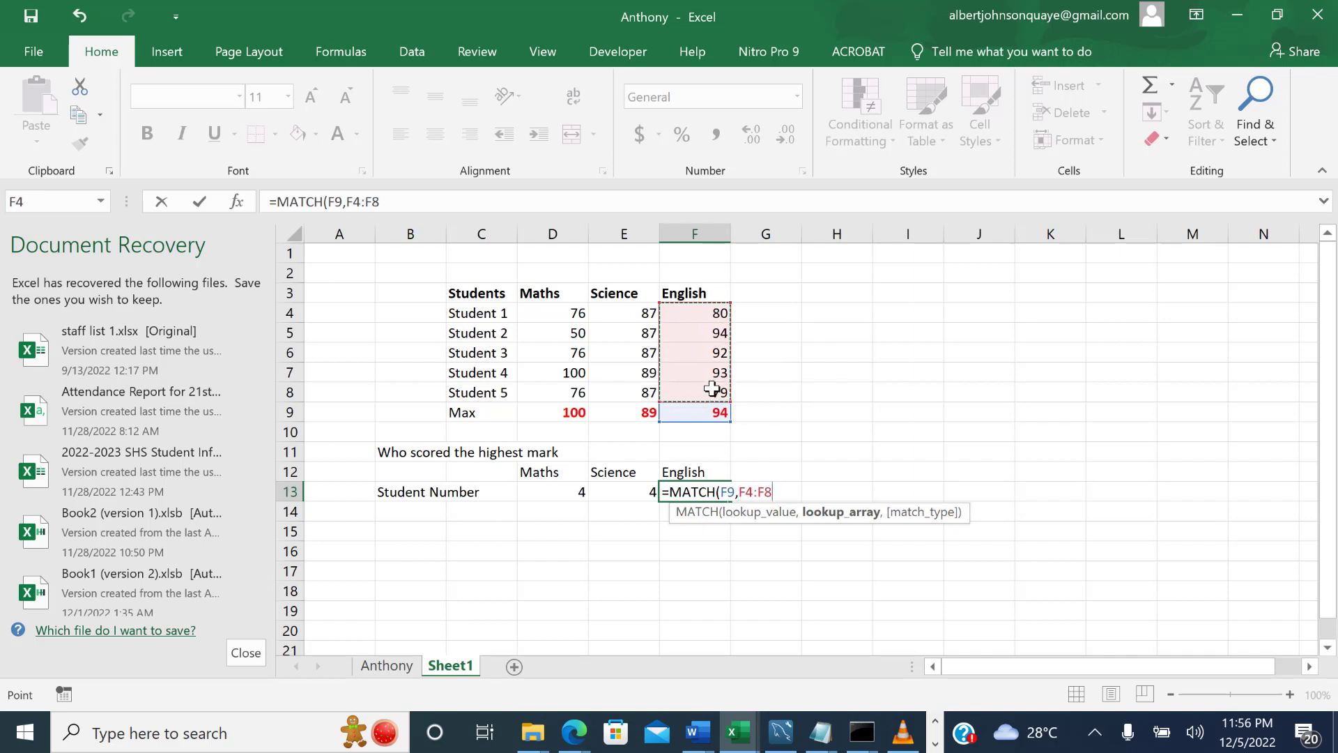
text())
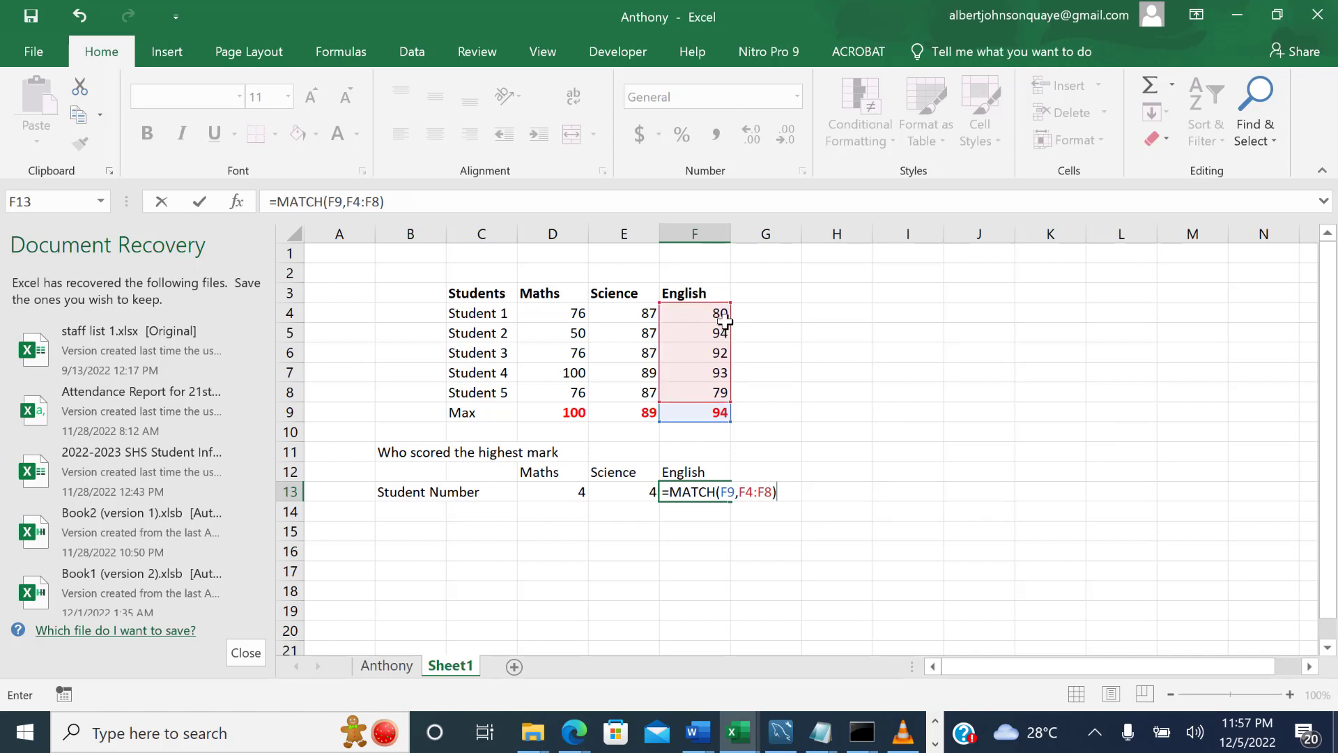
key(Return)
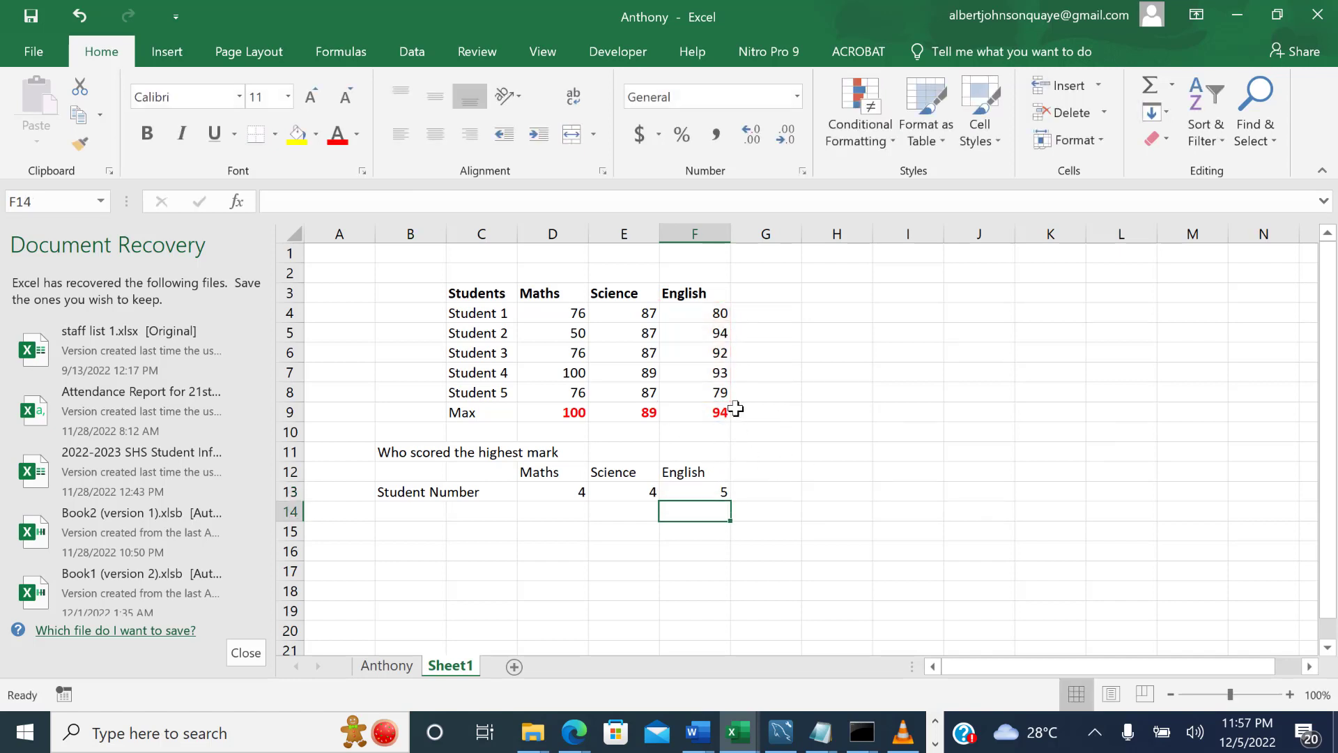
Set Student 2's English mark in F5 to 91 and check the English Student Number against the student list.
click(723, 333)
double_click(722, 333)
key(BackSpace)
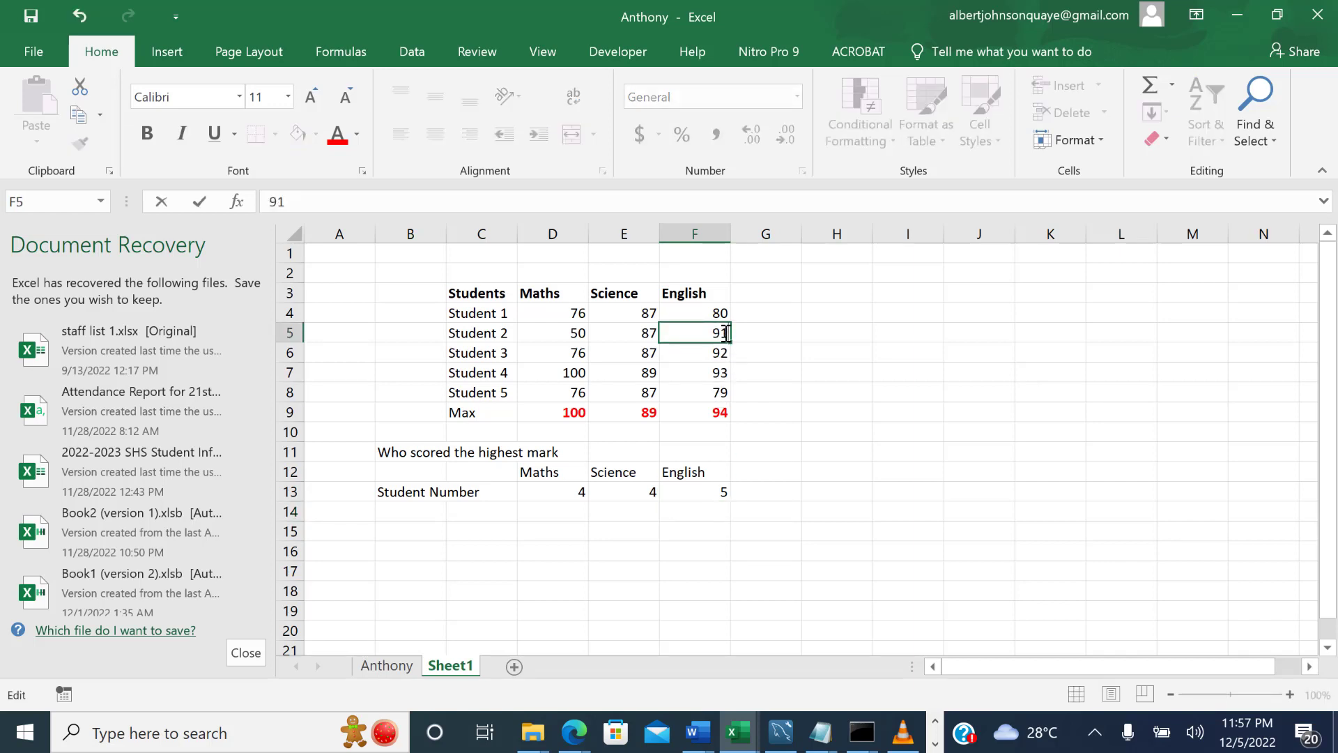
key(Return)
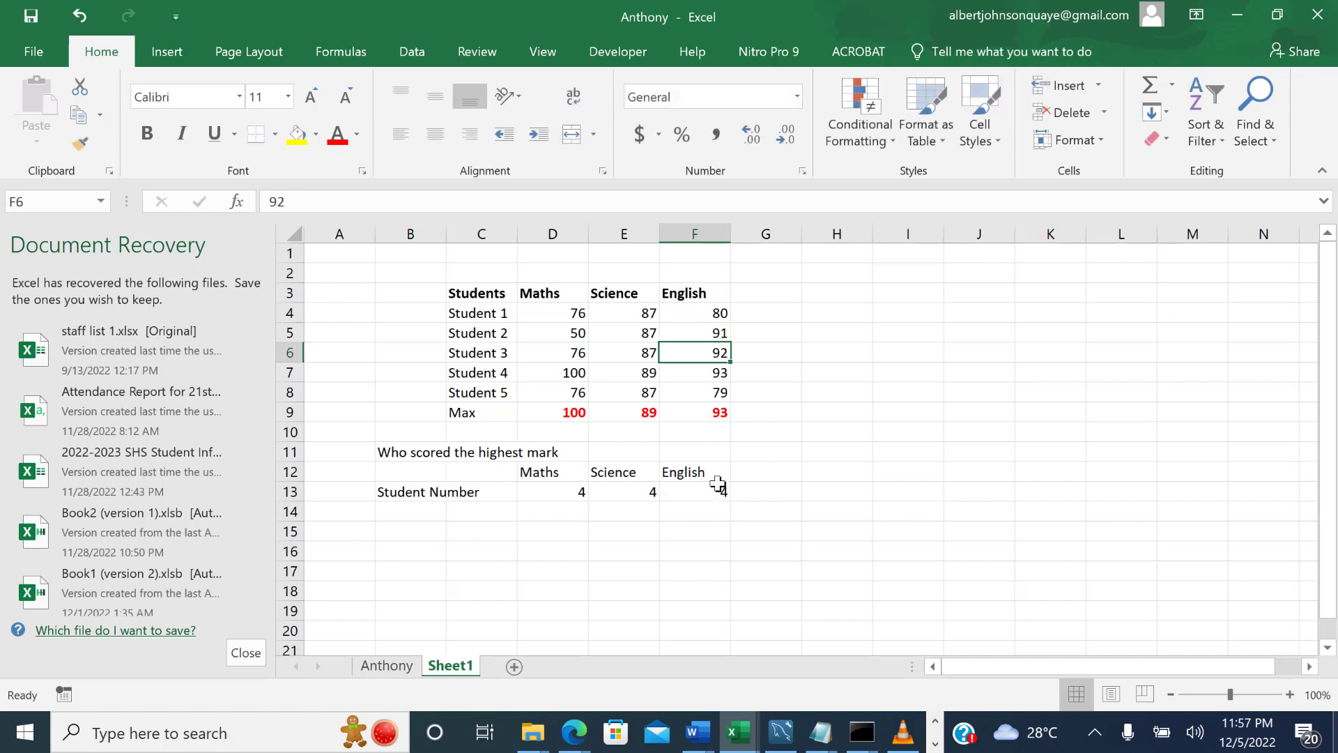
click(718, 371)
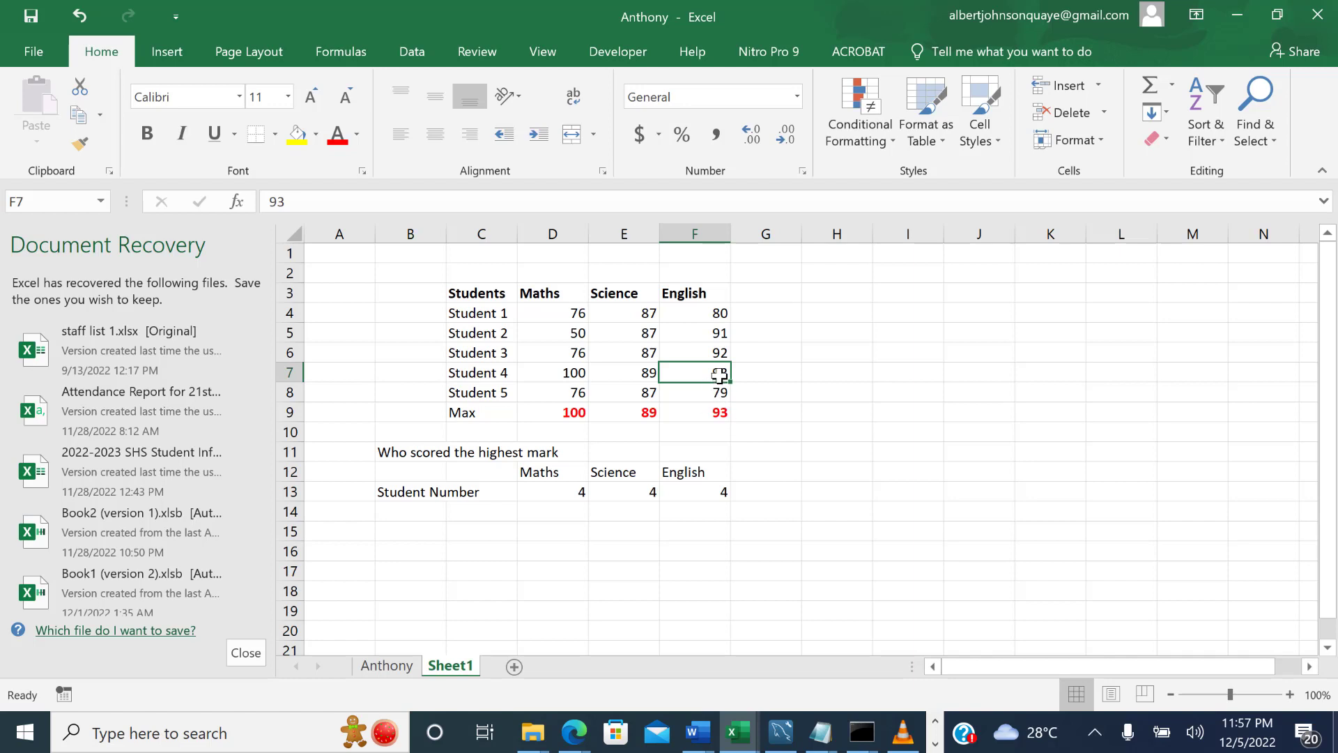
click(462, 374)
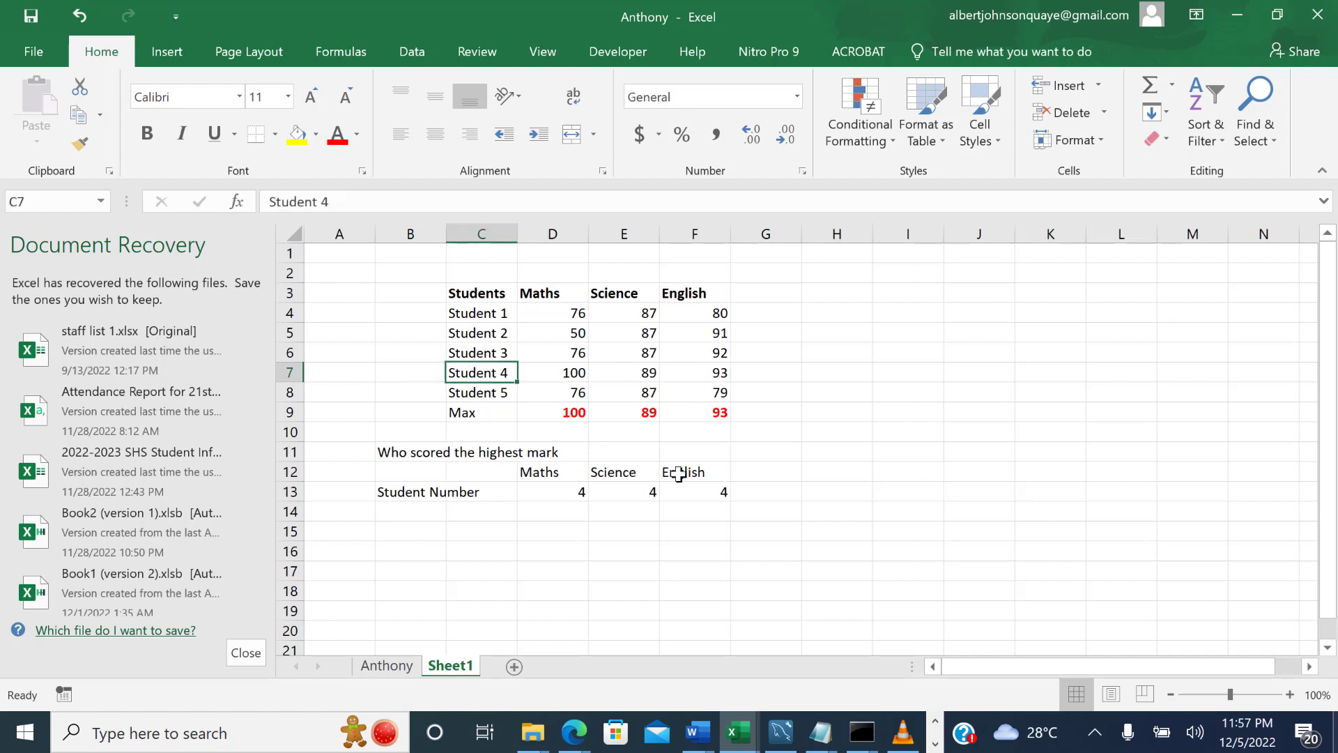
click(731, 491)
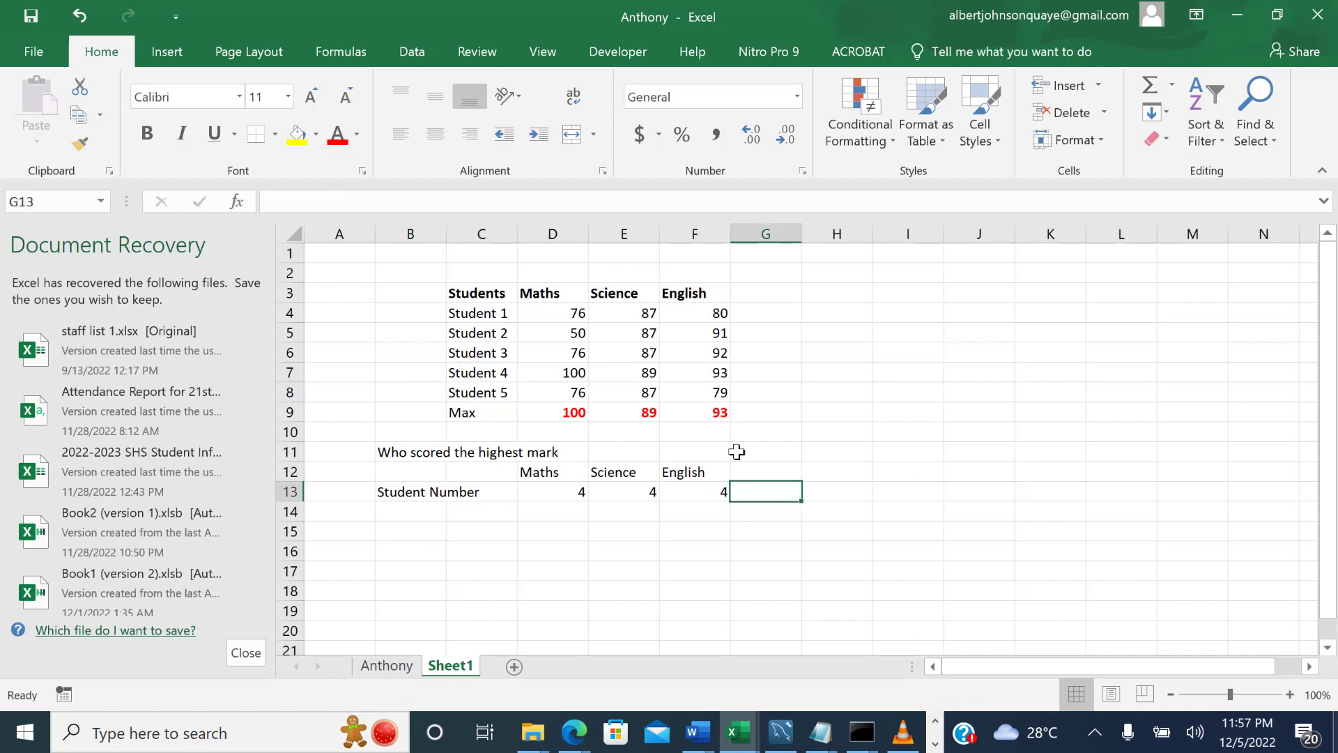
click(711, 488)
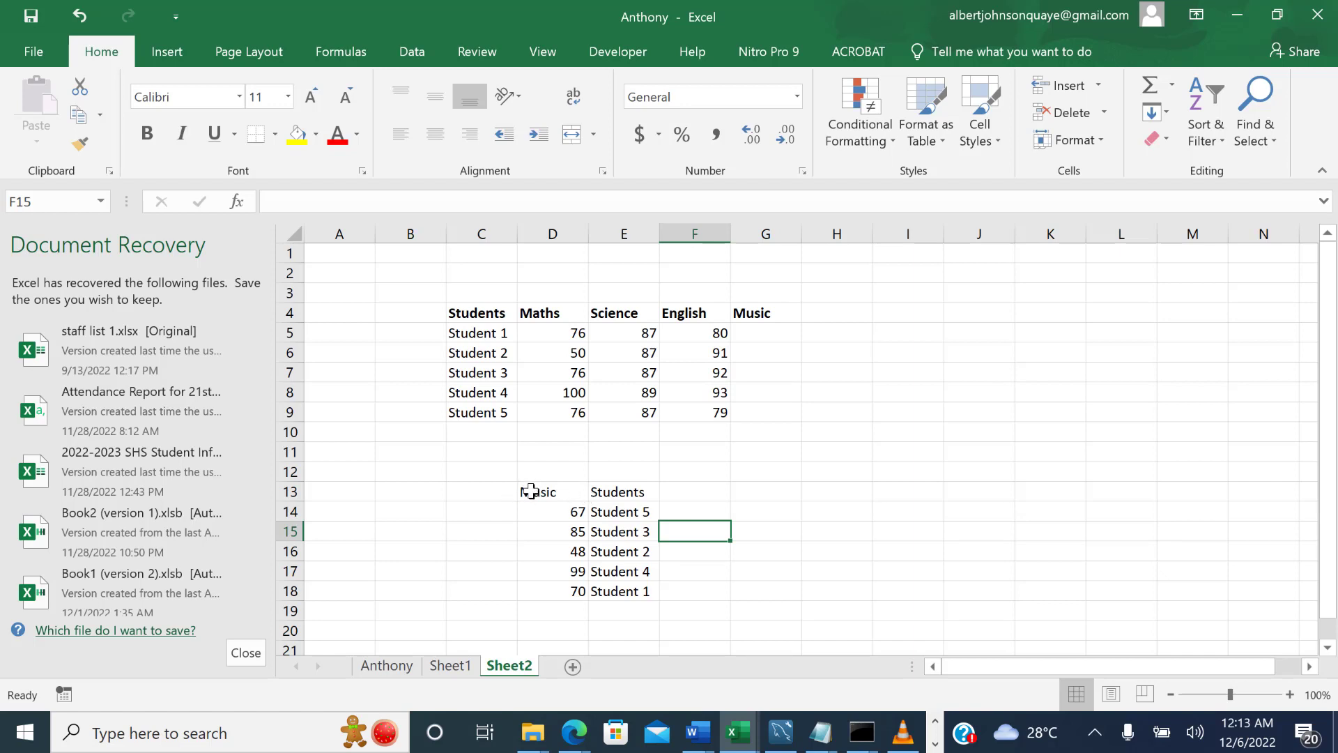
Make the Music and Students headings in row 13 of Sheet2 bold.
drag(531, 491, 621, 585)
click(385, 490)
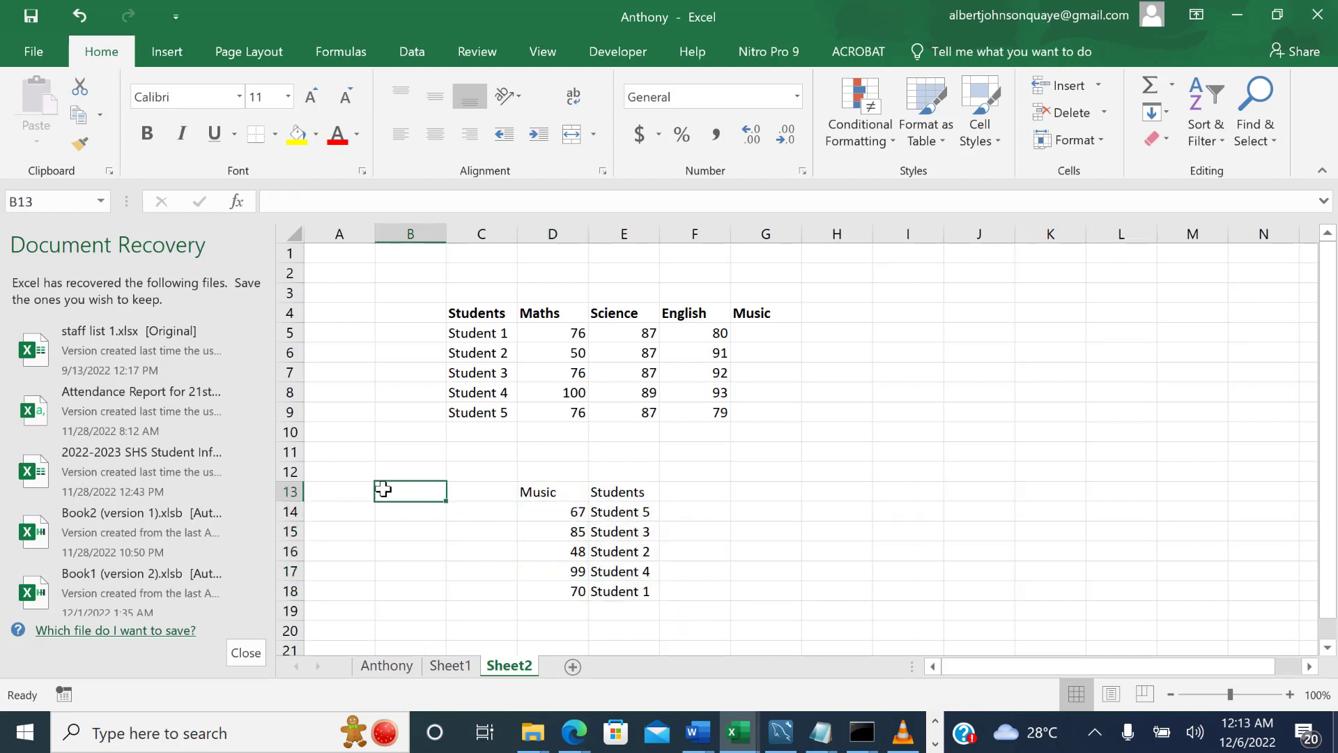
click(289, 491)
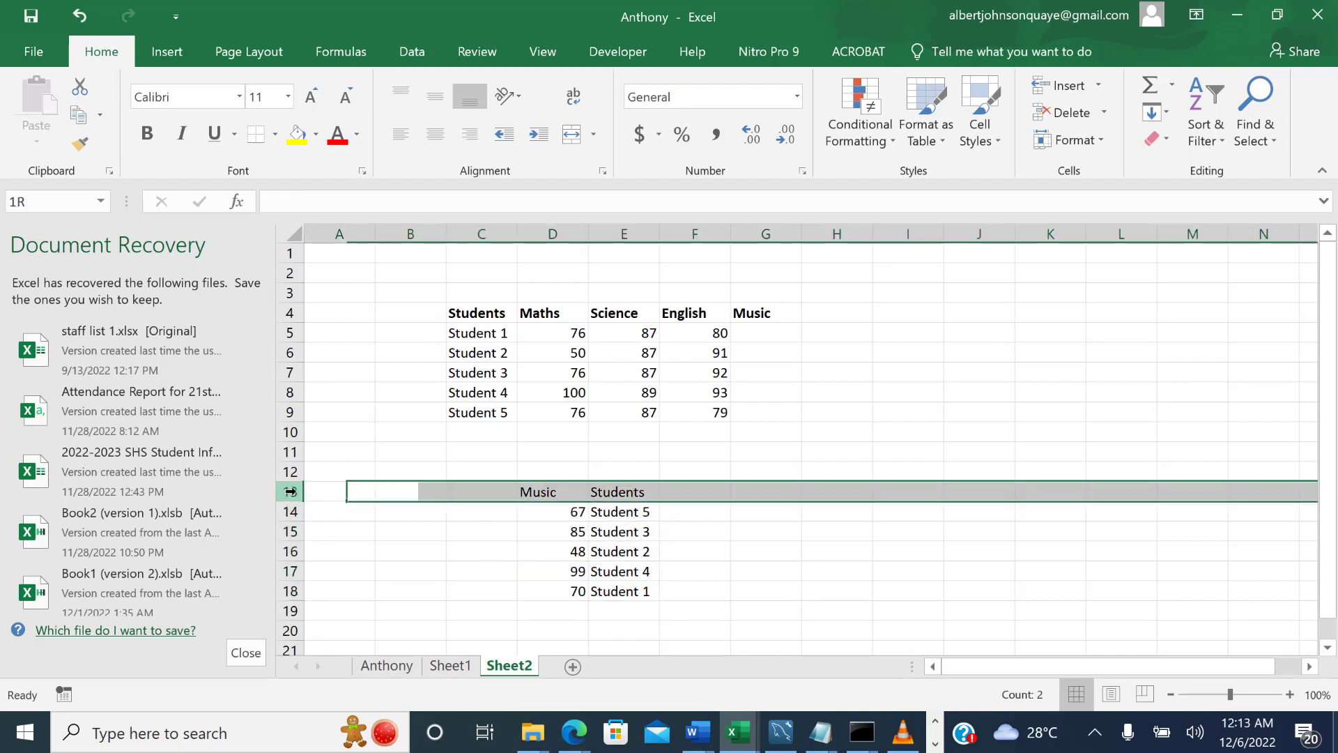
click(157, 138)
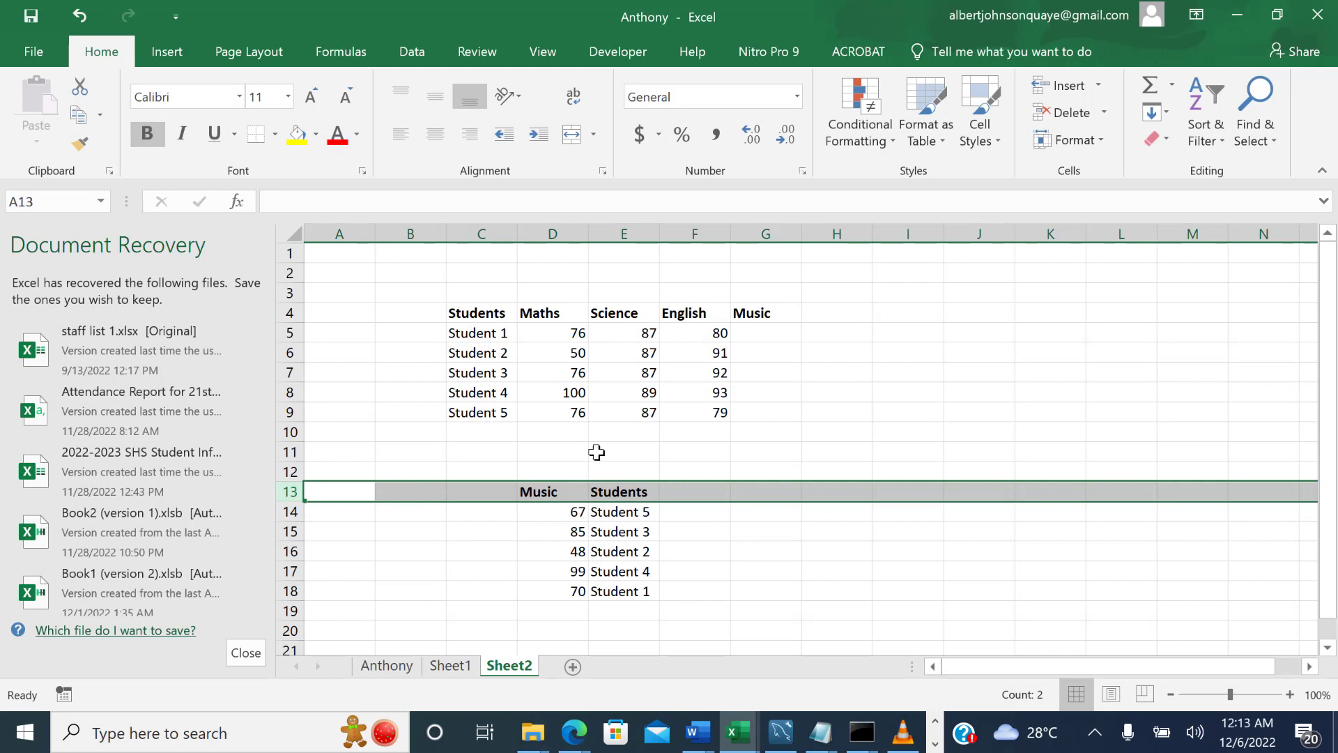
Examine the order in which the students are listed beside their Music marks in D13:E18.
click(634, 536)
drag(536, 511, 619, 591)
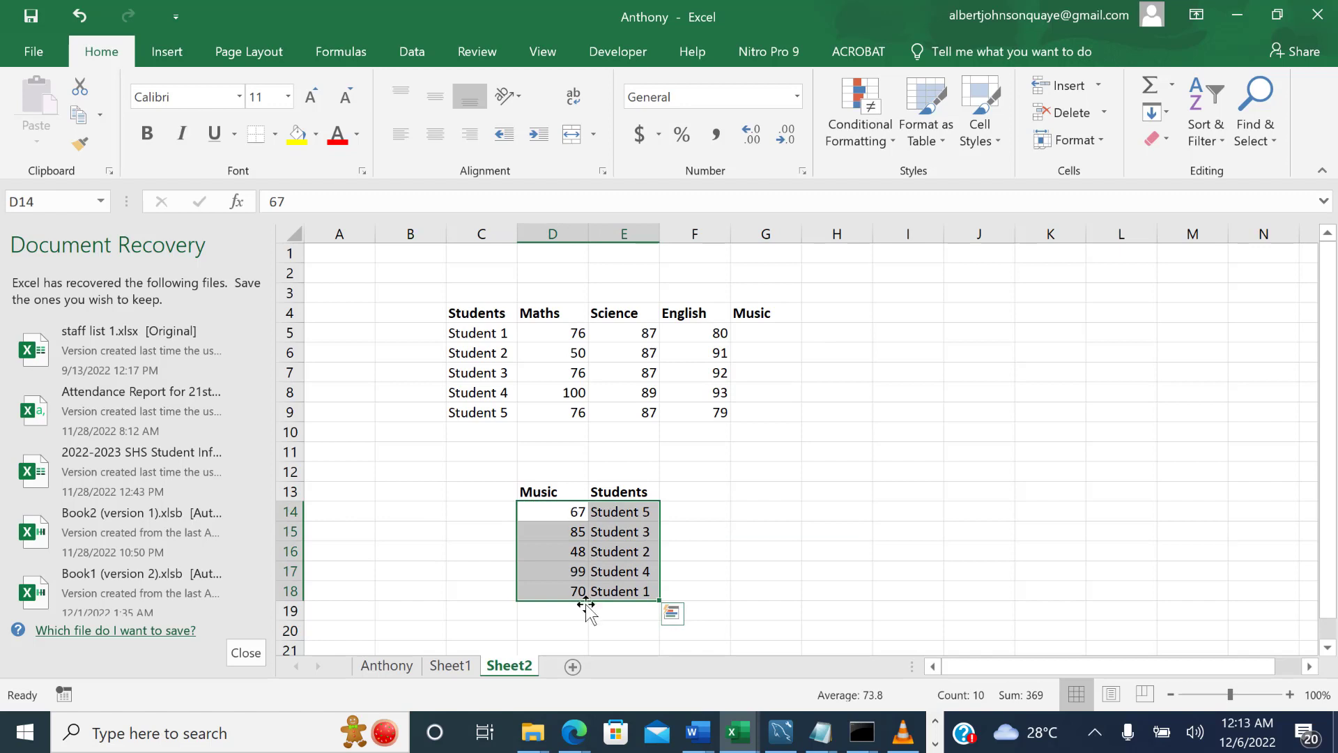
click(622, 536)
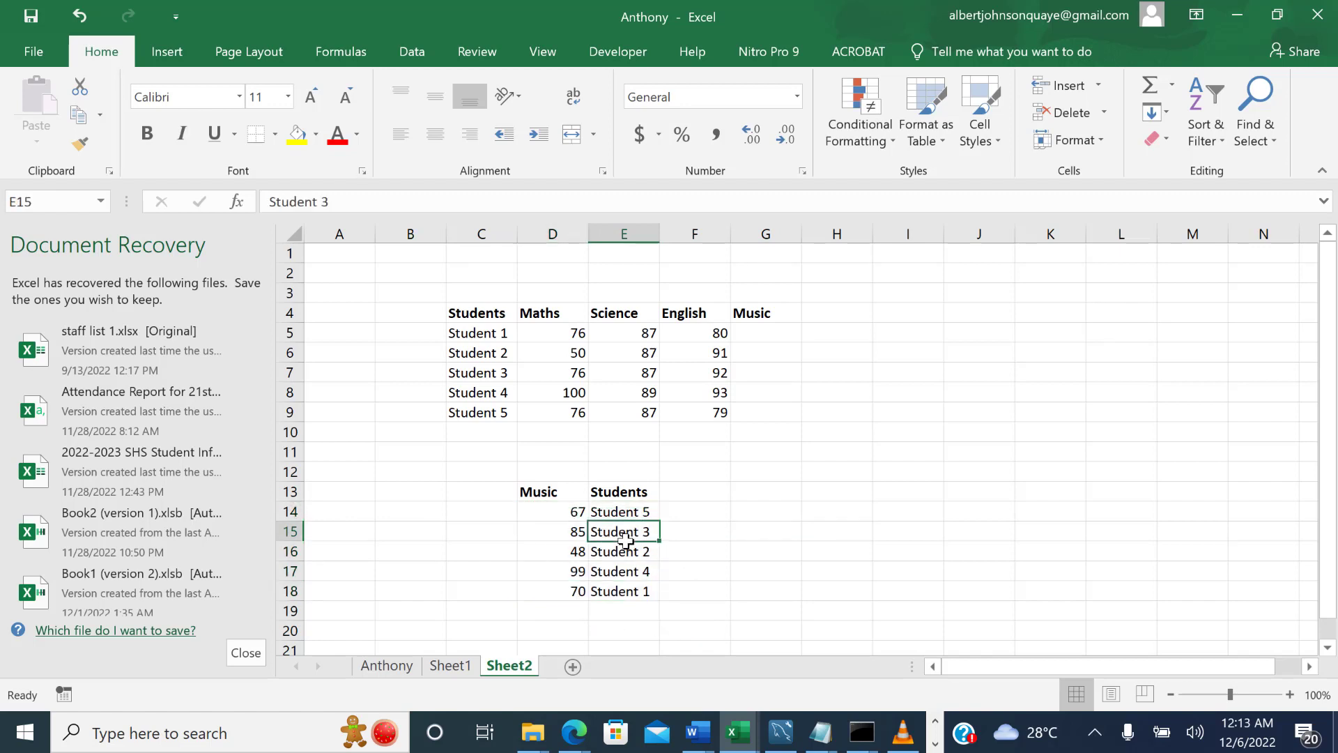
drag(624, 510, 629, 592)
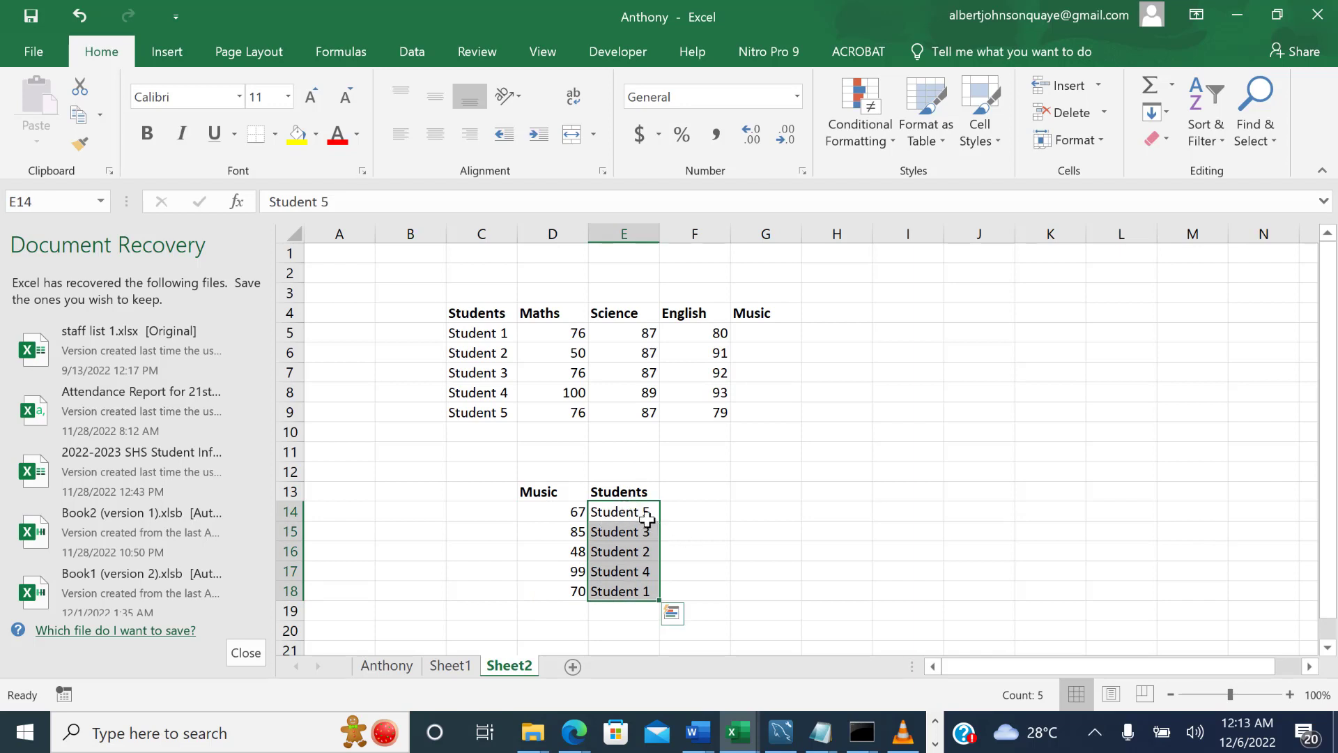
click(612, 535)
click(607, 554)
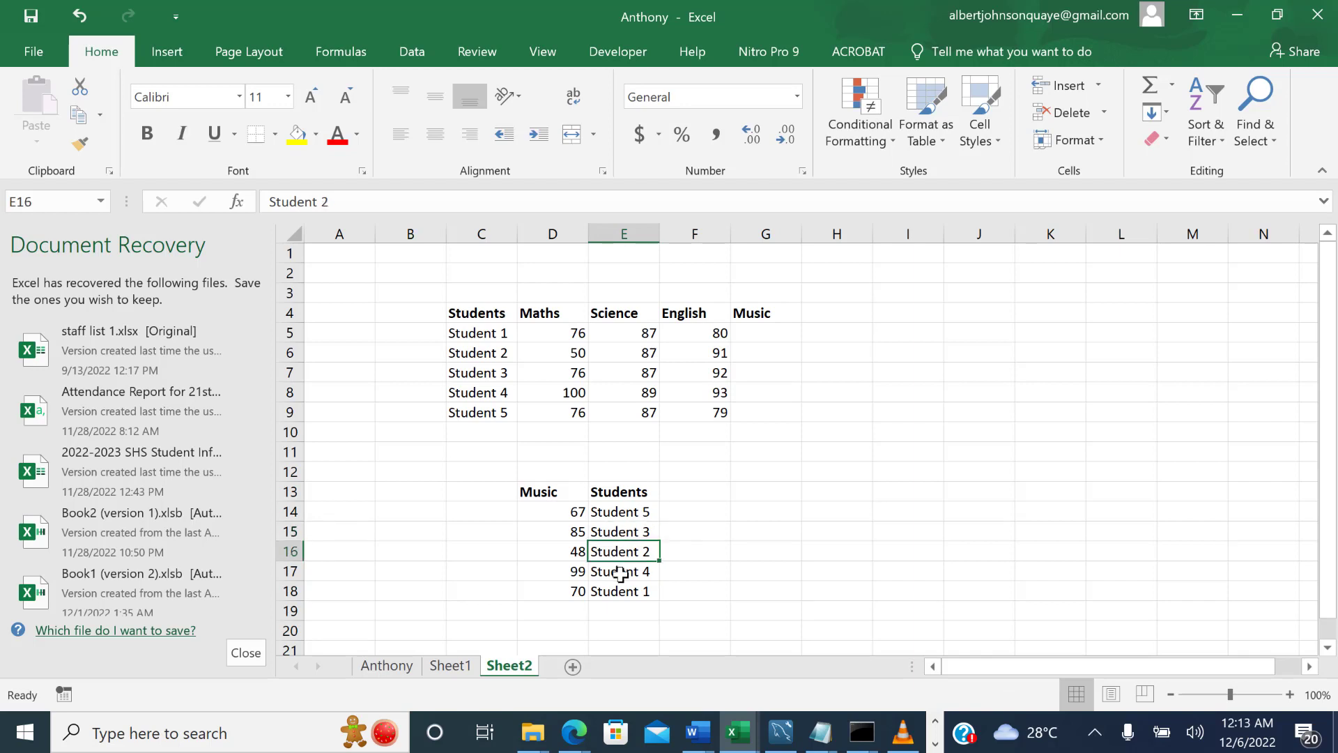
click(617, 572)
click(619, 593)
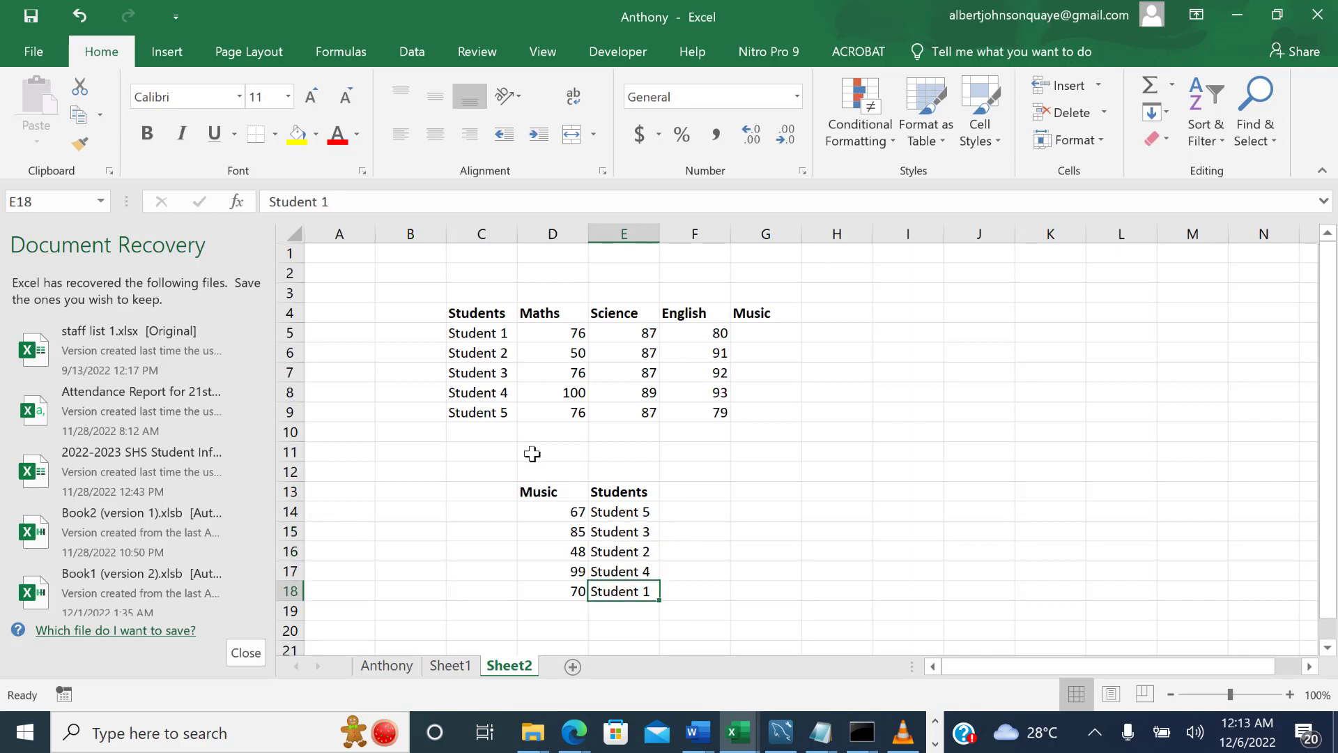
drag(541, 497, 633, 612)
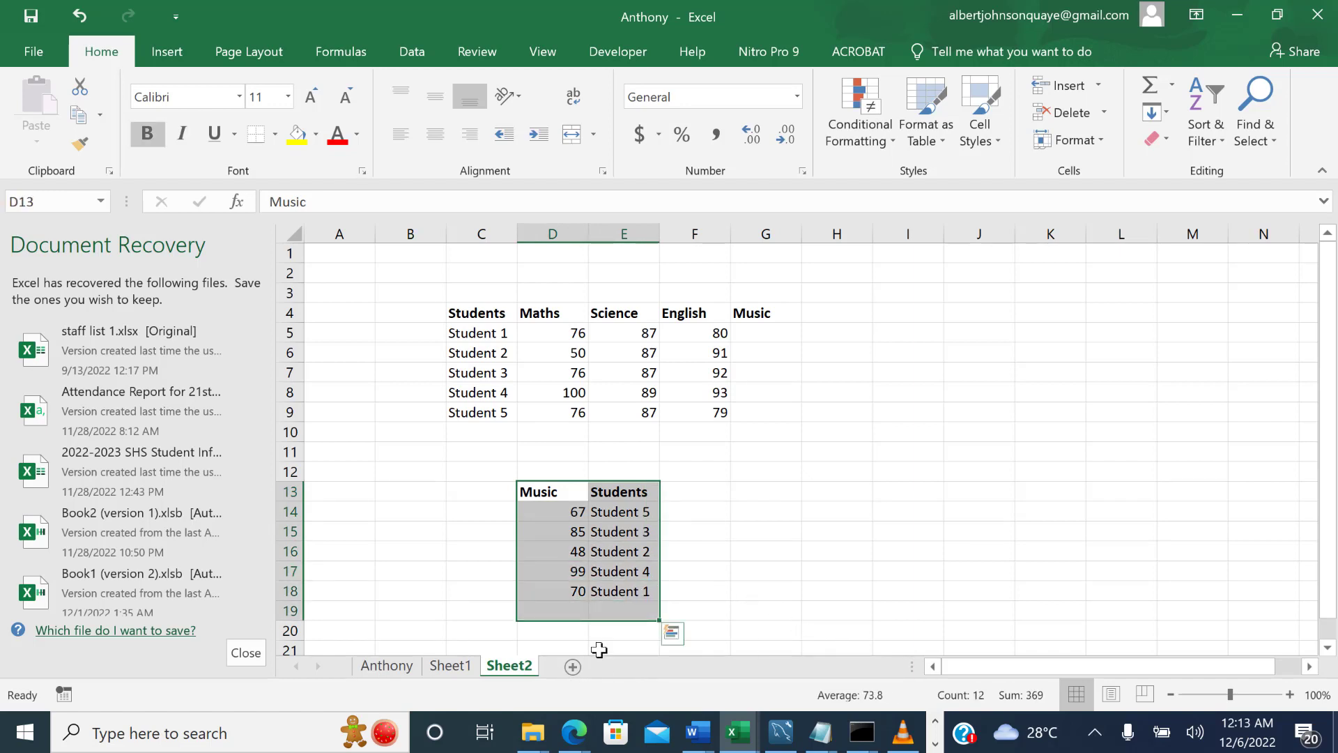
Compare the main marks table and its Music column in C4:G9 with the separate Music list in D13:E18.
click(447, 338)
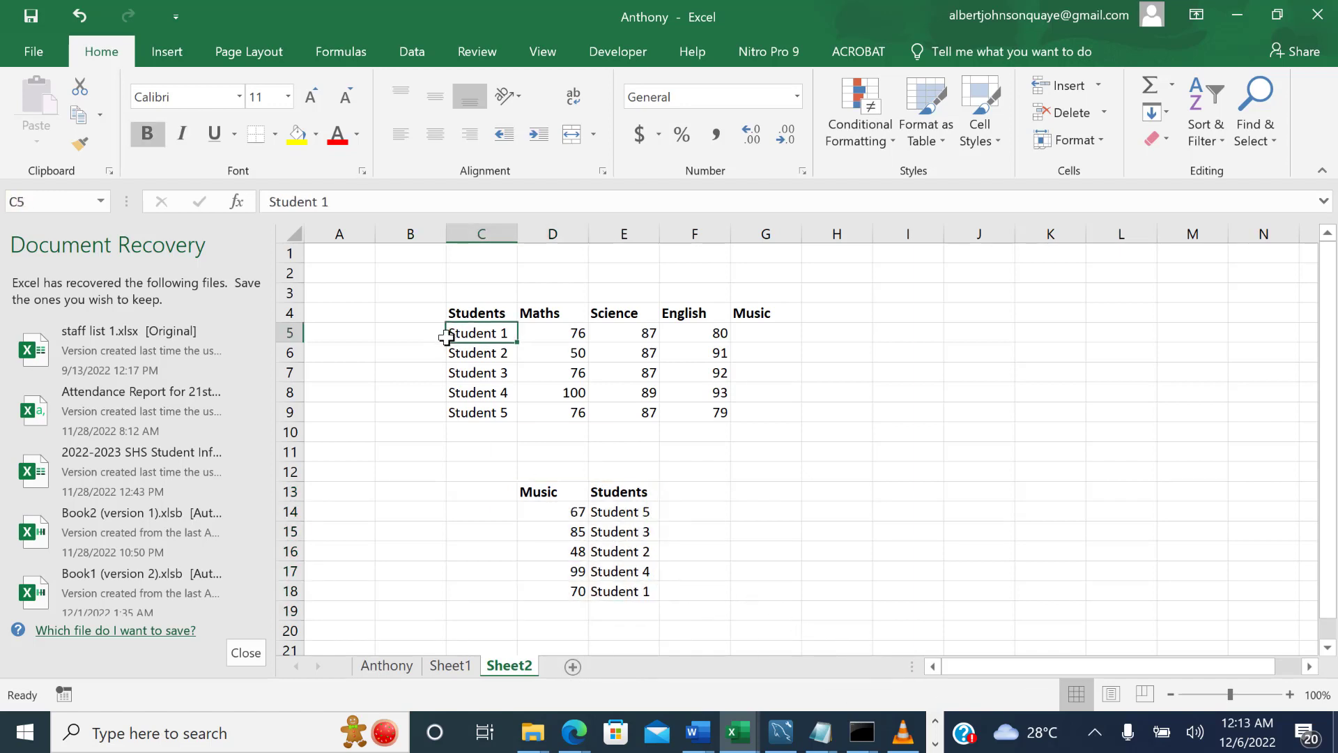
drag(468, 315, 718, 414)
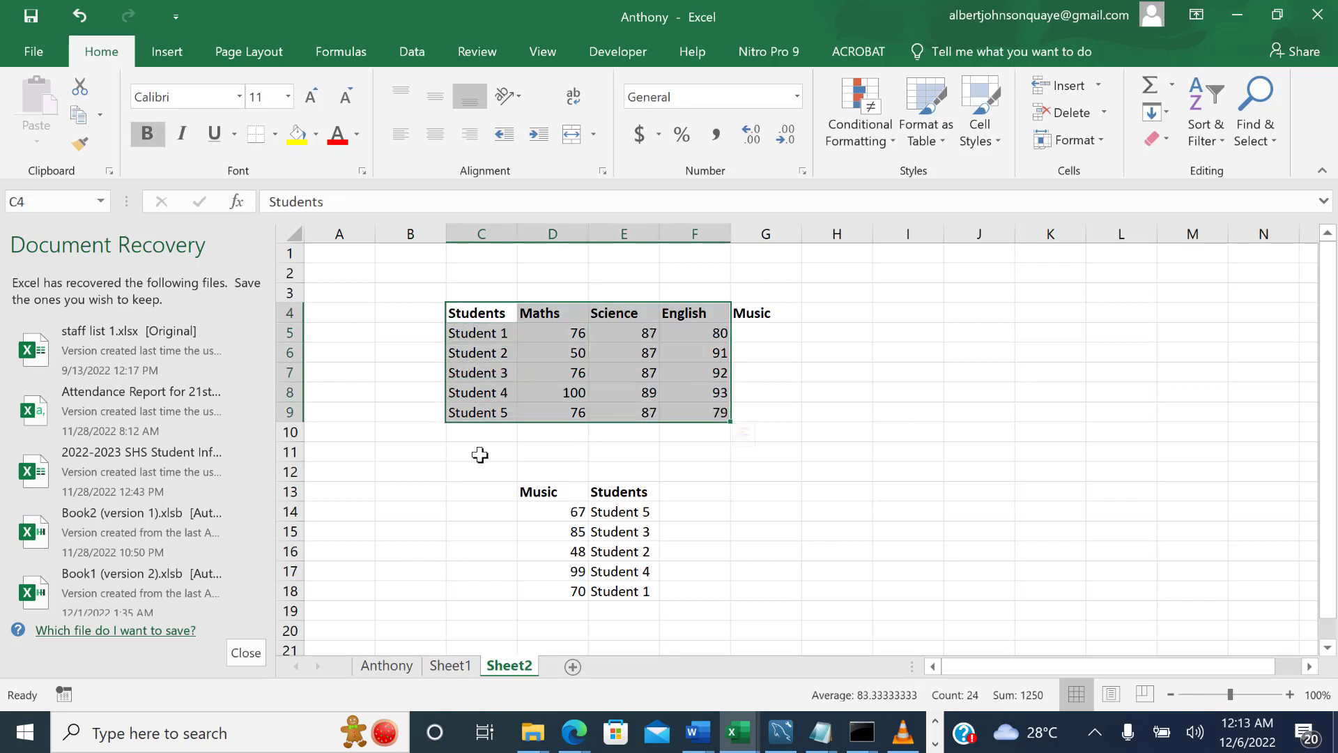
click(606, 387)
click(550, 312)
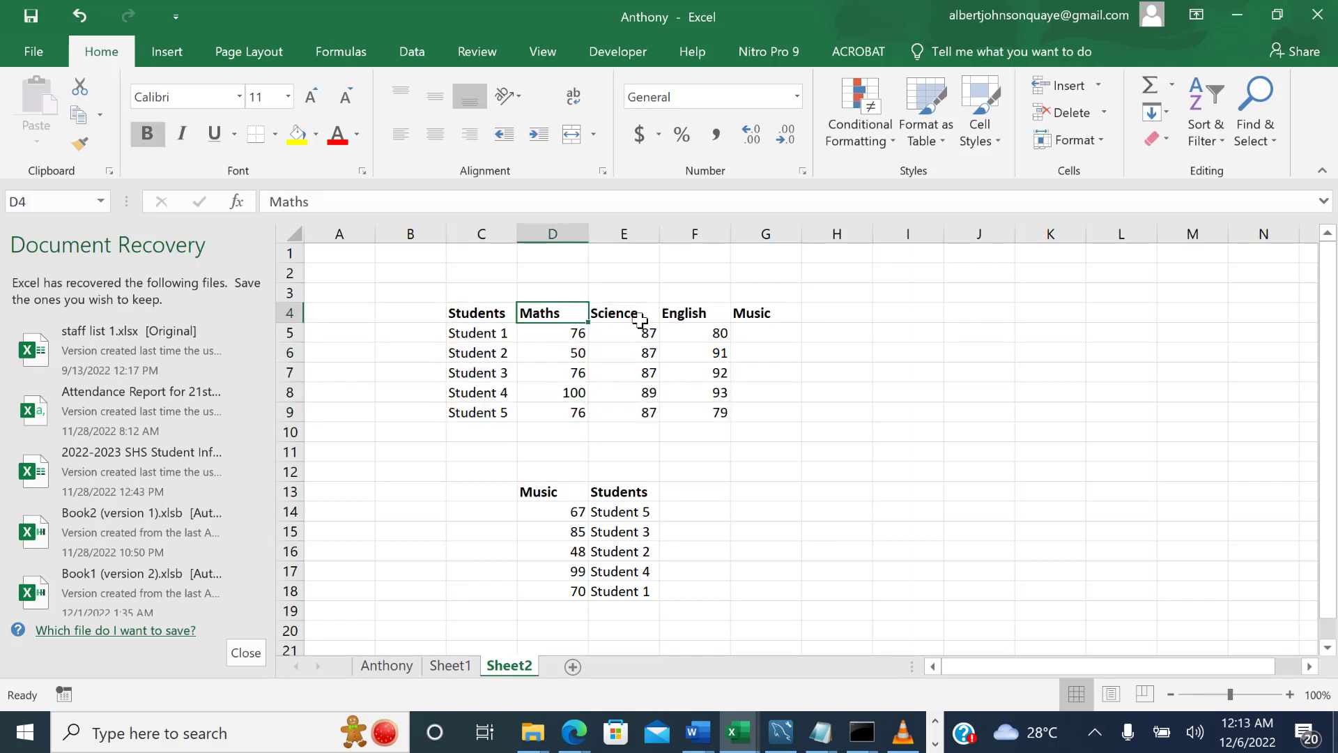
click(616, 467)
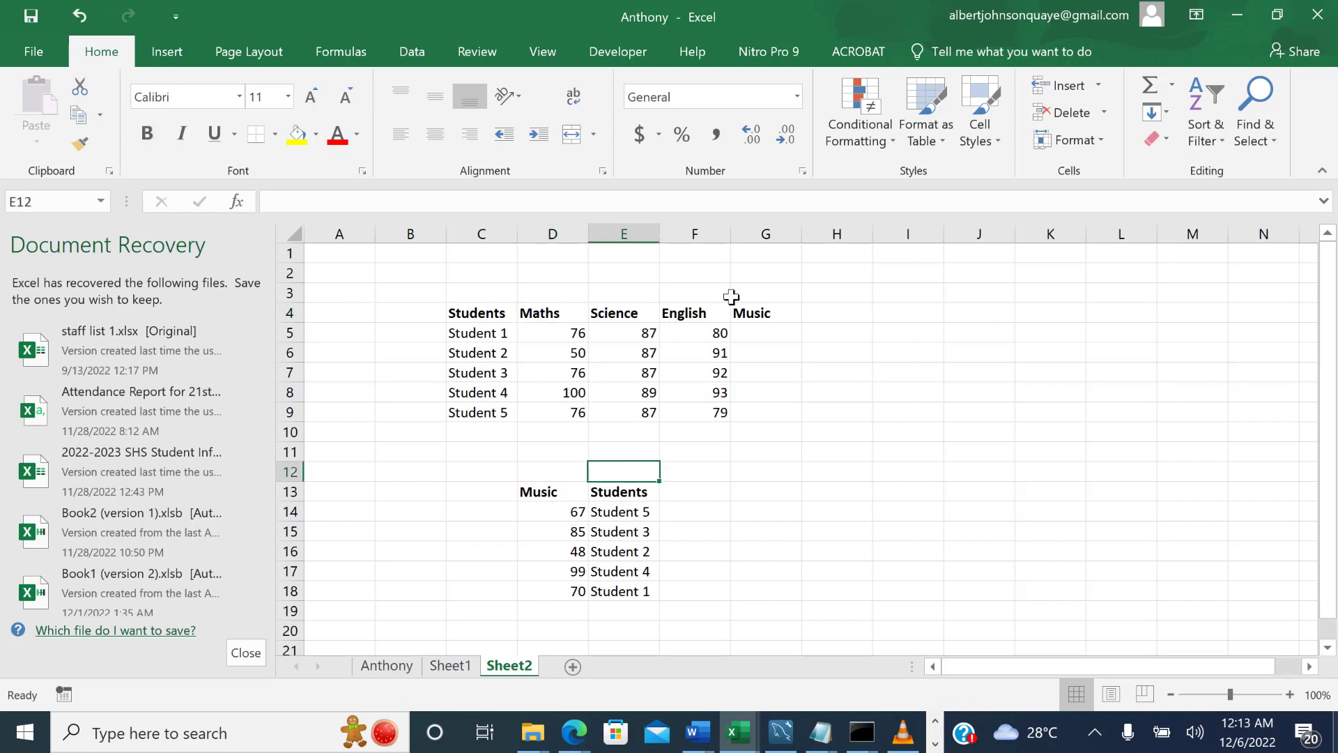
click(754, 314)
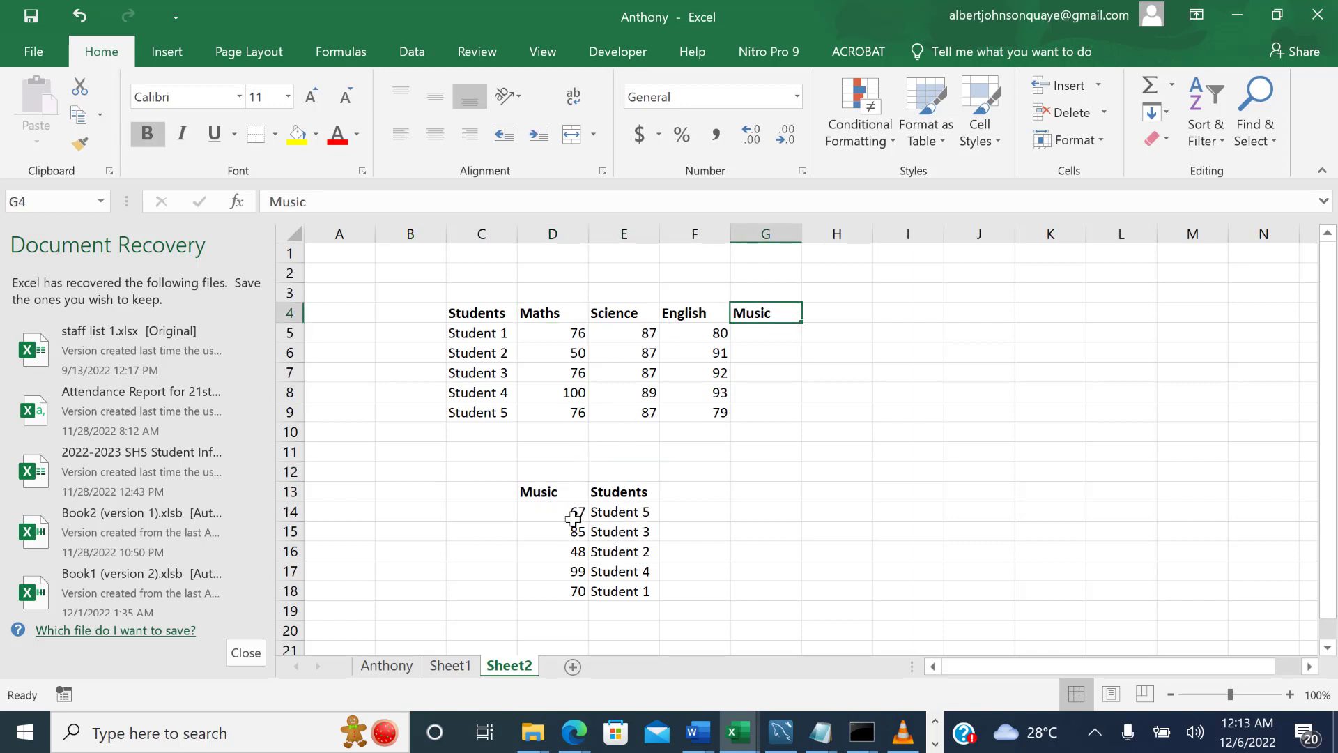
drag(511, 488, 649, 611)
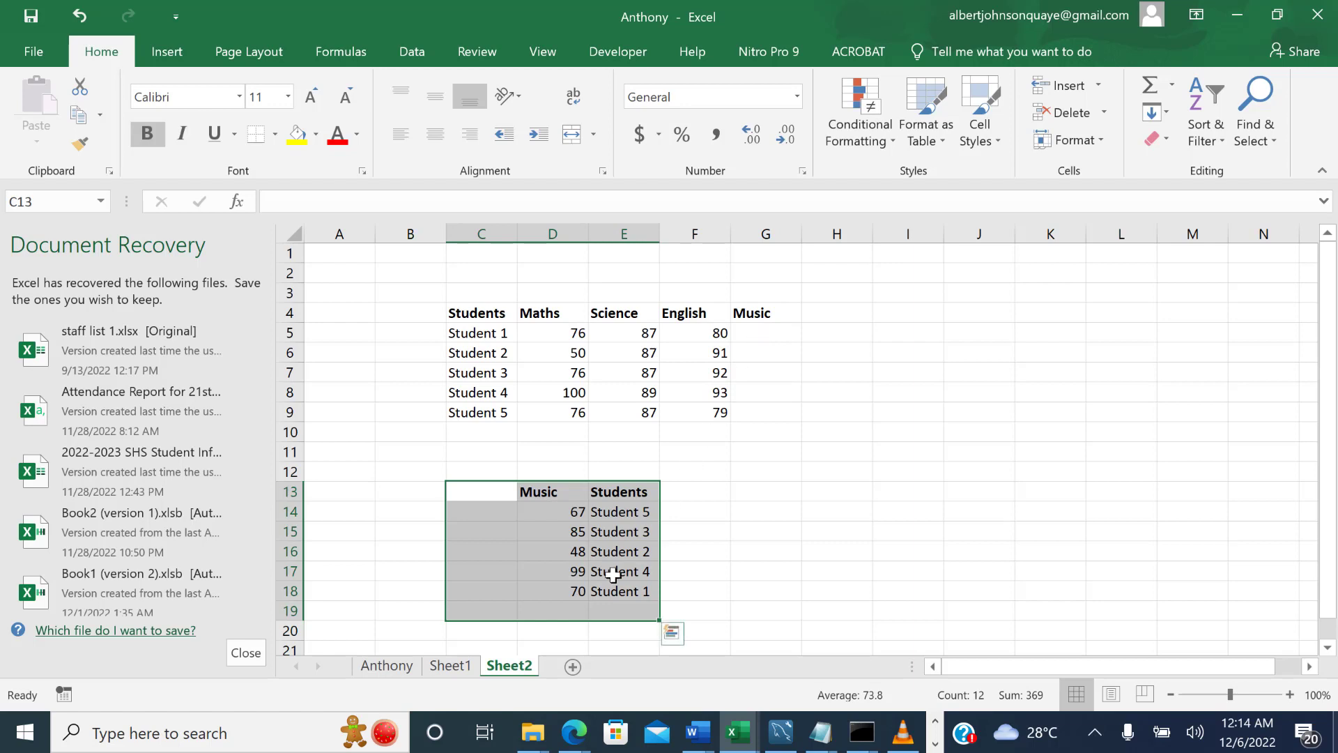
drag(575, 513, 576, 591)
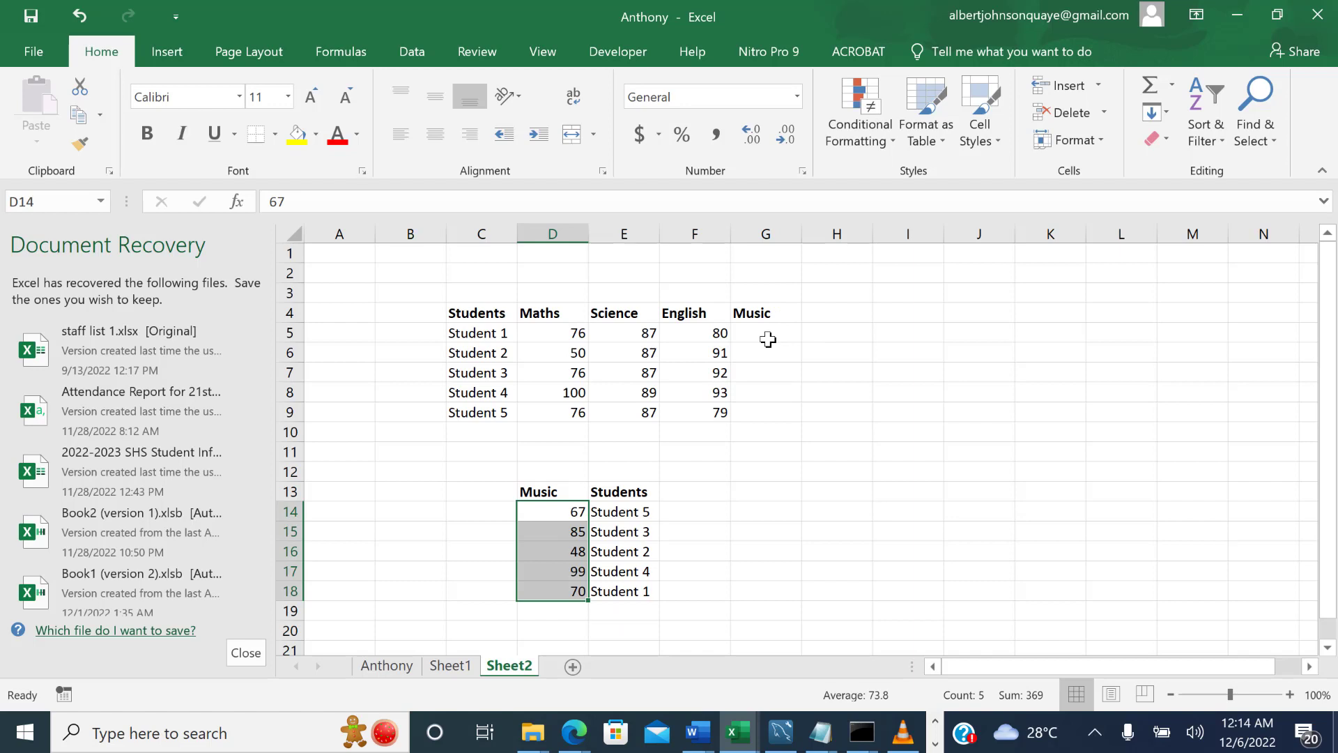
click(767, 340)
click(576, 549)
click(622, 496)
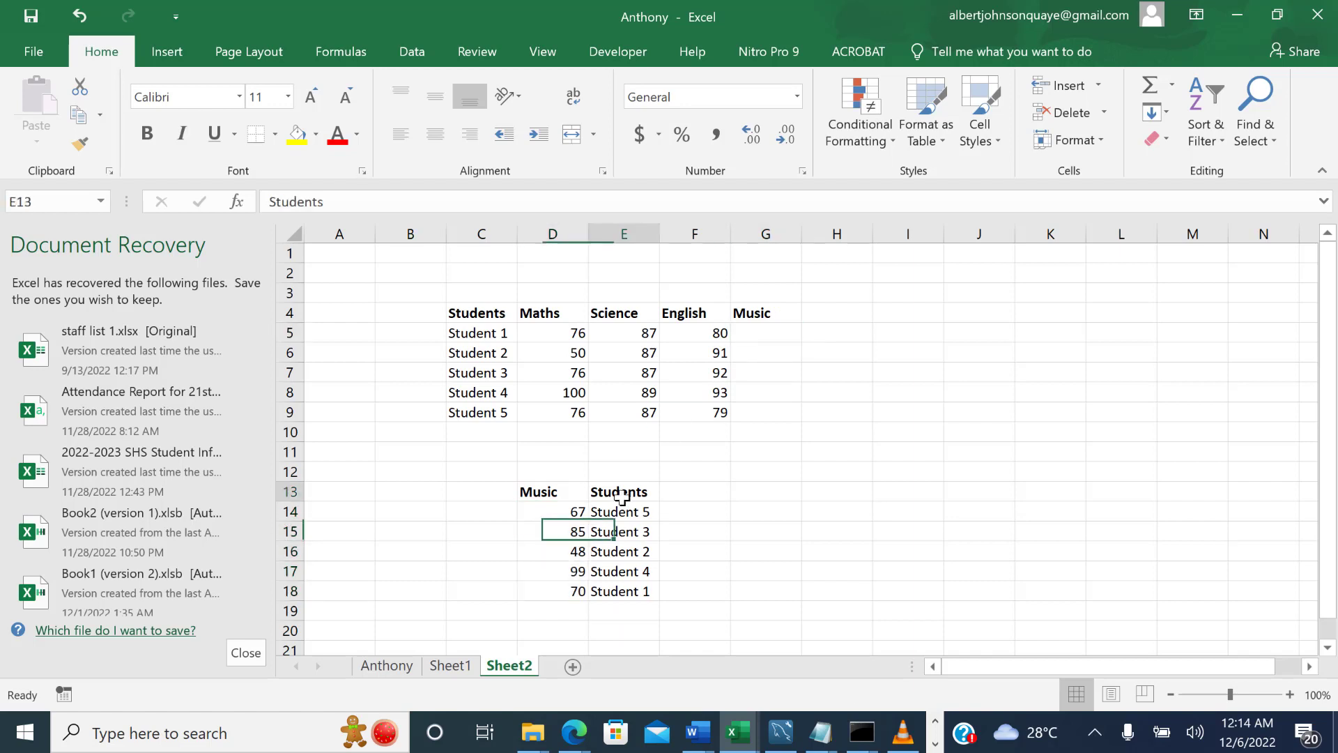
Start an INDEX formula in Student 1's Music cell G5 with D14:E18 as the array.
click(764, 332)
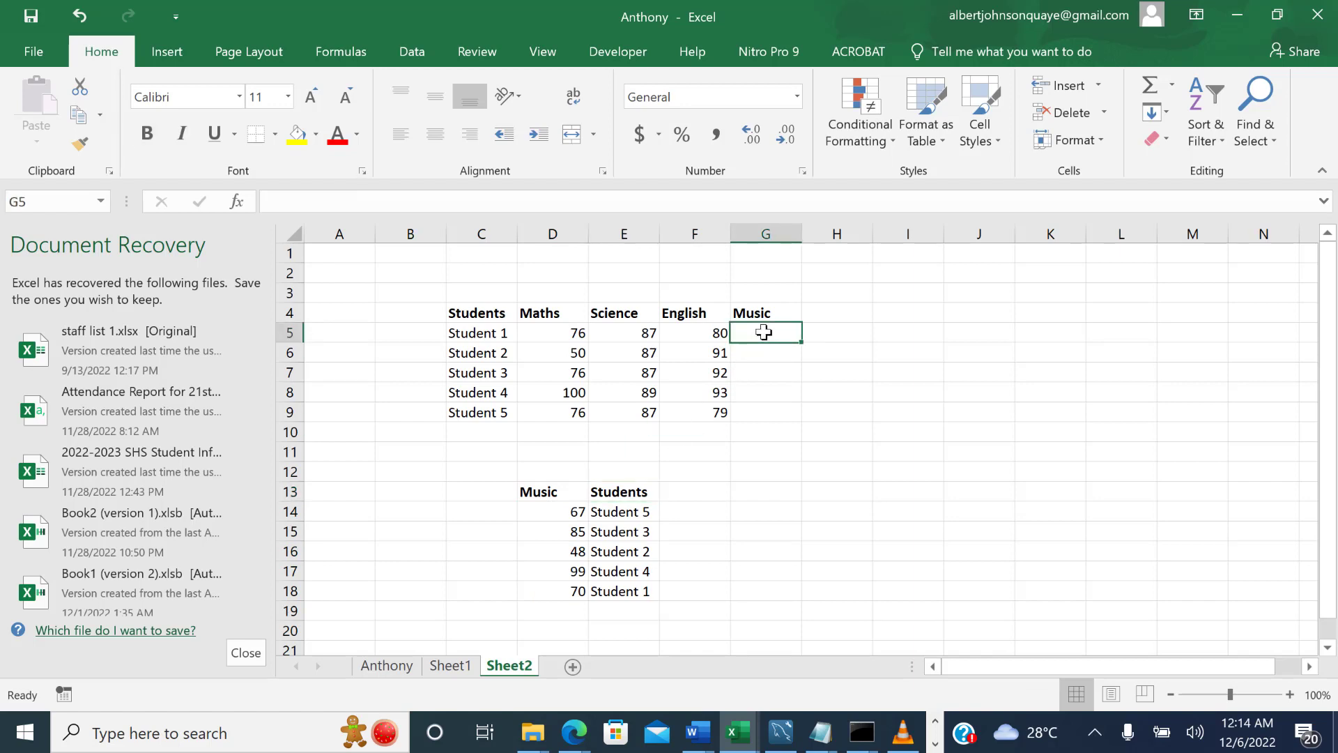
text(=in)
key(Tab)
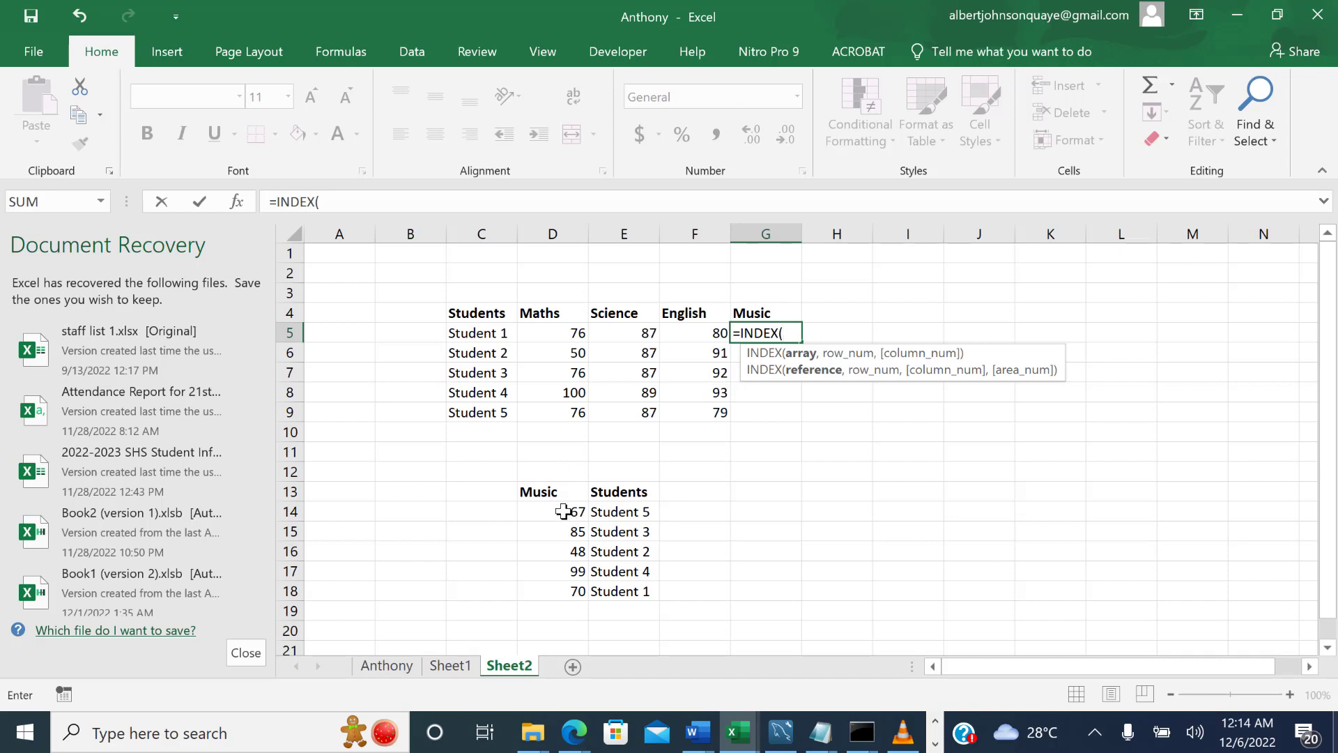
drag(563, 511, 623, 593)
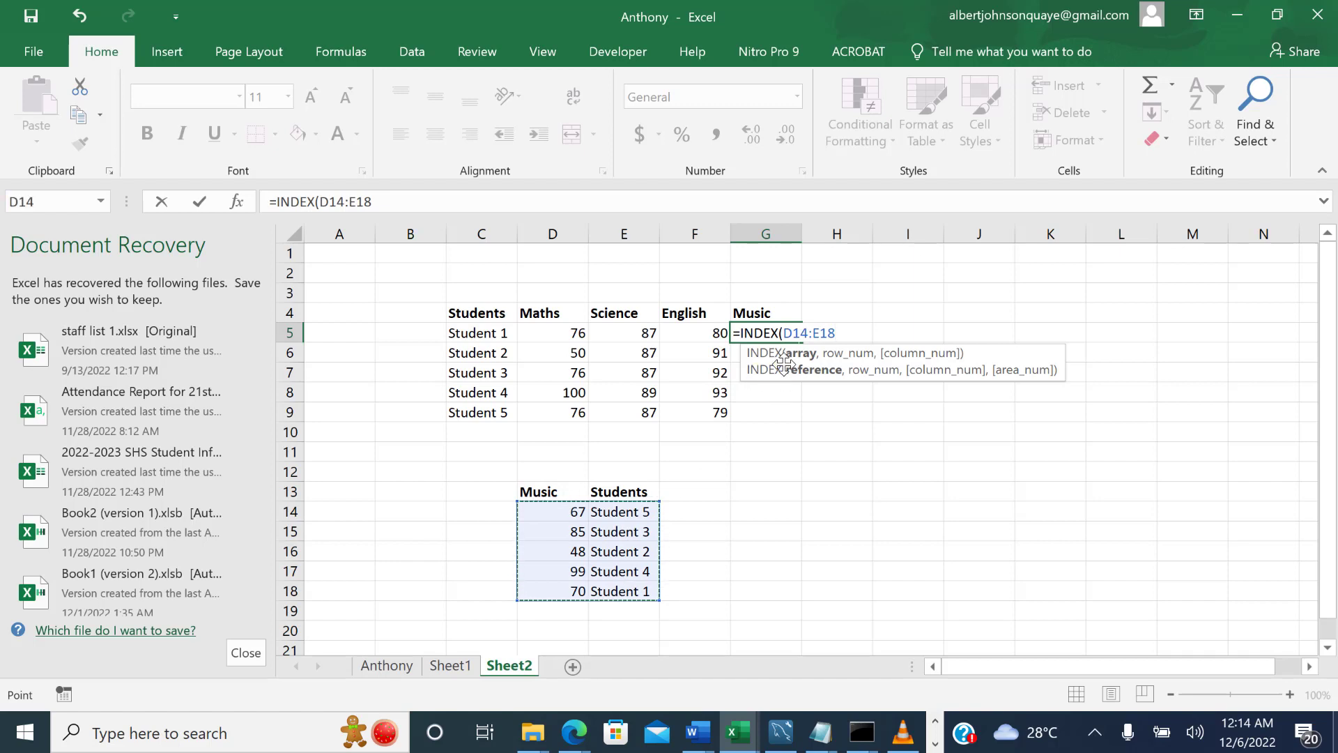
text(,matc)
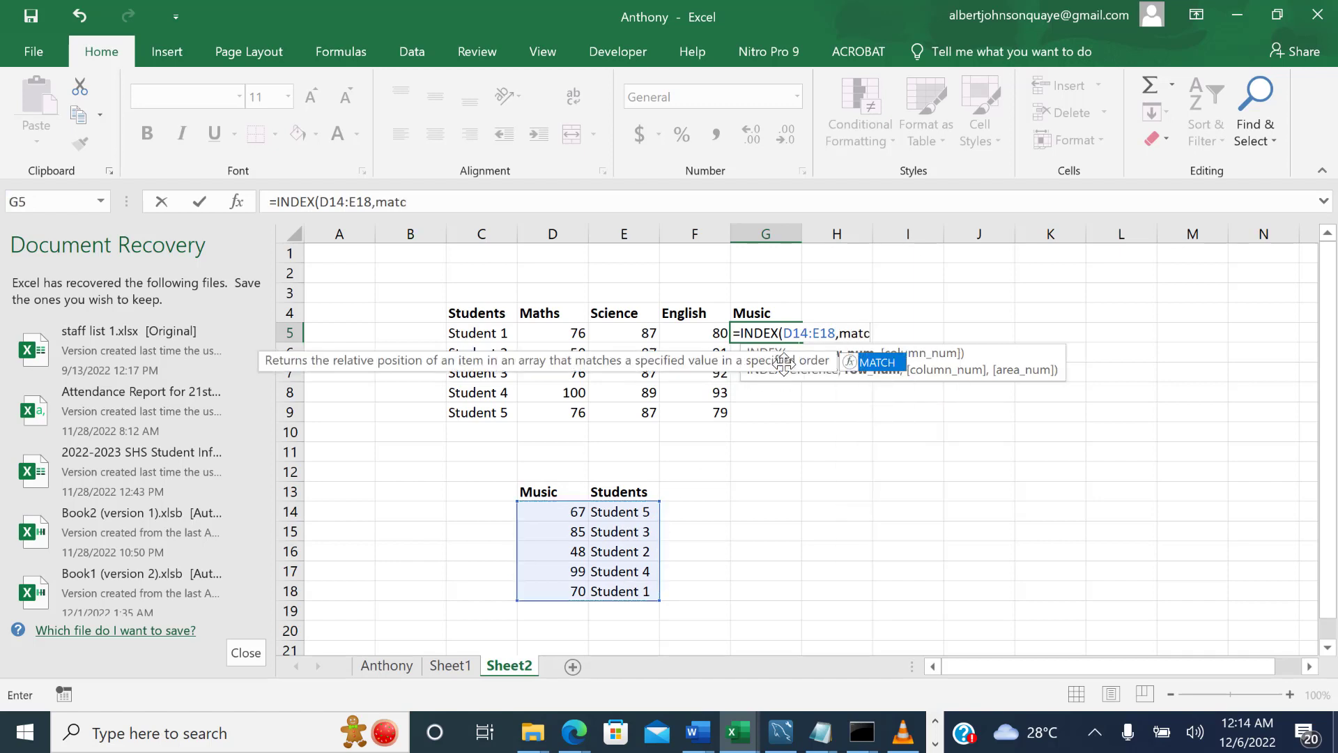
Nest MATCH(C5,E14:E18,0) as the row number of the INDEX formula, using an exact match.
key(Tab)
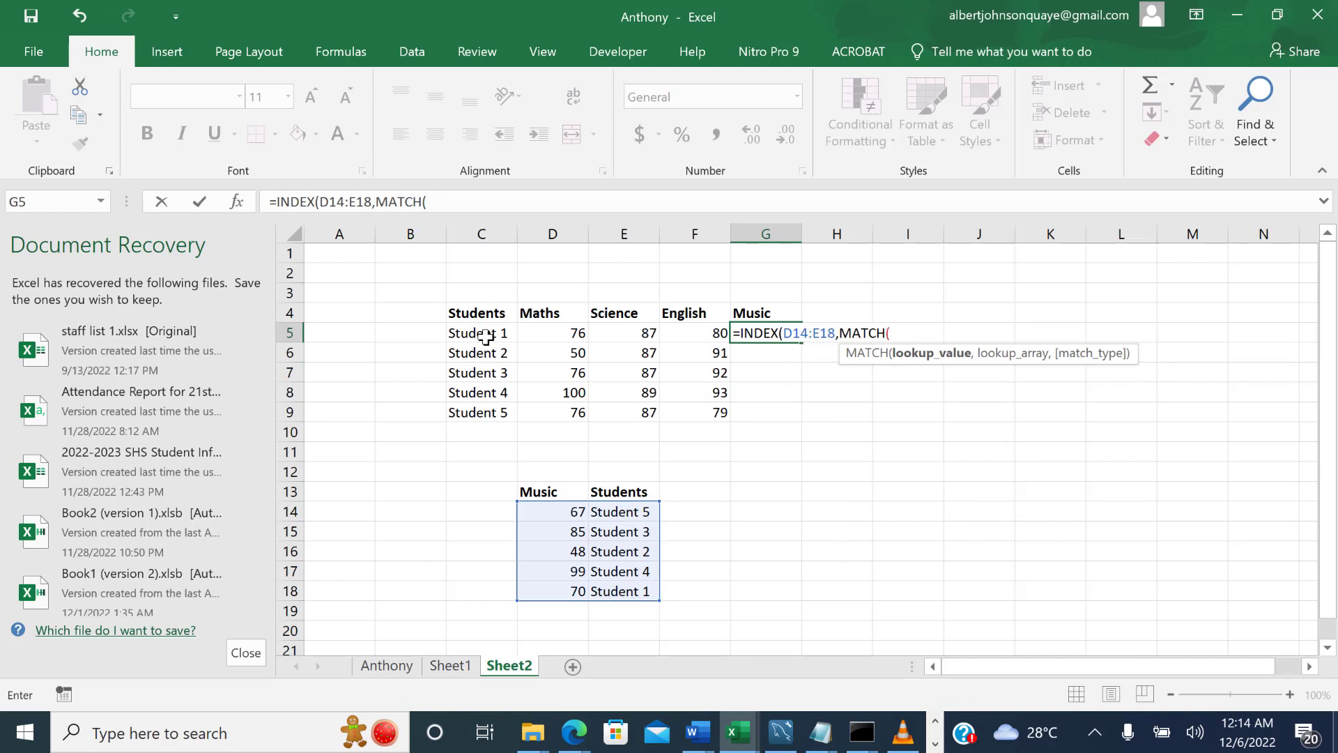
click(486, 337)
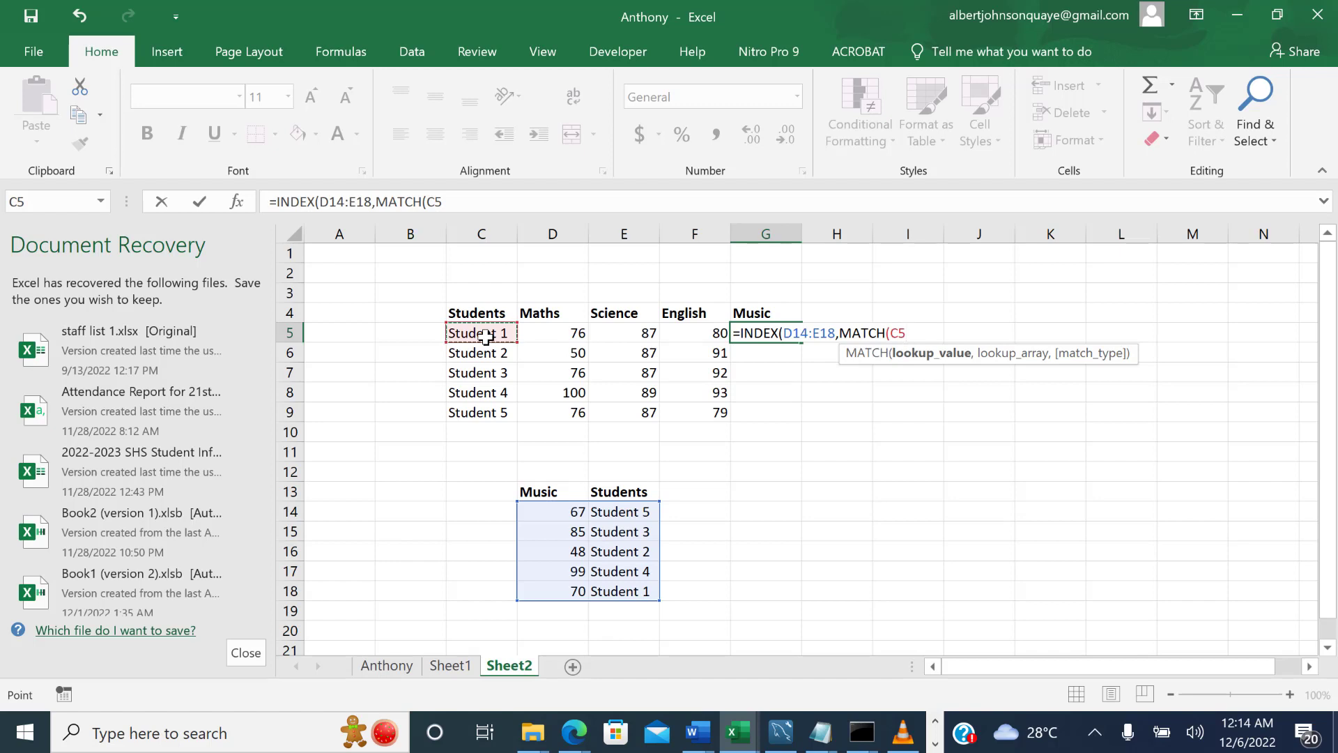
text(,)
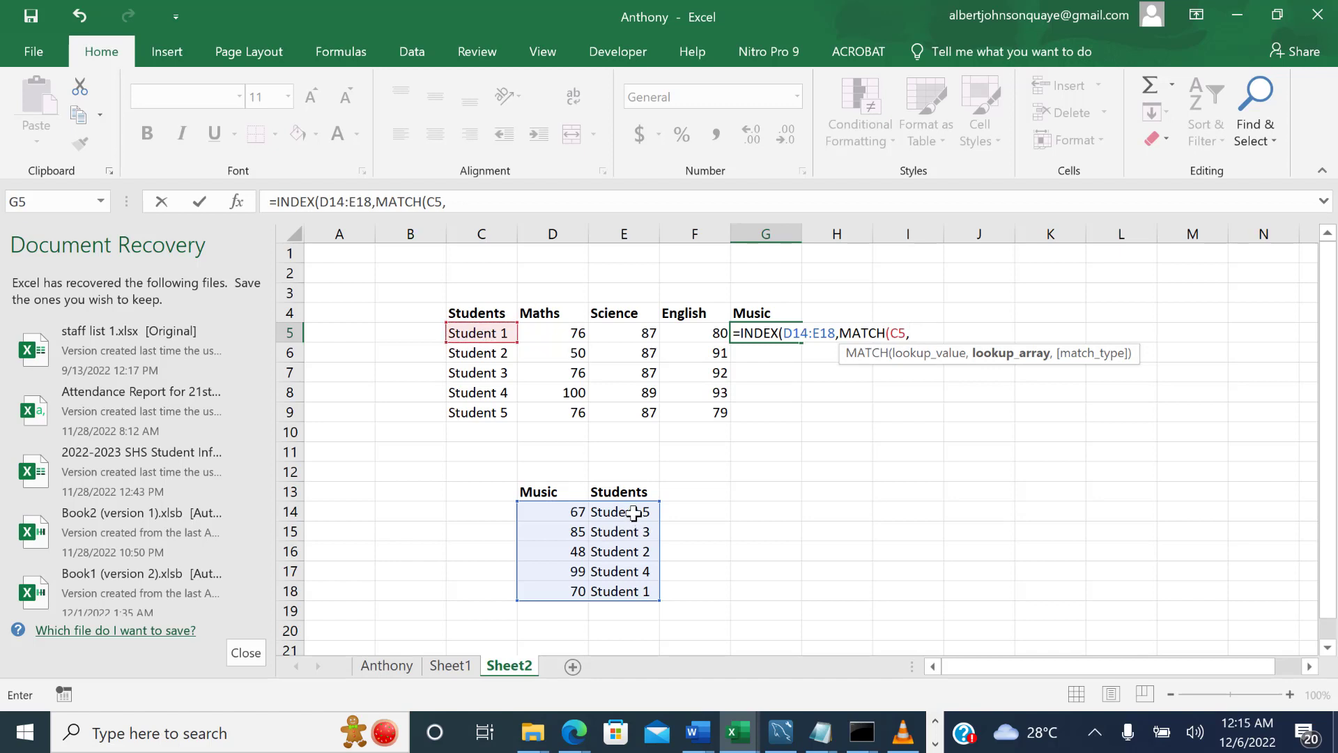
drag(633, 513, 631, 590)
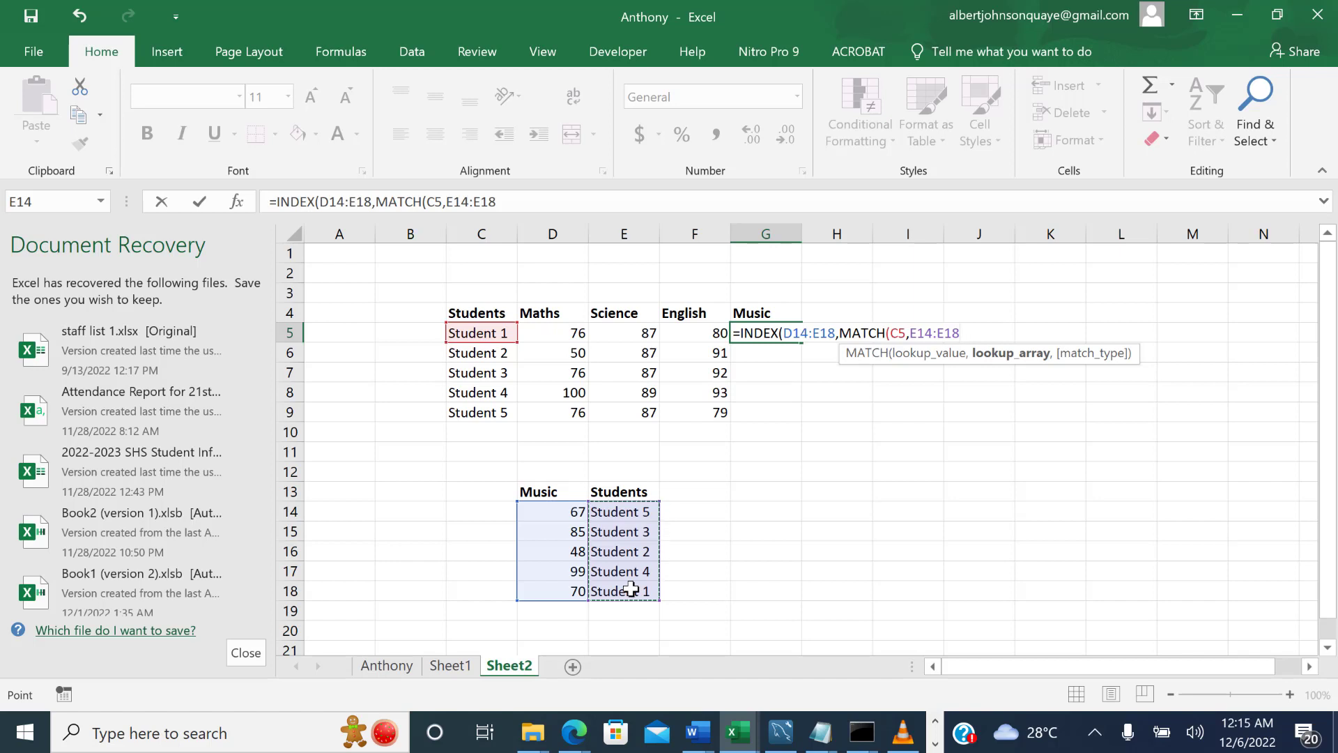
text(,)
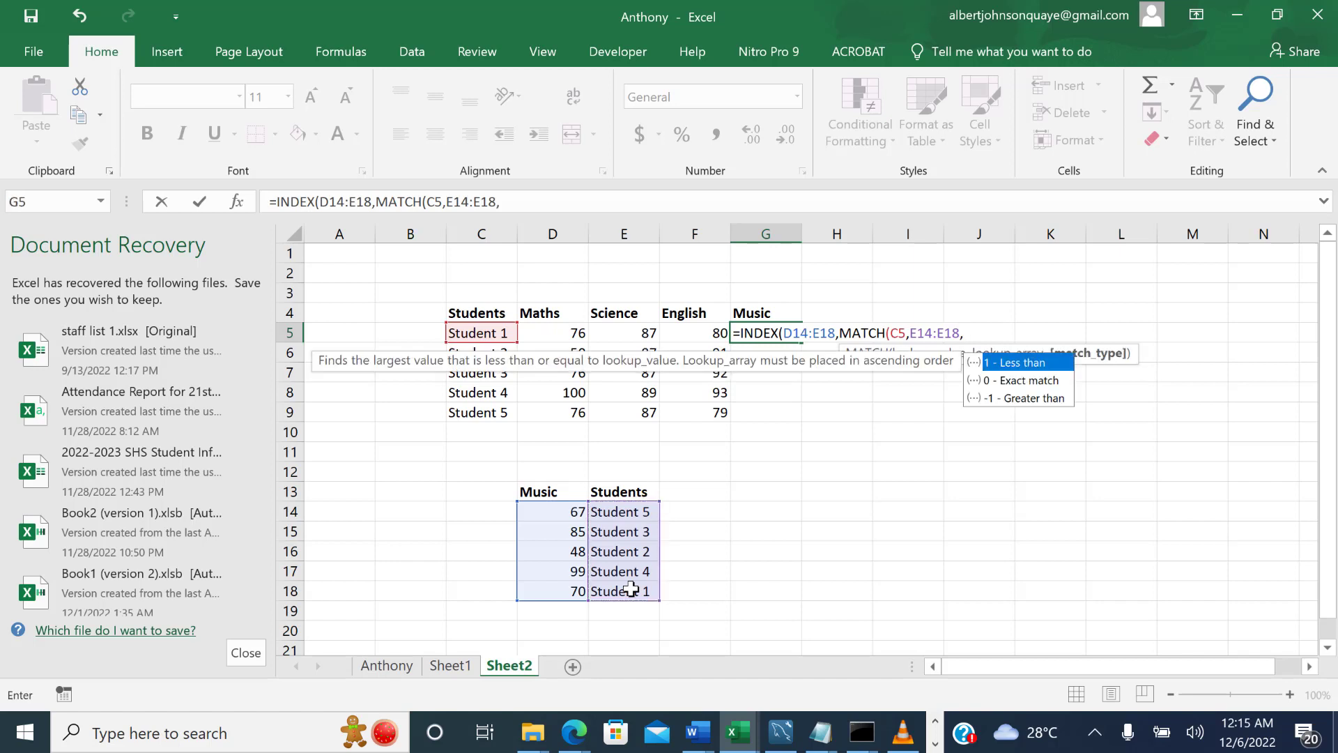
click(1031, 384)
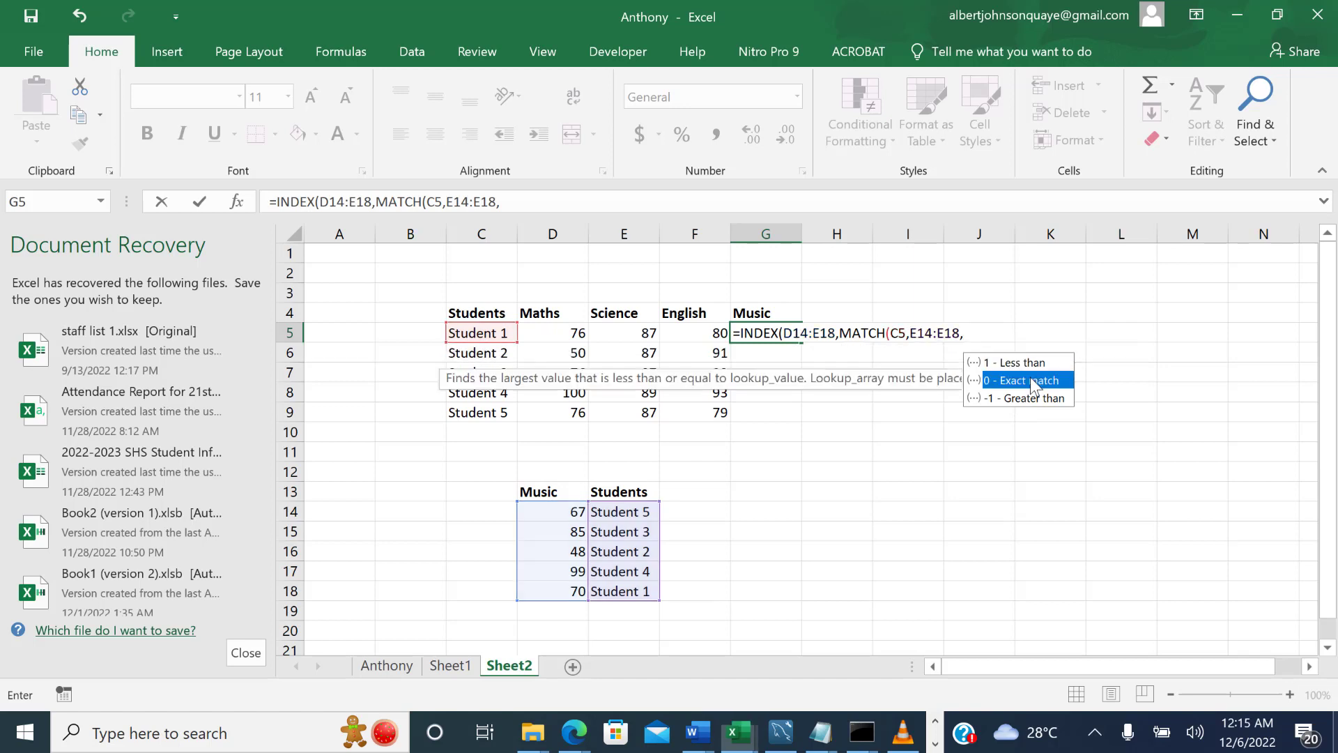
double_click(1031, 382)
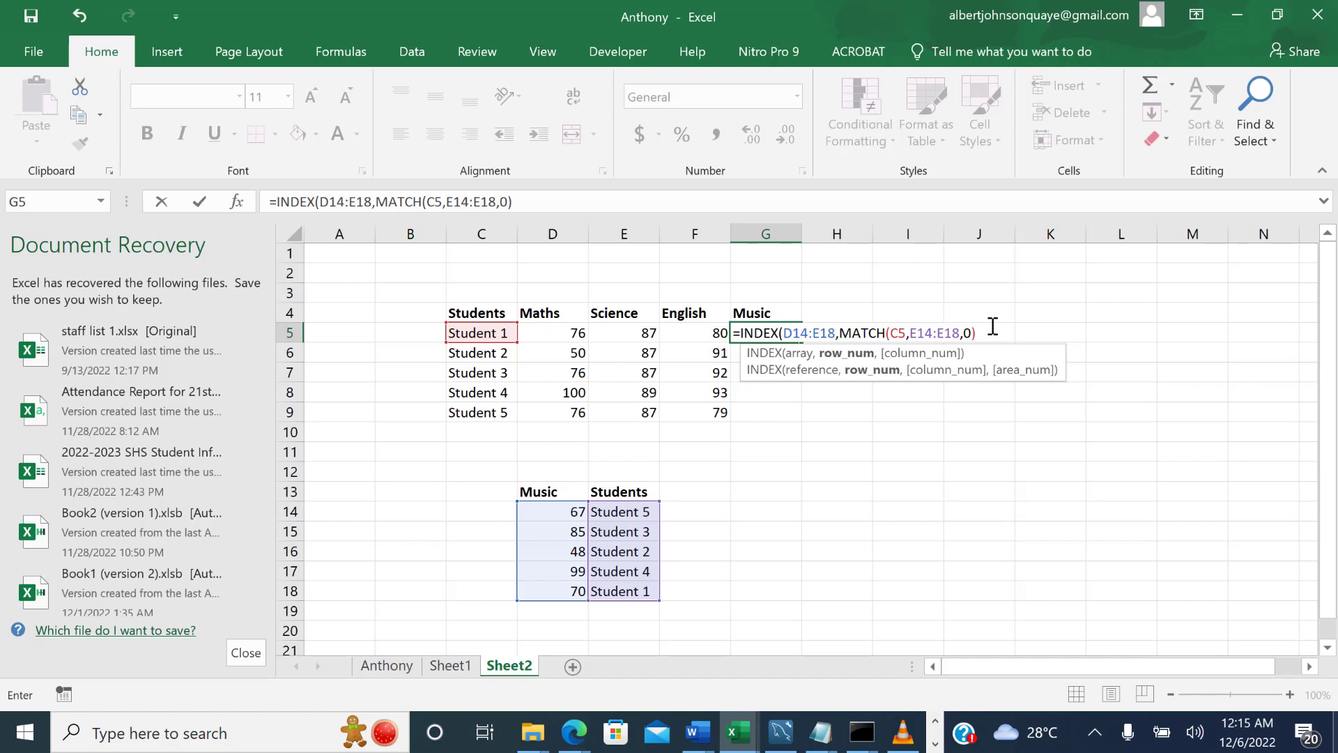
Set the column number to 1 and complete G5 as =INDEX(D14:E18,MATCH(C5,E14:E18,0),1).
text(,)
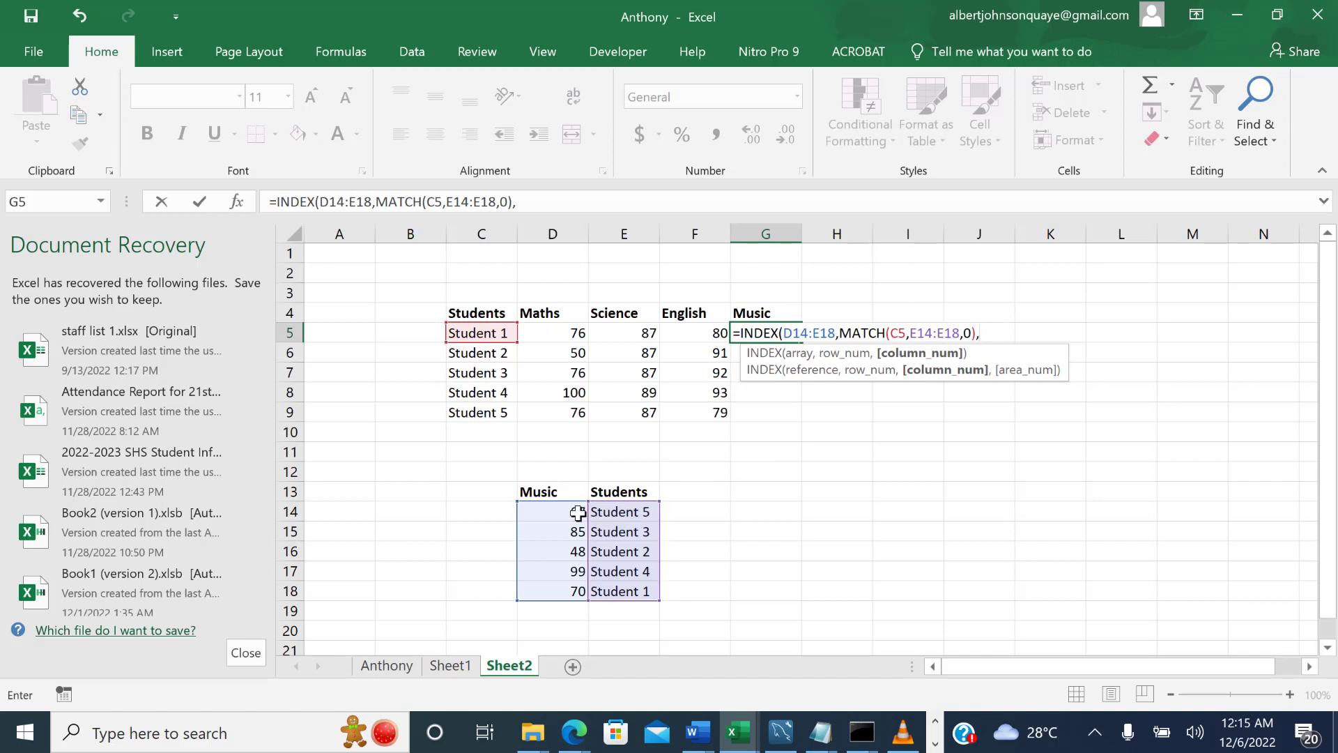
mouse_move(578, 512)
mouse_down()
mouse_move(576, 592)
mouse_move(576, 515)
mouse_up()
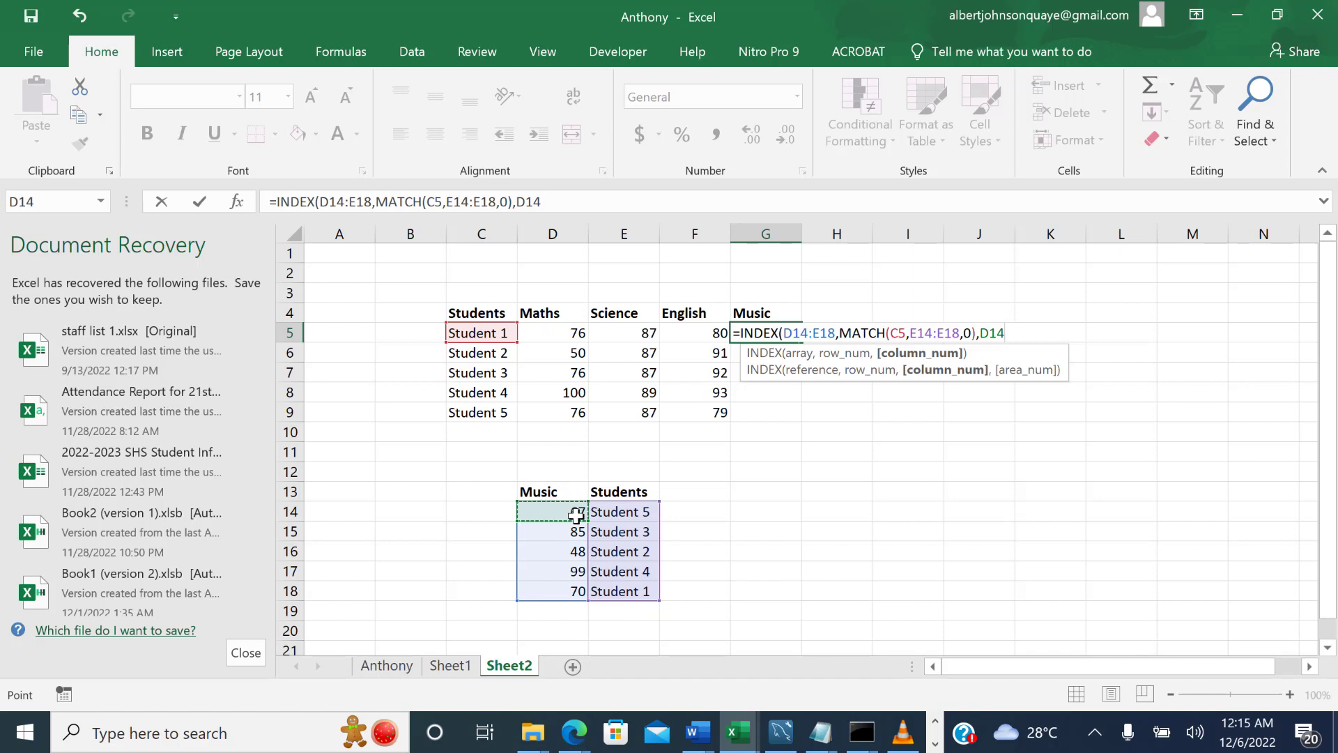
key(BackSpace)
key(BackSpace)
key(BackSpace)
text(1)
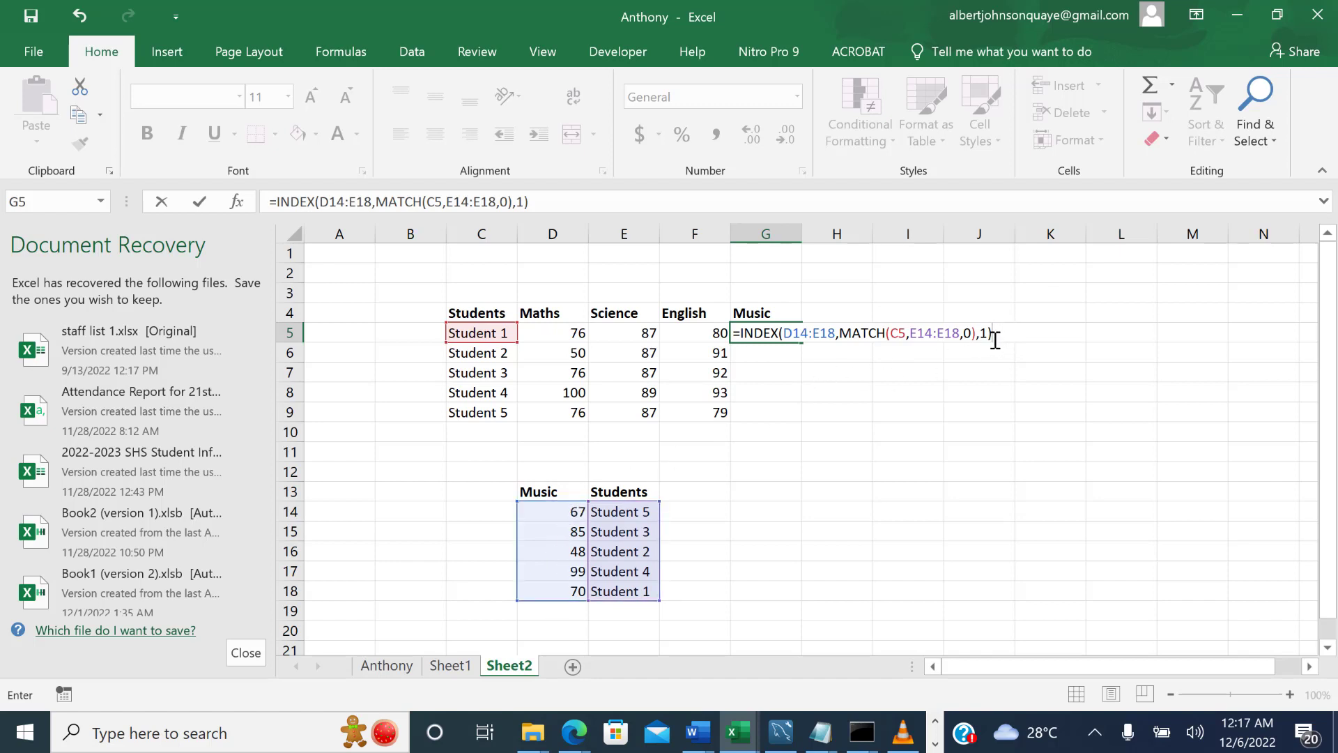
key(Return)
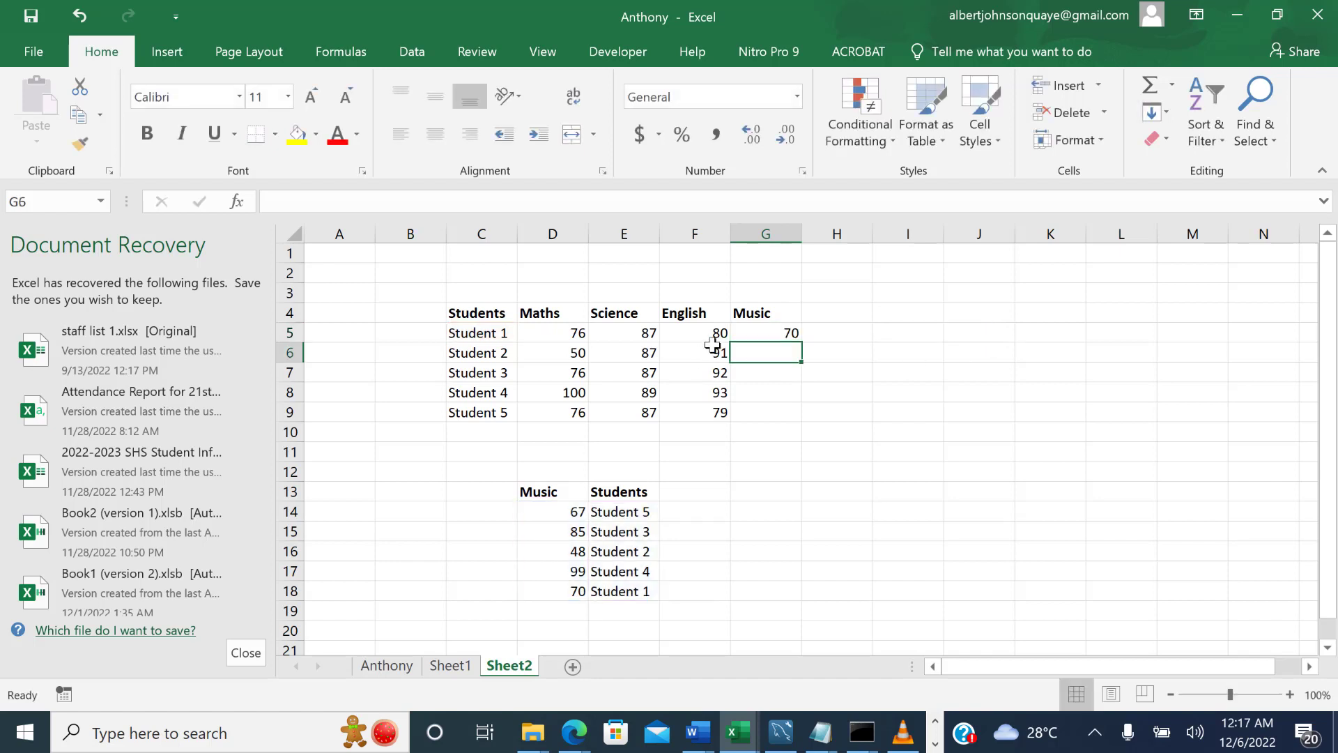
Fill the Music formula from G5 down to Student 2's cell G6.
click(785, 331)
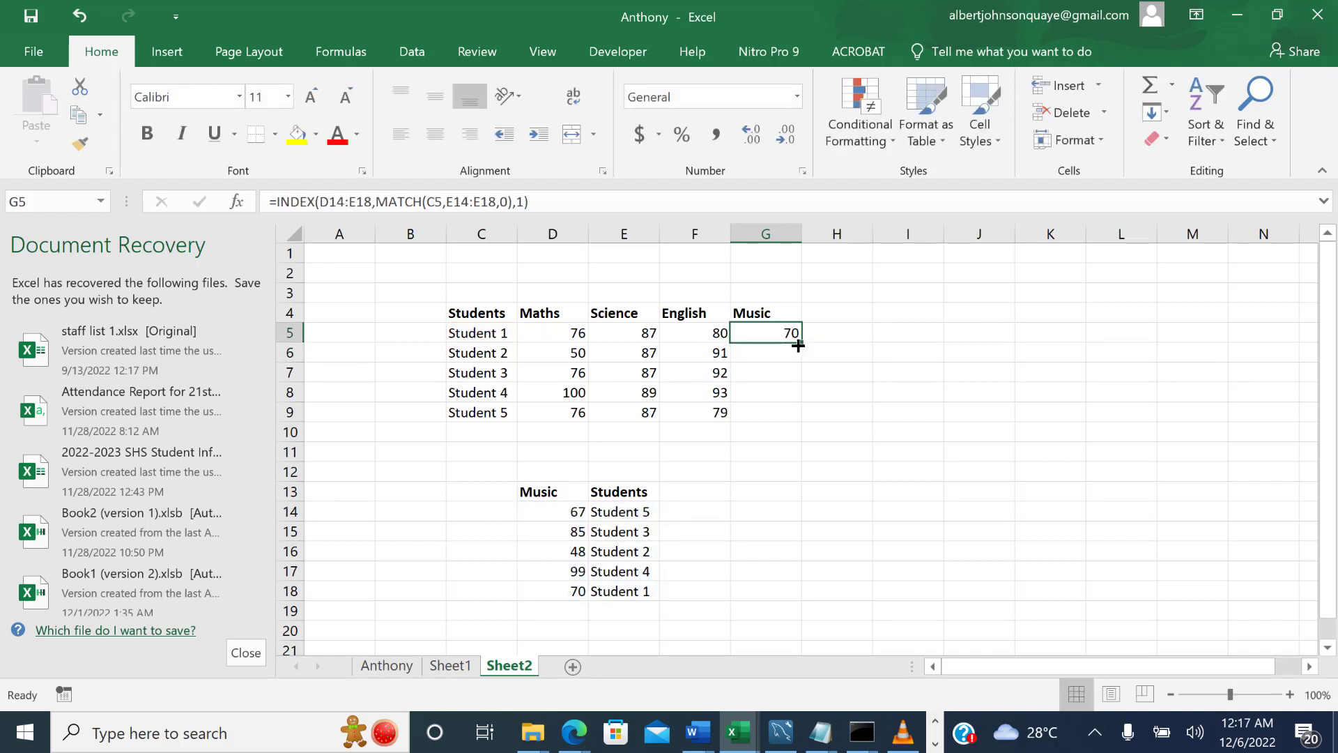
drag(799, 344, 798, 361)
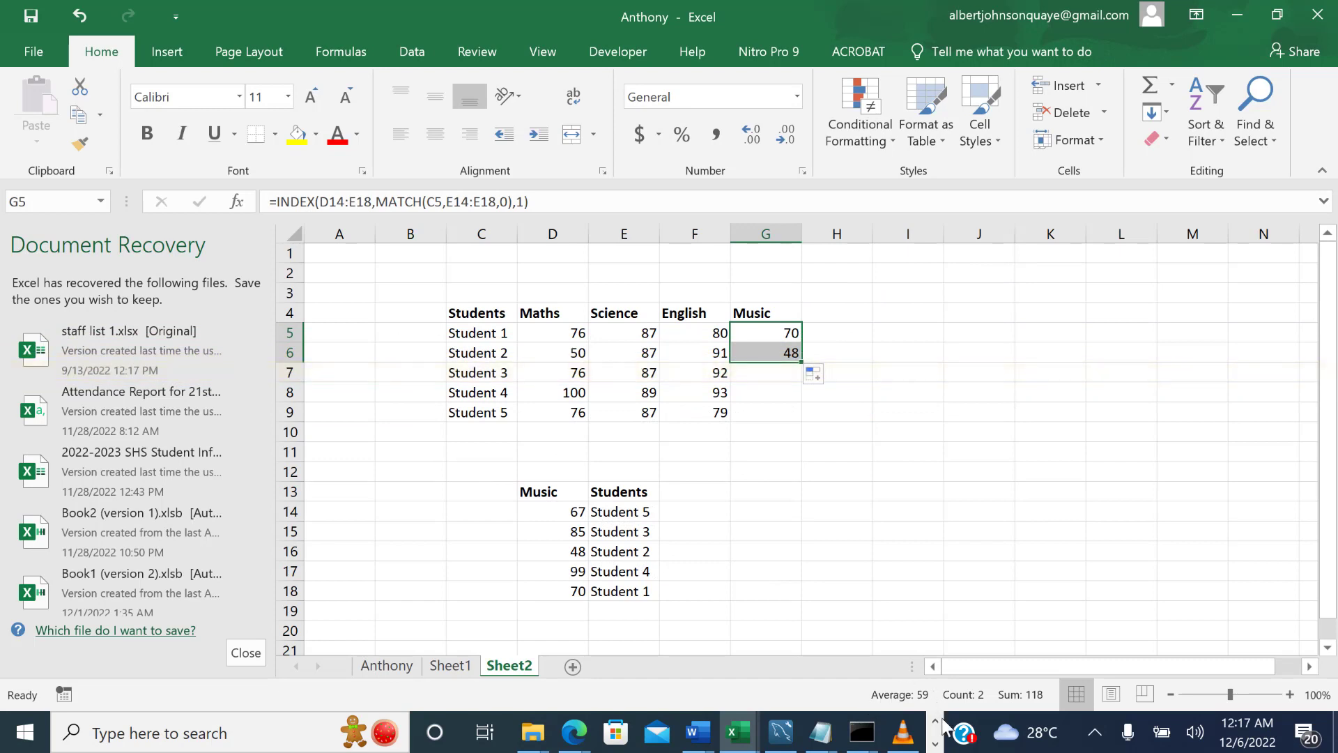
click(934, 745)
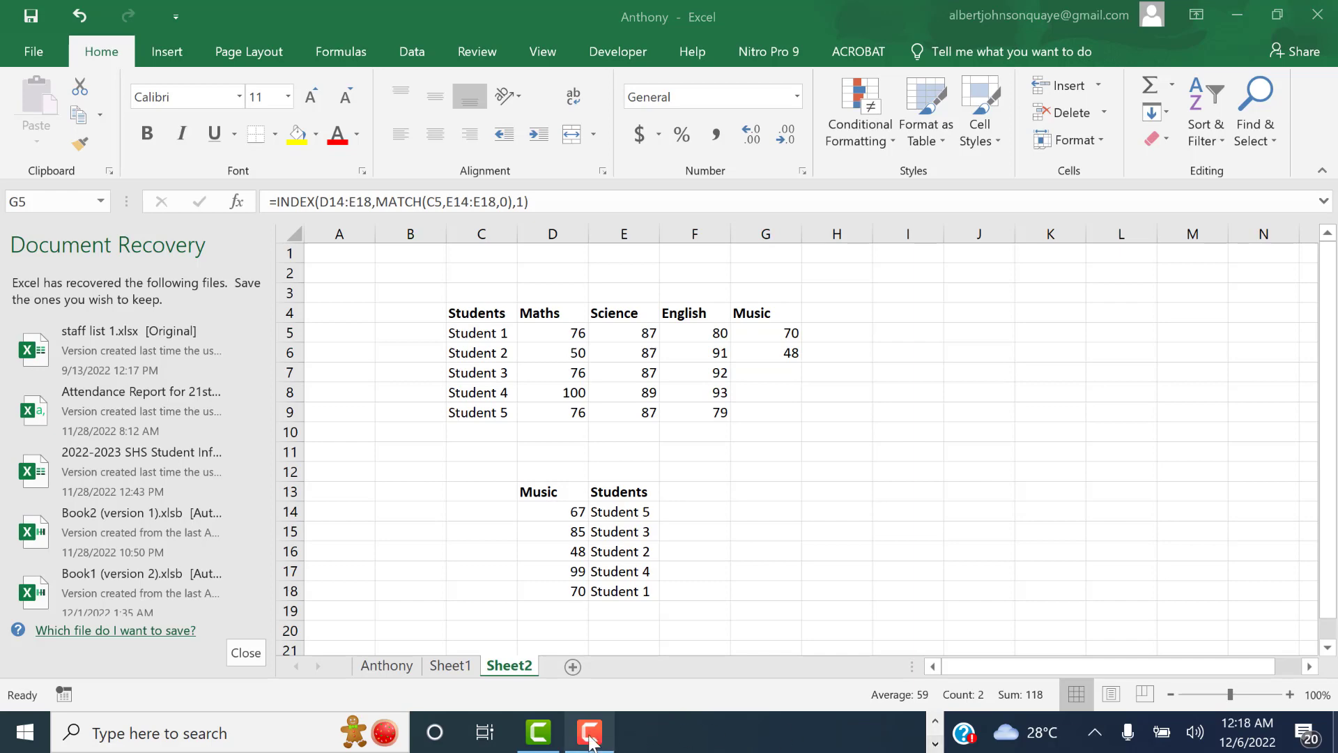